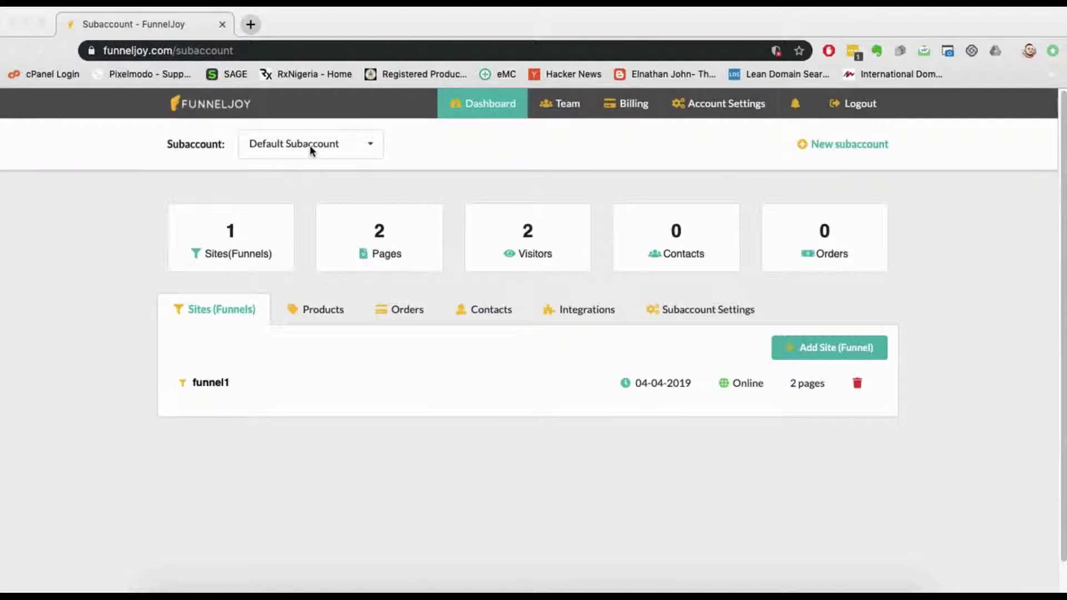
Step: Glance at the subaccount list, then browse the subaccount's Products and Orders tabs
click(362, 149)
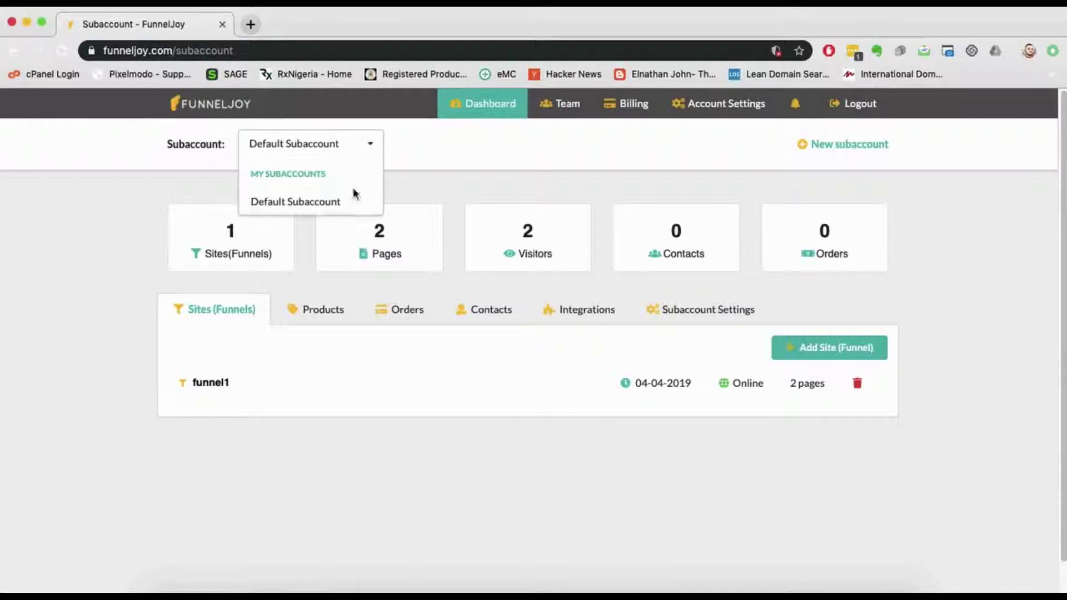
click(463, 179)
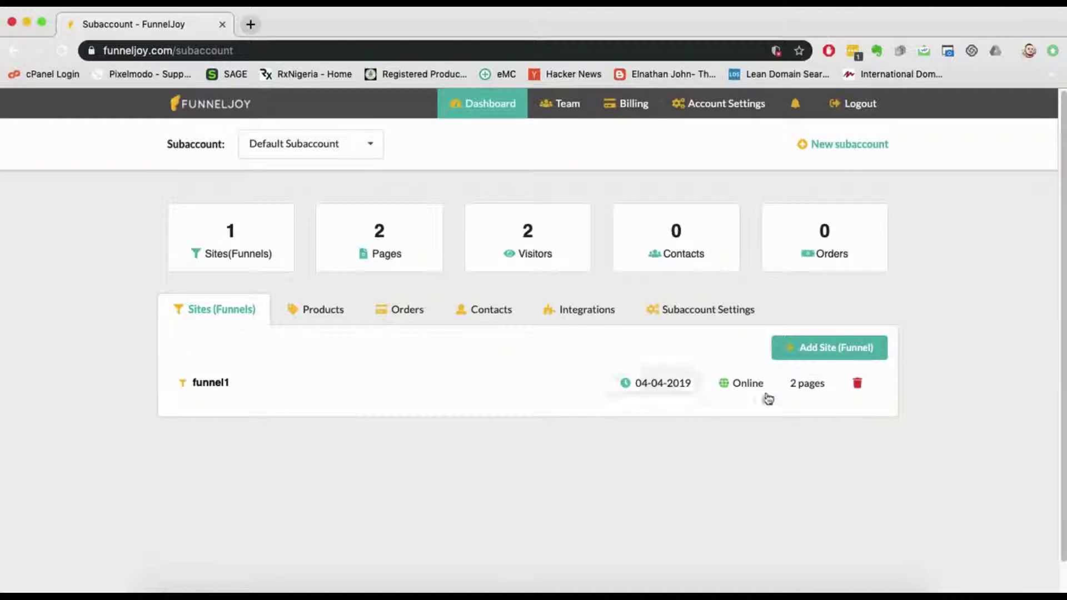
click(332, 312)
scroll(332, 310, down, 1)
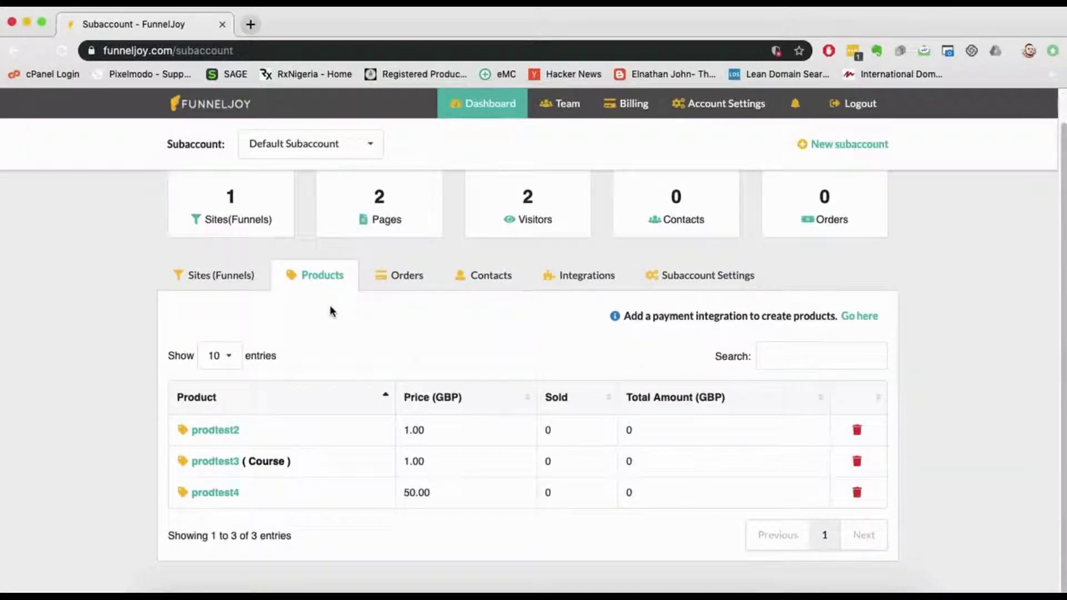
click(419, 277)
scroll(428, 363, down, 3)
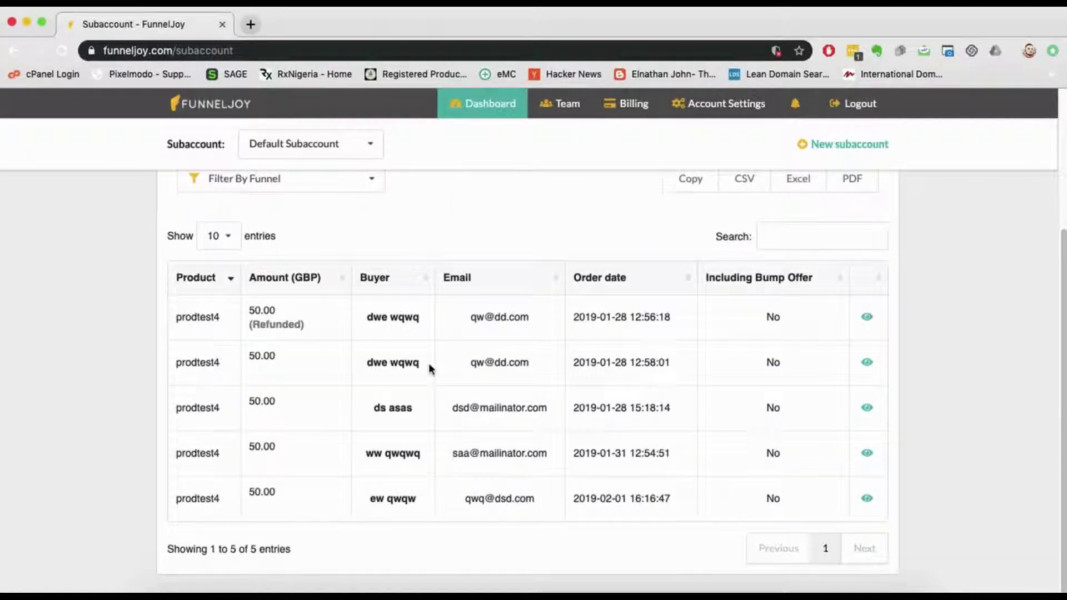
scroll(428, 362, up, 4)
Step: Browse Contacts and Integrations, then show Subaccount Settings with name, GBP currency and delete option
click(500, 310)
scroll(486, 395, down, 5)
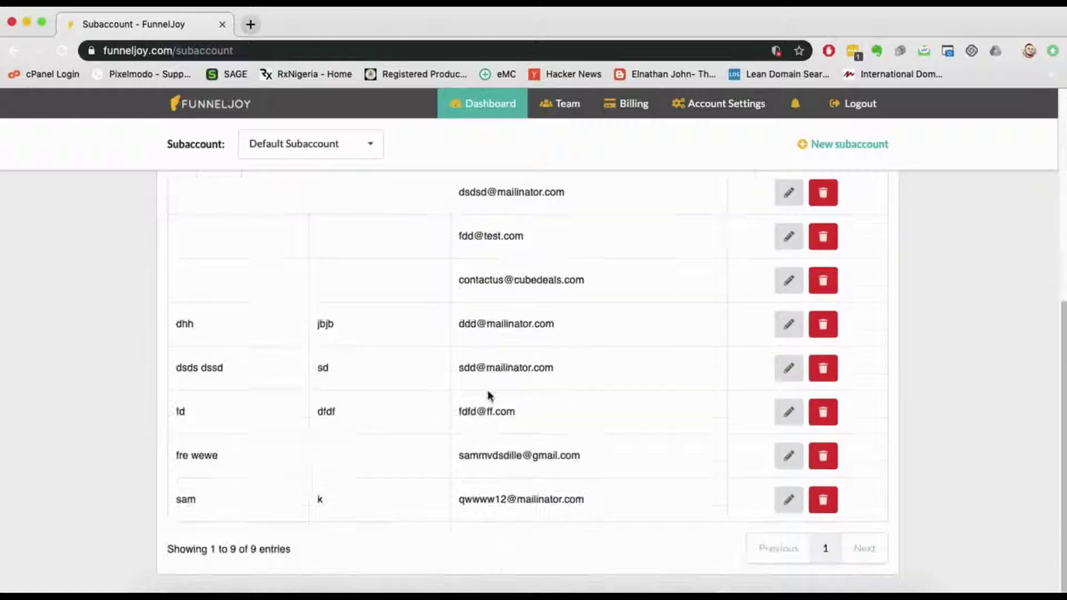
scroll(488, 389, up, 5)
click(580, 317)
scroll(566, 389, down, 5)
scroll(566, 389, up, 5)
click(702, 315)
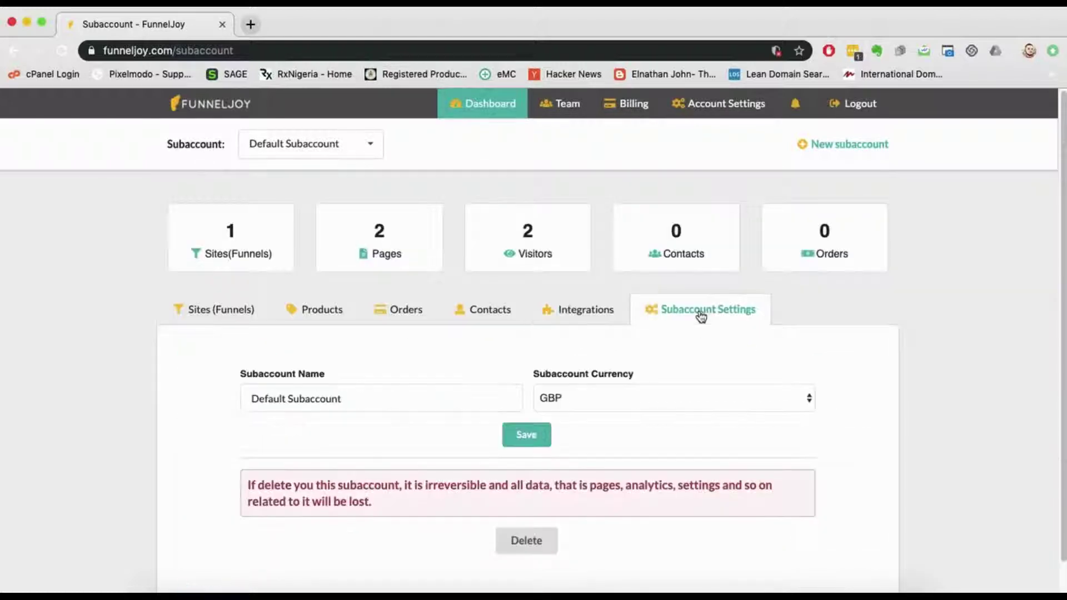
scroll(631, 374, down, 1)
scroll(627, 370, up, 1)
click(378, 403)
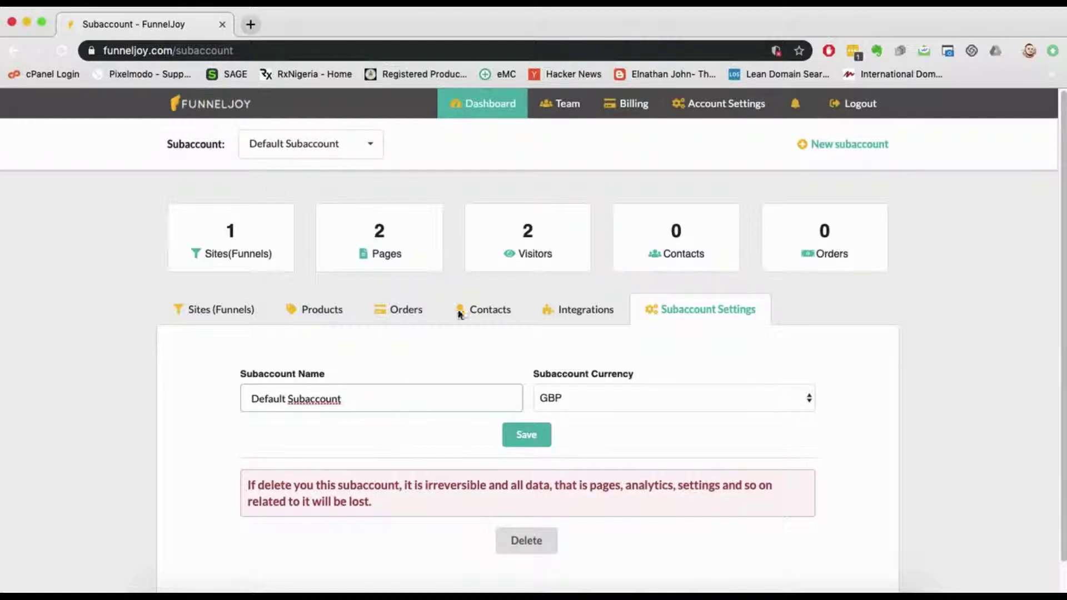
click(591, 404)
scroll(592, 454, down, 20)
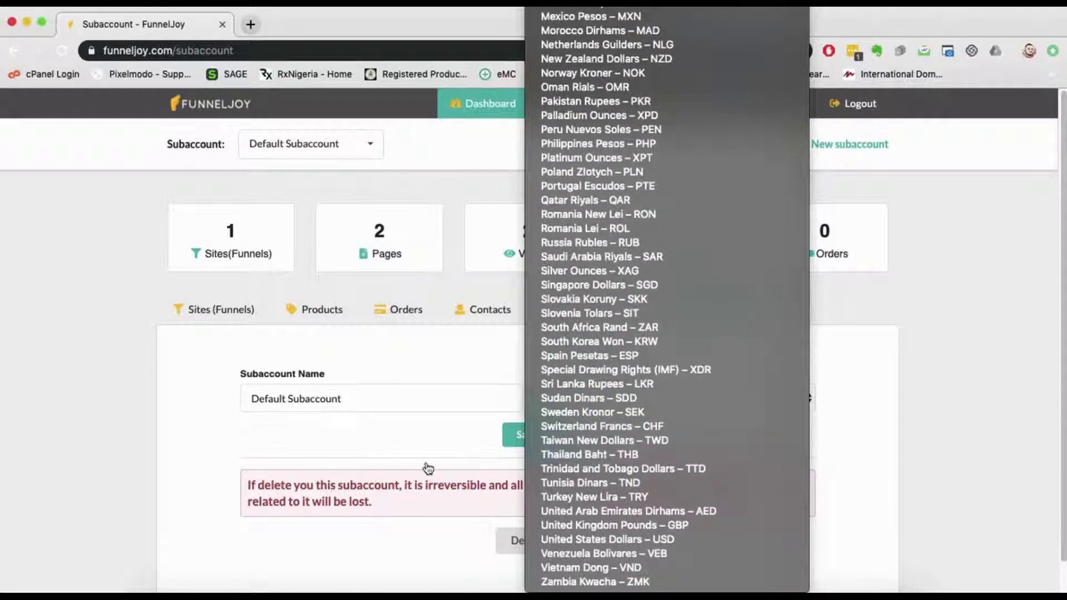
key(Escape)
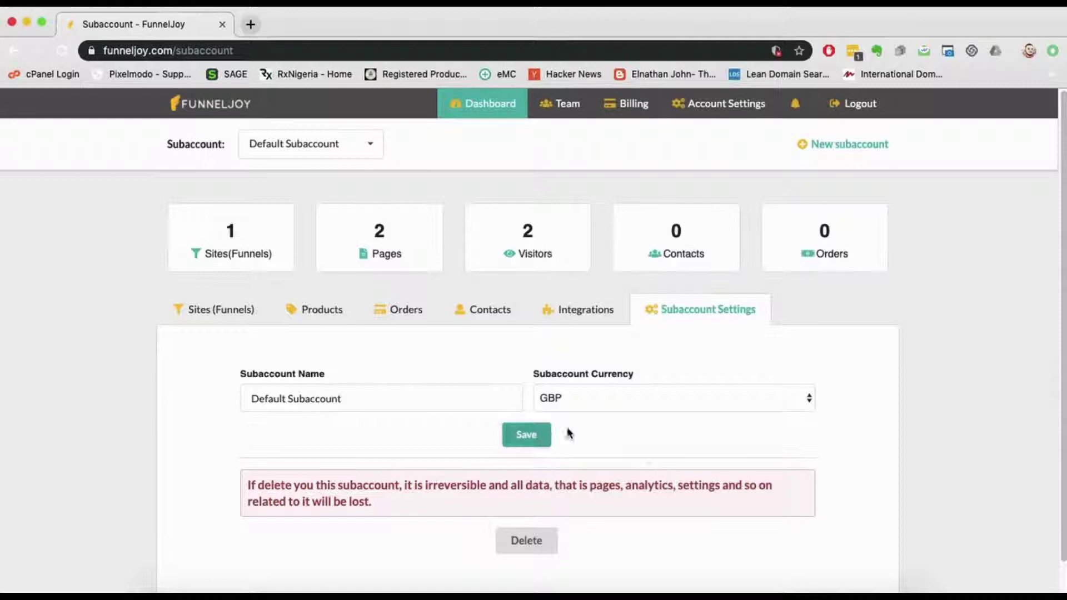
scroll(657, 460, down, 1)
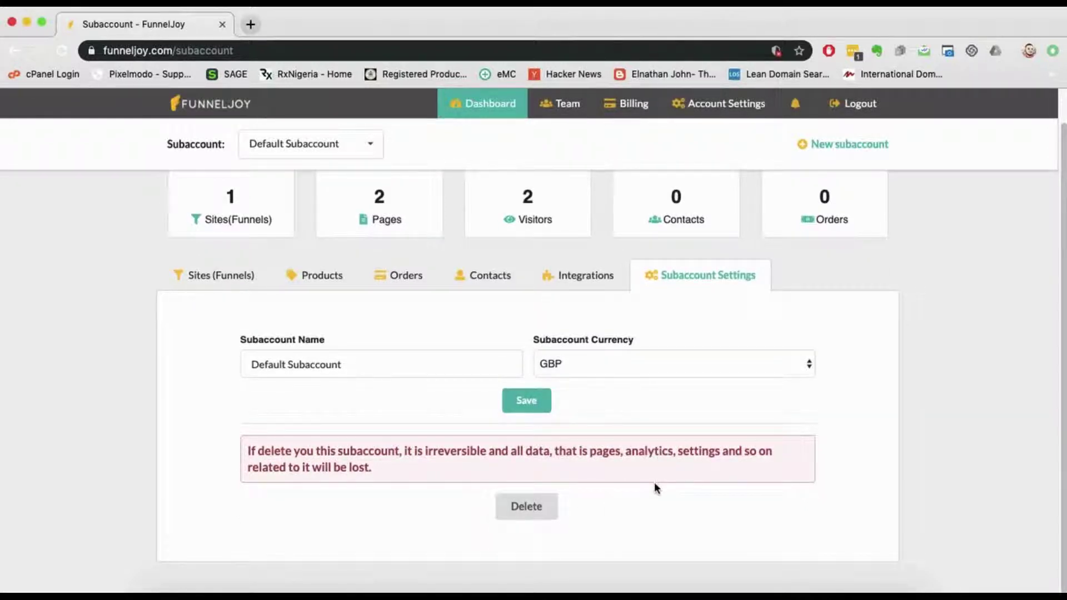
scroll(658, 480, up, 1)
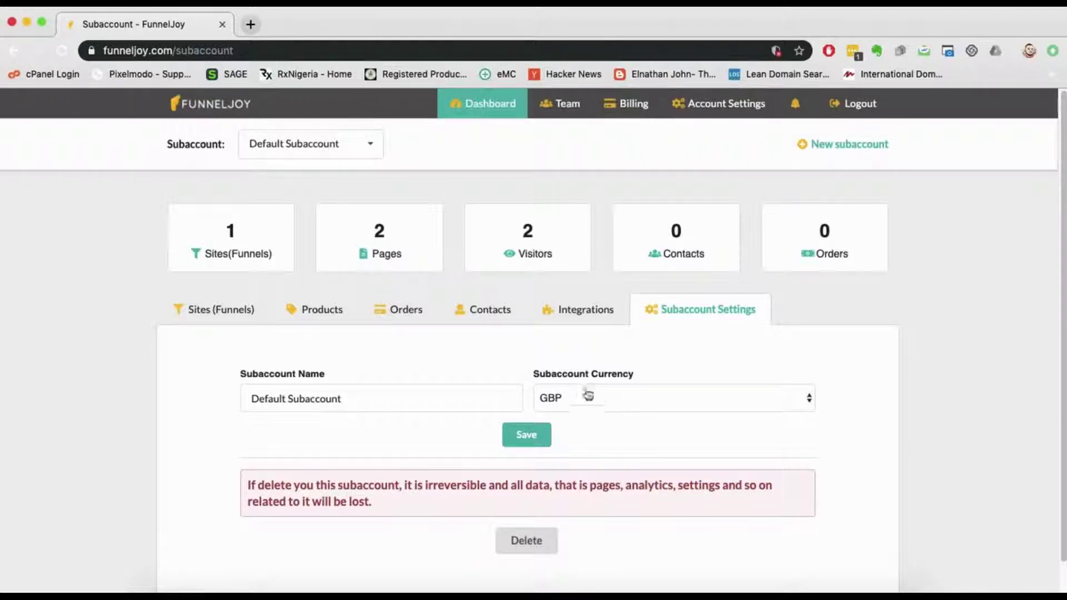
Step: Open the integrations list and briefly expand the Active Campaign connection details
click(584, 313)
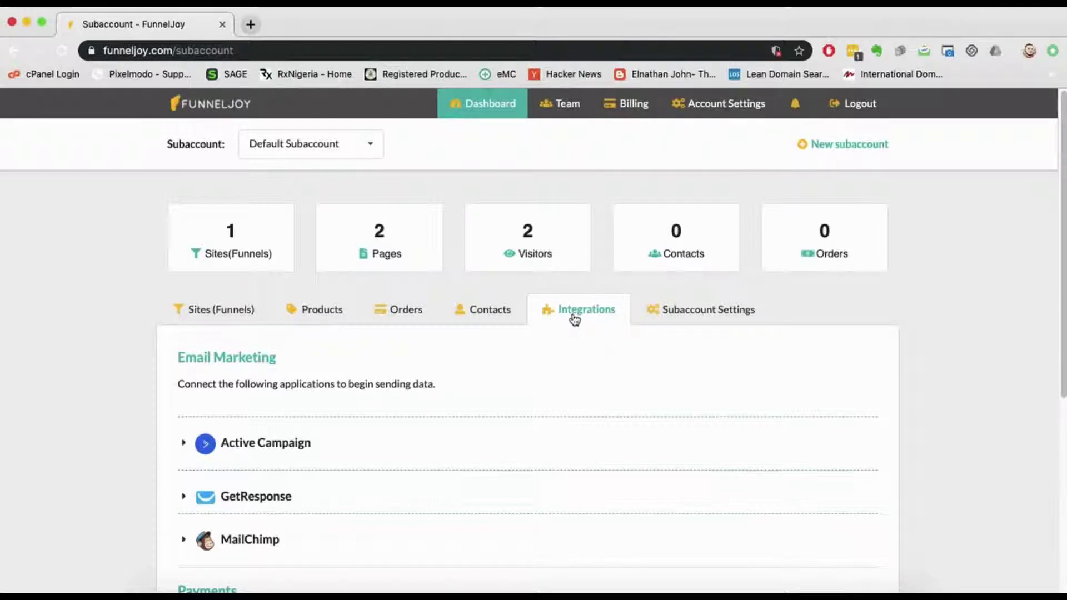
scroll(575, 318, down, 3)
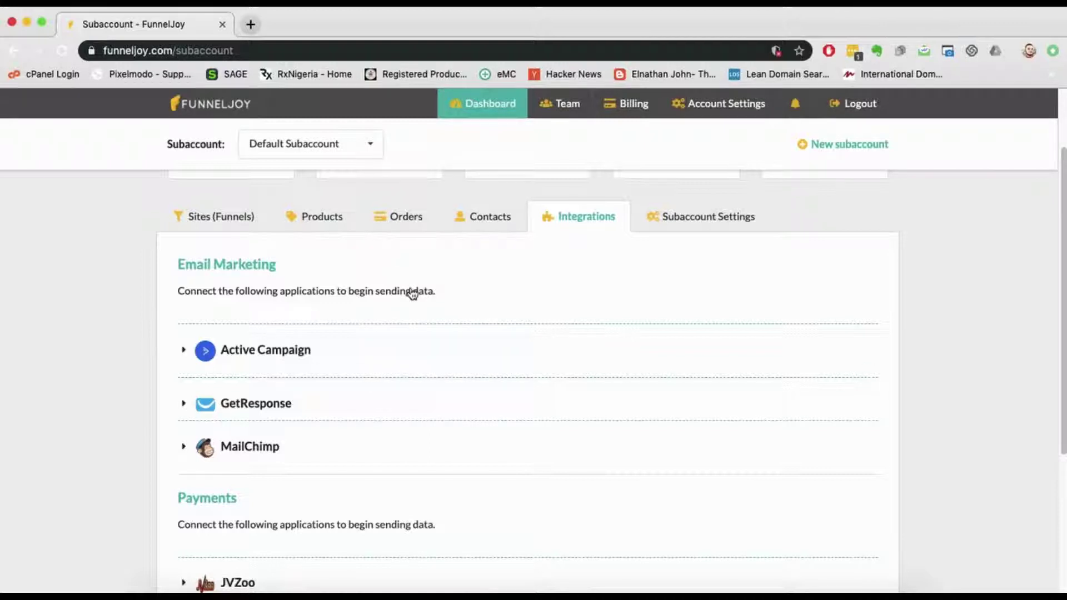
click(283, 351)
click(285, 351)
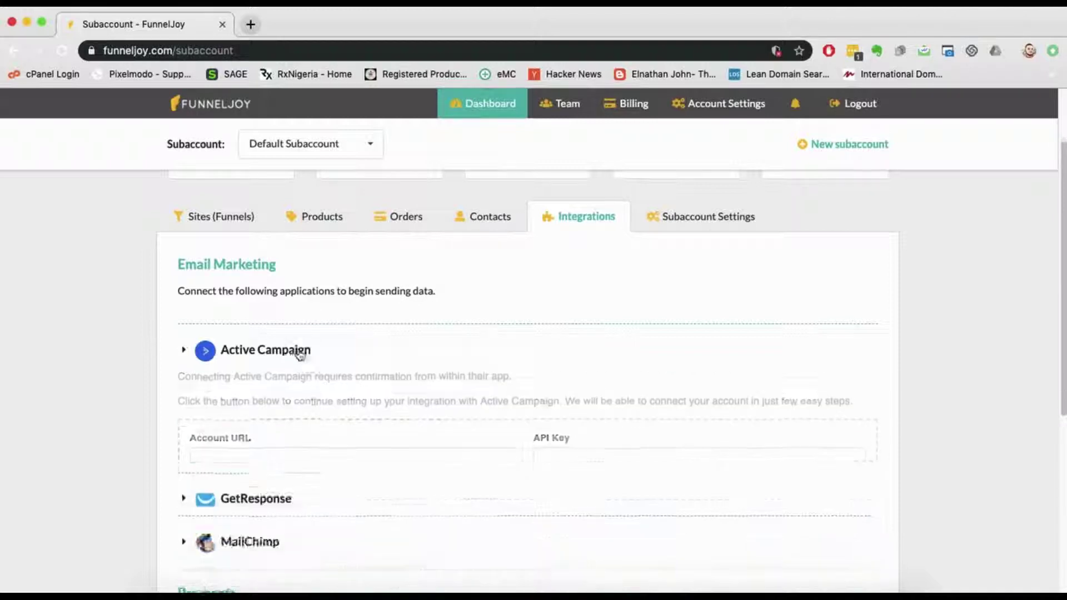
scroll(332, 305, down, 4)
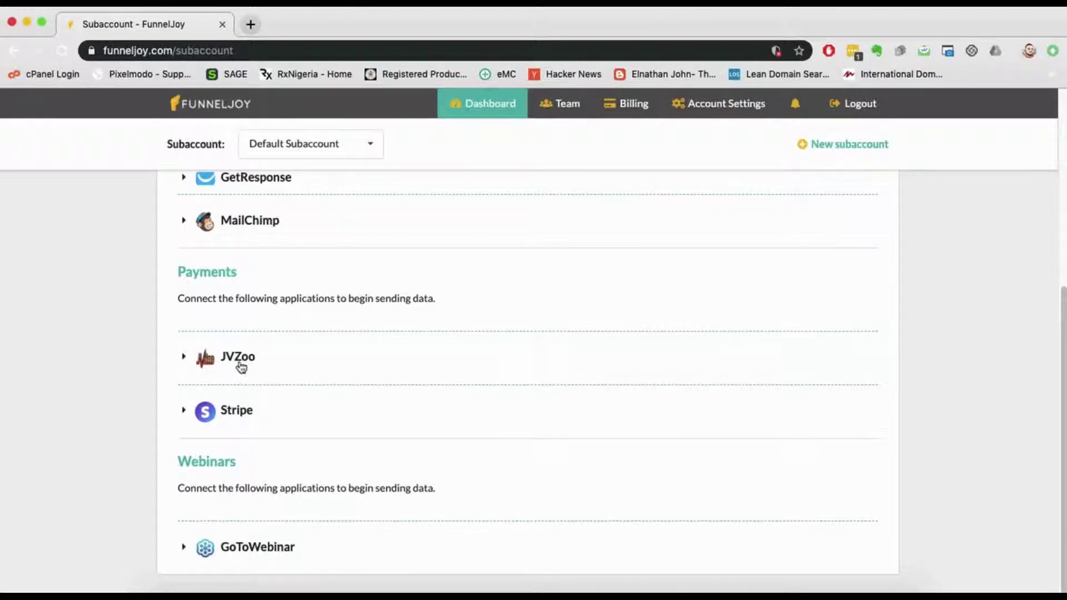
Step: Expand the JVZoo, Stripe and GoToWebinar connection details, then scroll back to the top
click(239, 366)
click(497, 472)
click(738, 473)
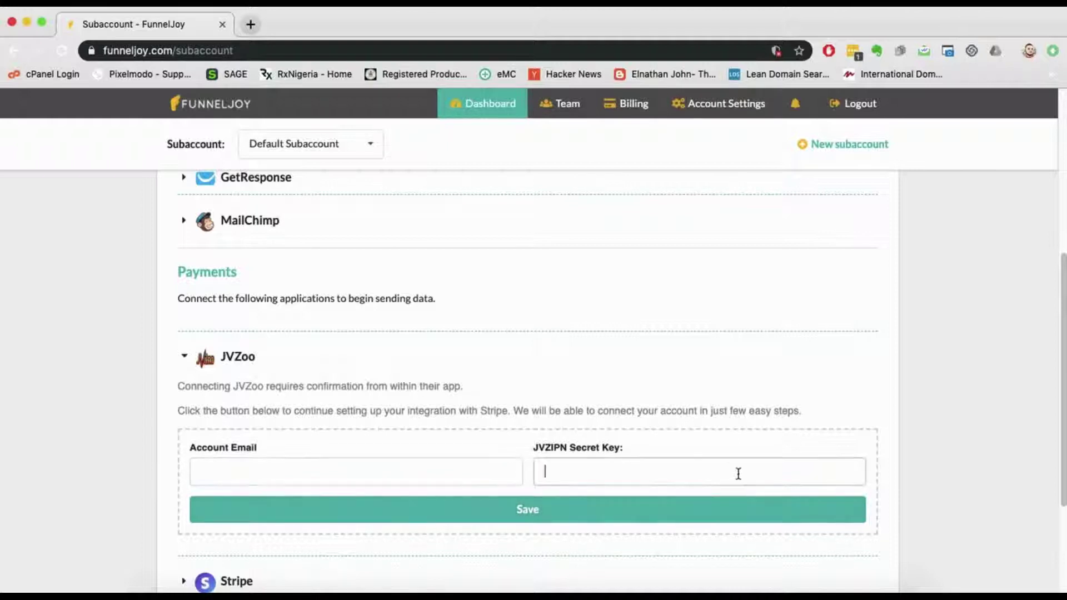
scroll(372, 355, down, 3)
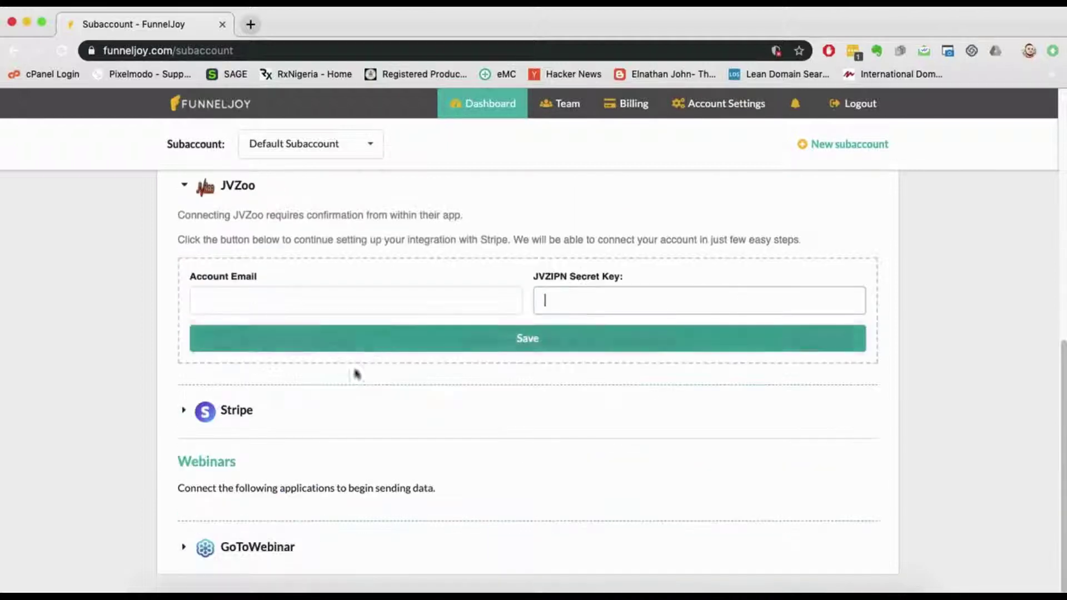
click(251, 417)
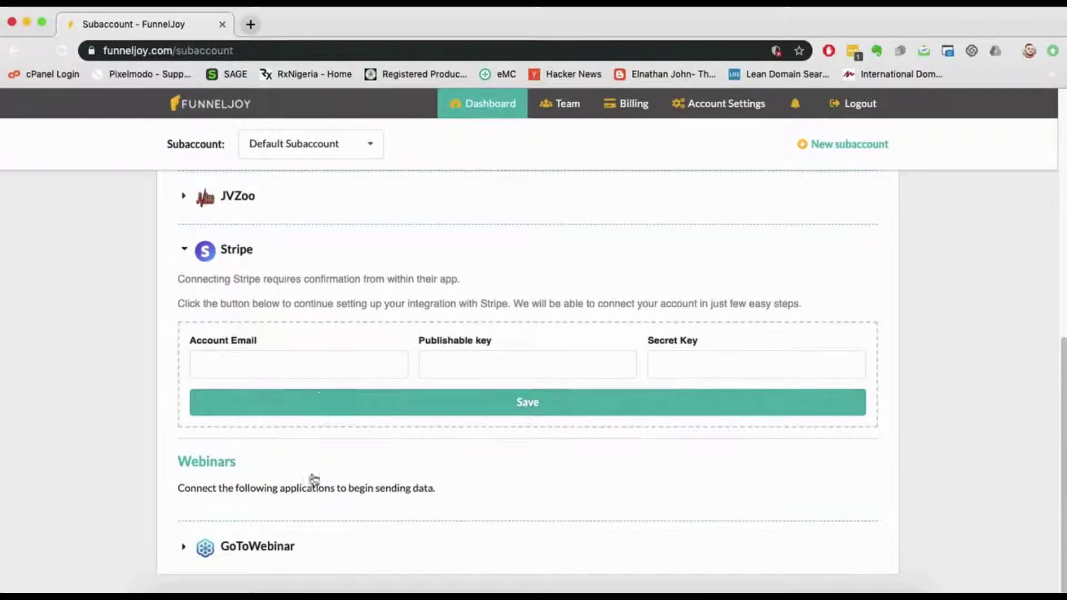
scroll(319, 388, up, 6)
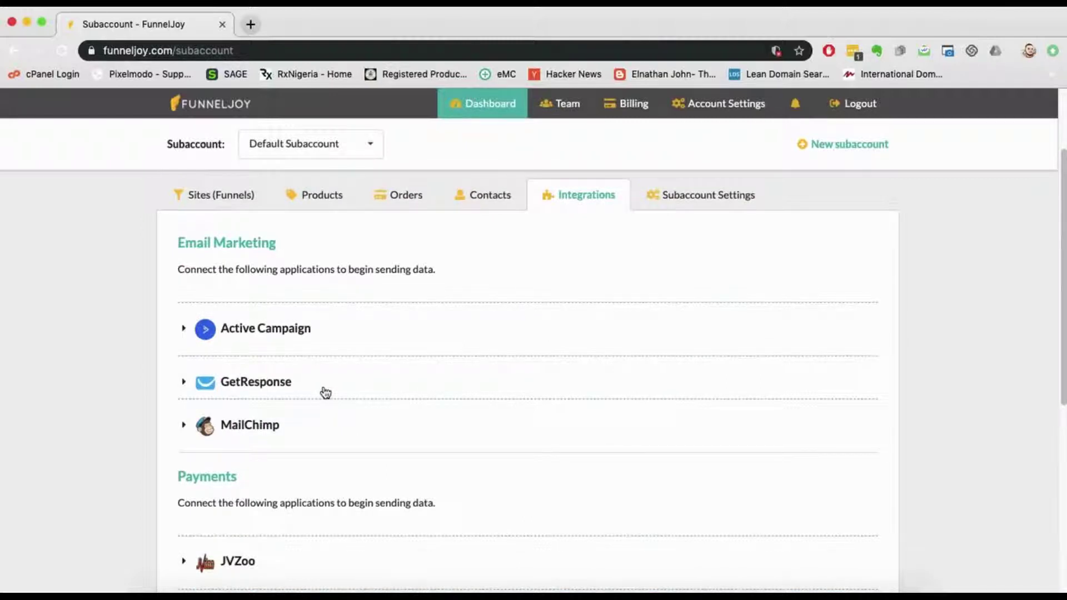
scroll(360, 395, down, 6)
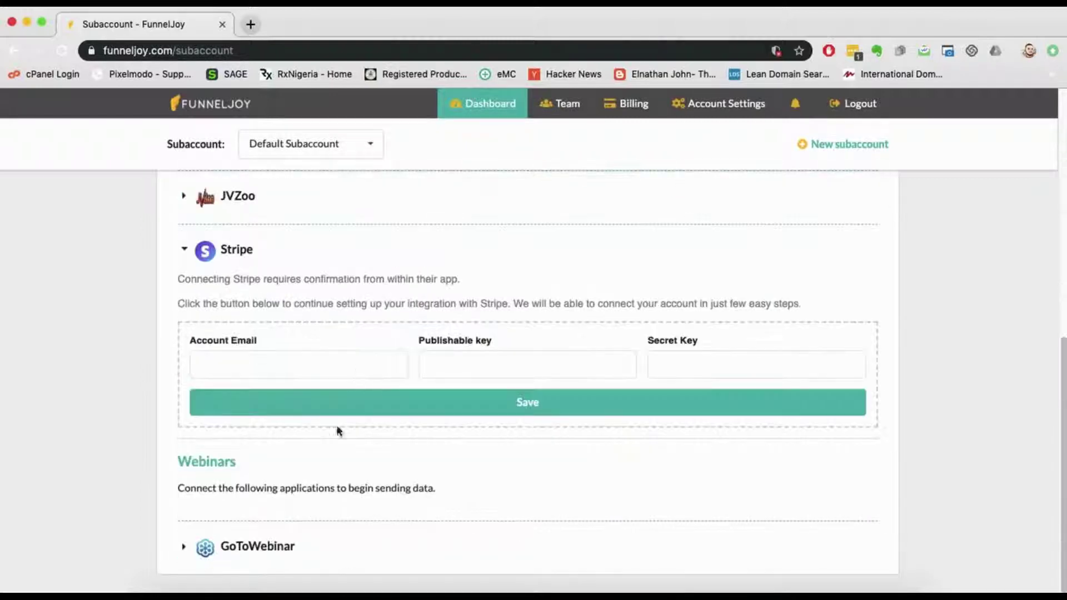
click(250, 546)
scroll(428, 431, up, 6)
scroll(481, 295, up, 2)
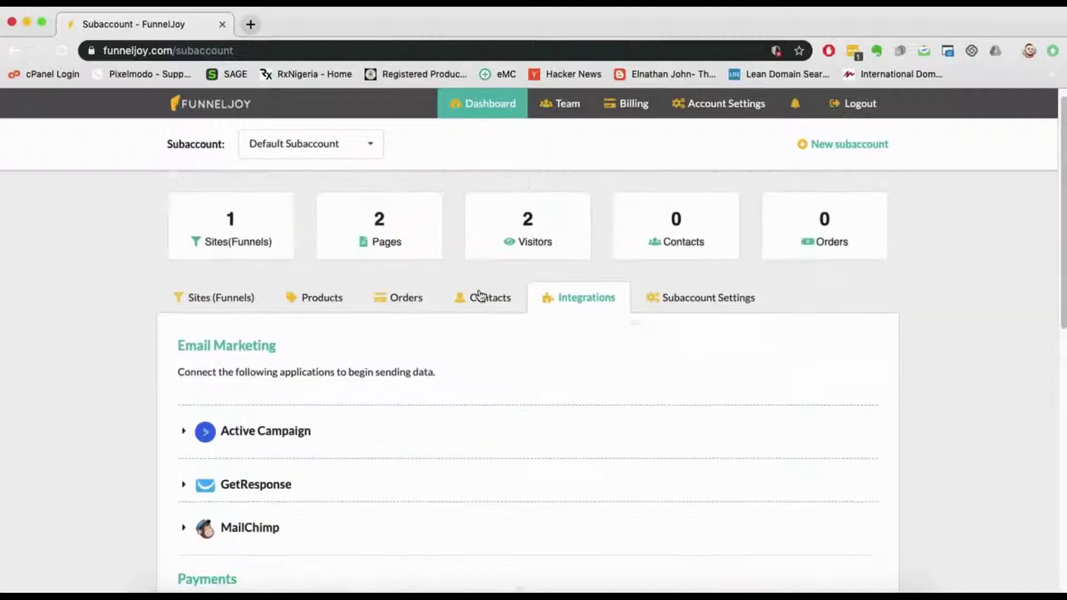
Step: Review the contacts list and the last contact's shipping address without saving changes
click(503, 317)
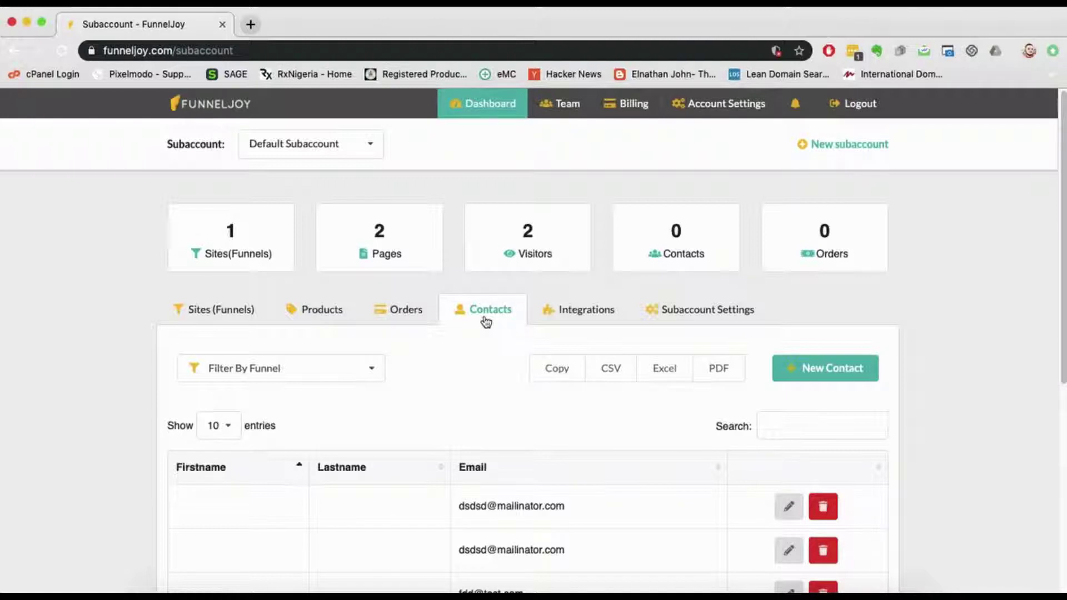
scroll(483, 317, down, 4)
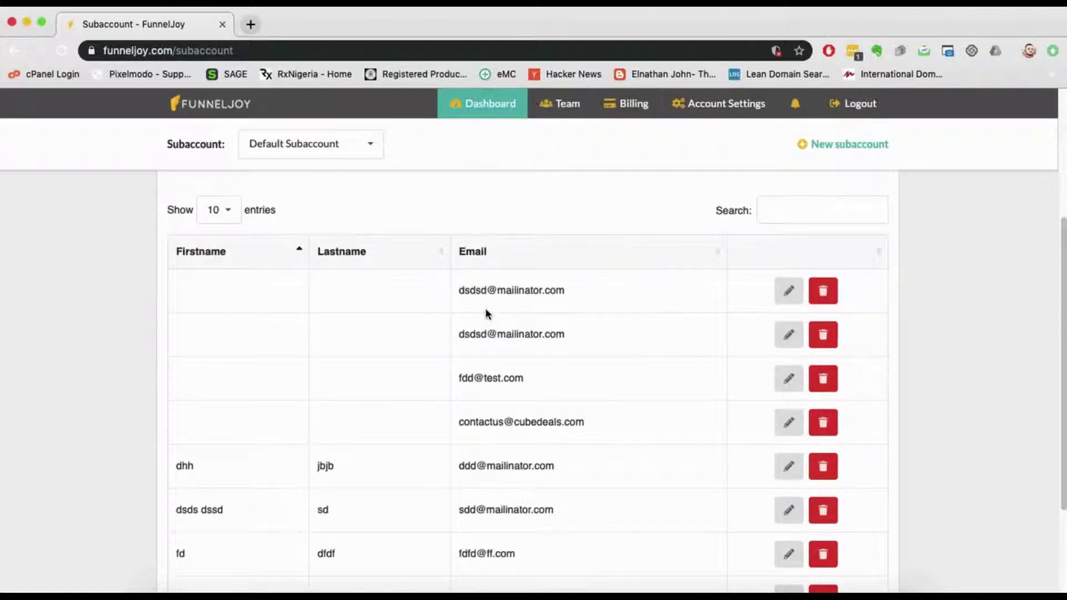
scroll(512, 314, up, 4)
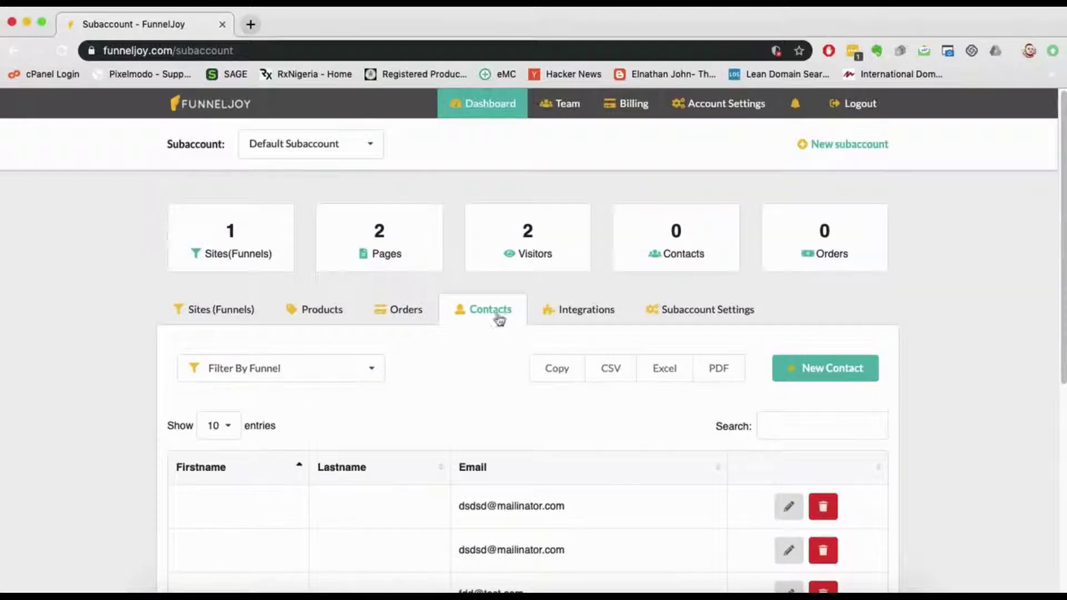
scroll(506, 336, down, 7)
scroll(505, 335, up, 1)
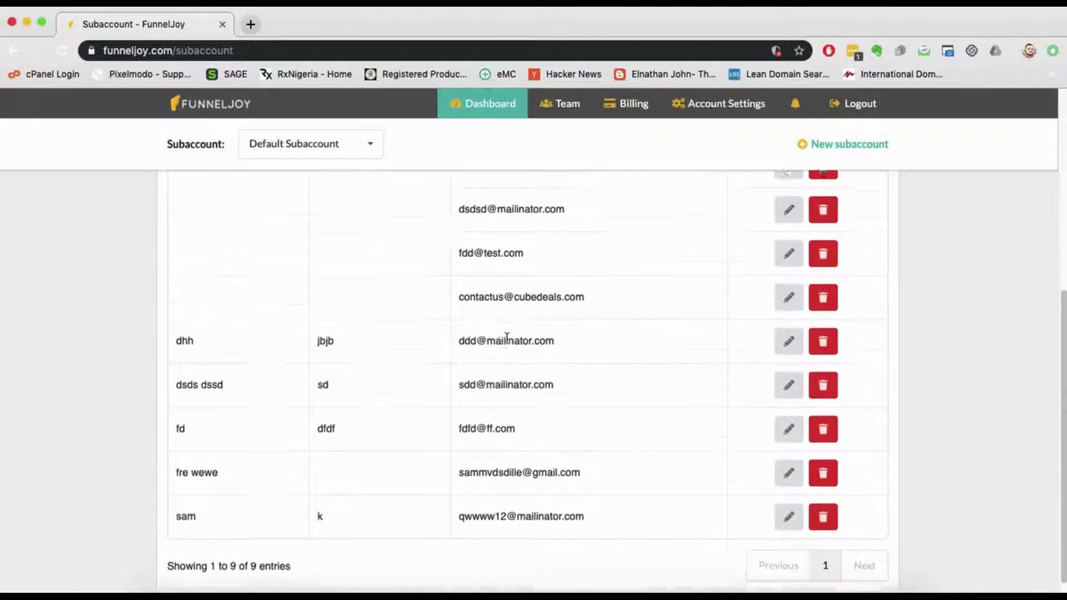
scroll(507, 334, up, 3)
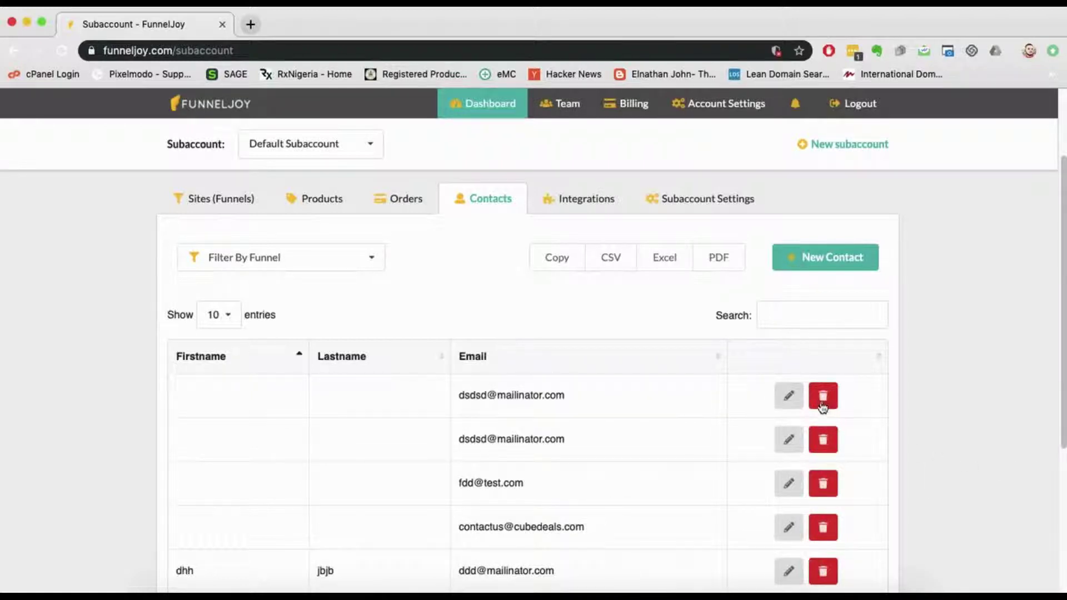
scroll(634, 365, down, 5)
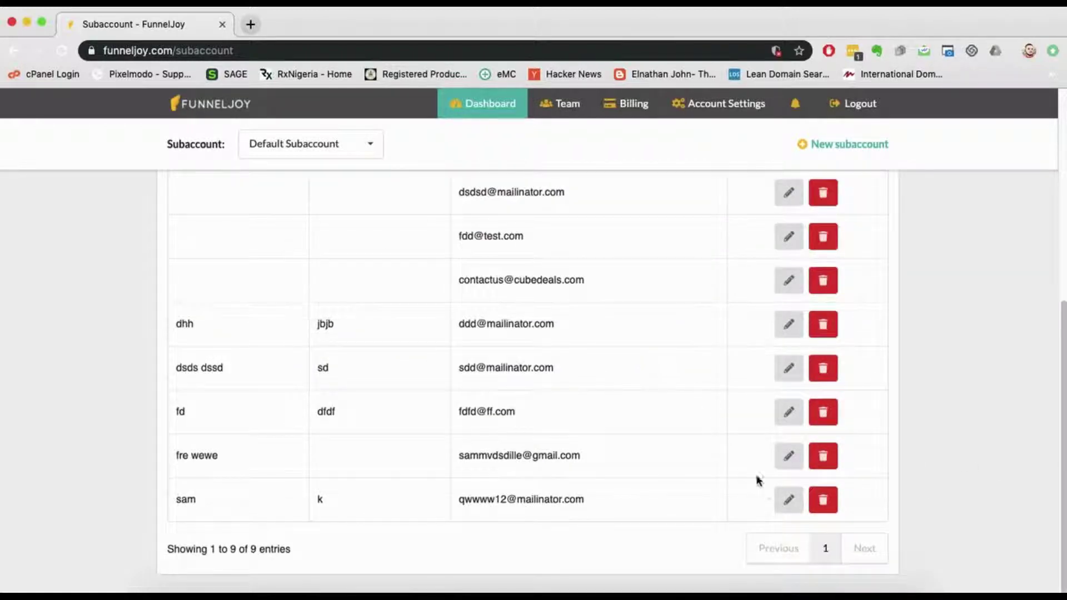
click(789, 499)
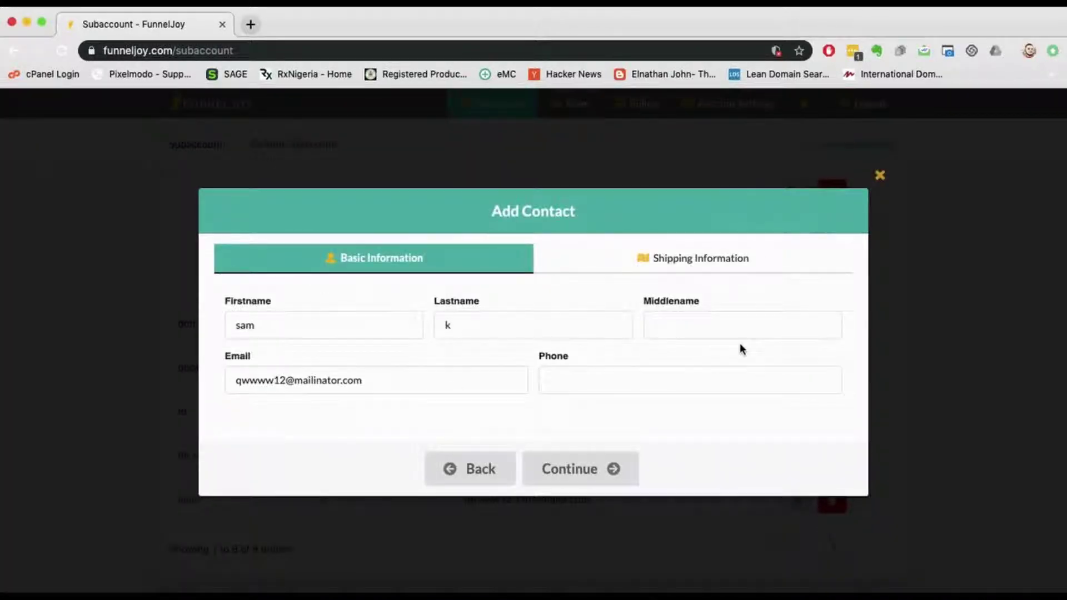
click(706, 265)
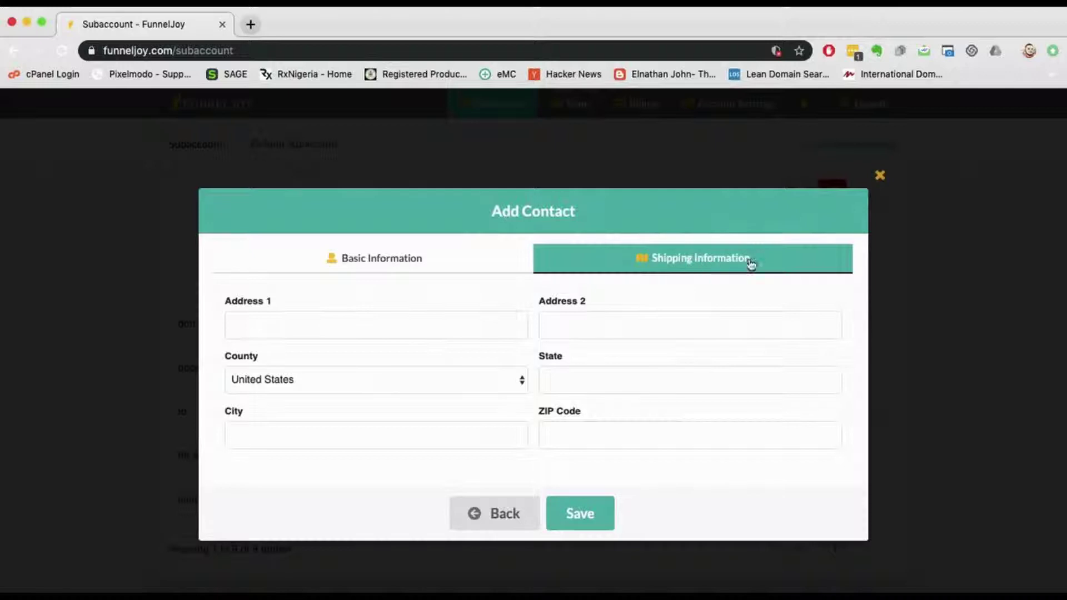
click(889, 200)
scroll(662, 341, up, 6)
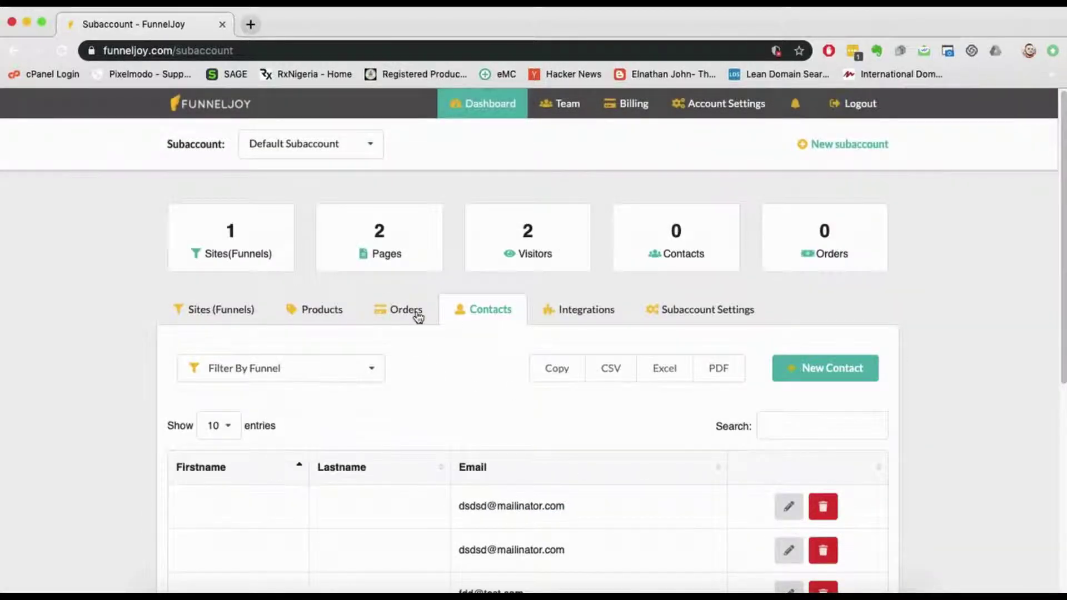
Step: Check the Filter By Funnel options and the new-contact form unsaved, then show Orders
click(311, 379)
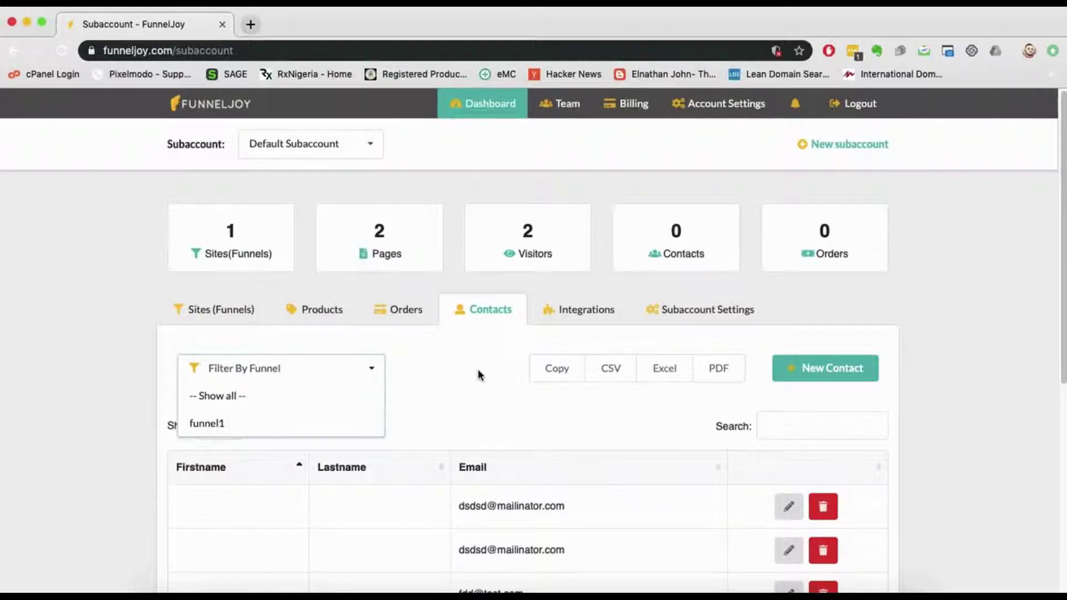
scroll(501, 409, down, 6)
scroll(506, 398, up, 1)
click(818, 372)
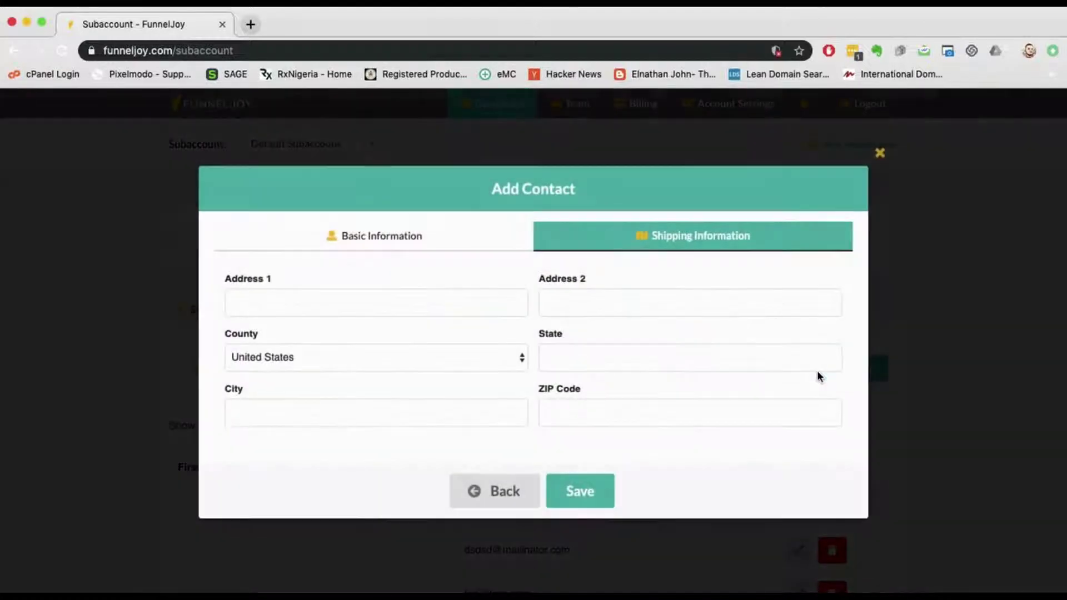
click(422, 243)
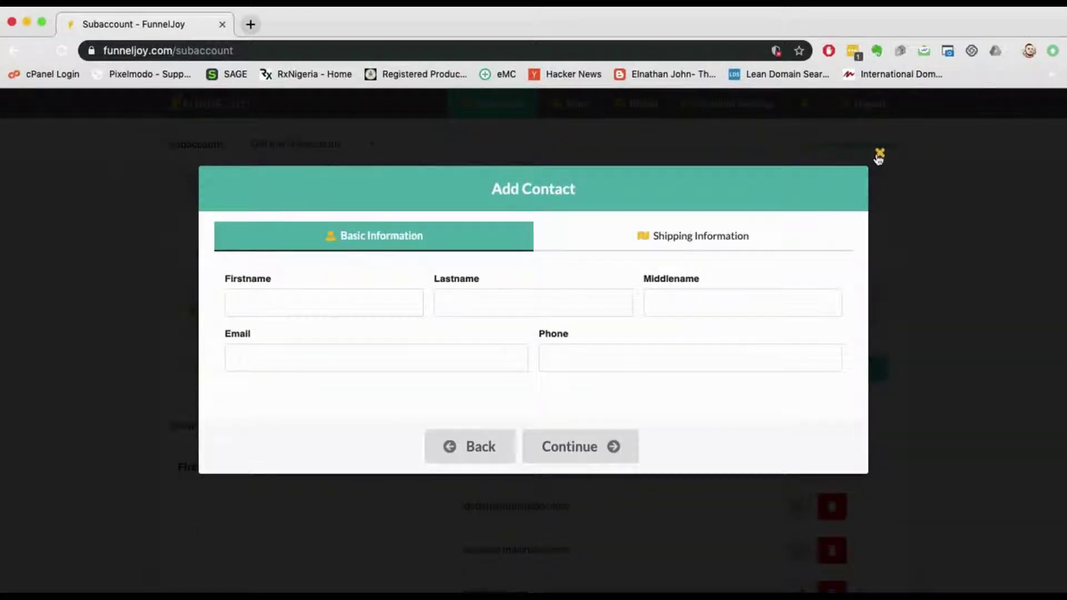
click(879, 153)
click(406, 310)
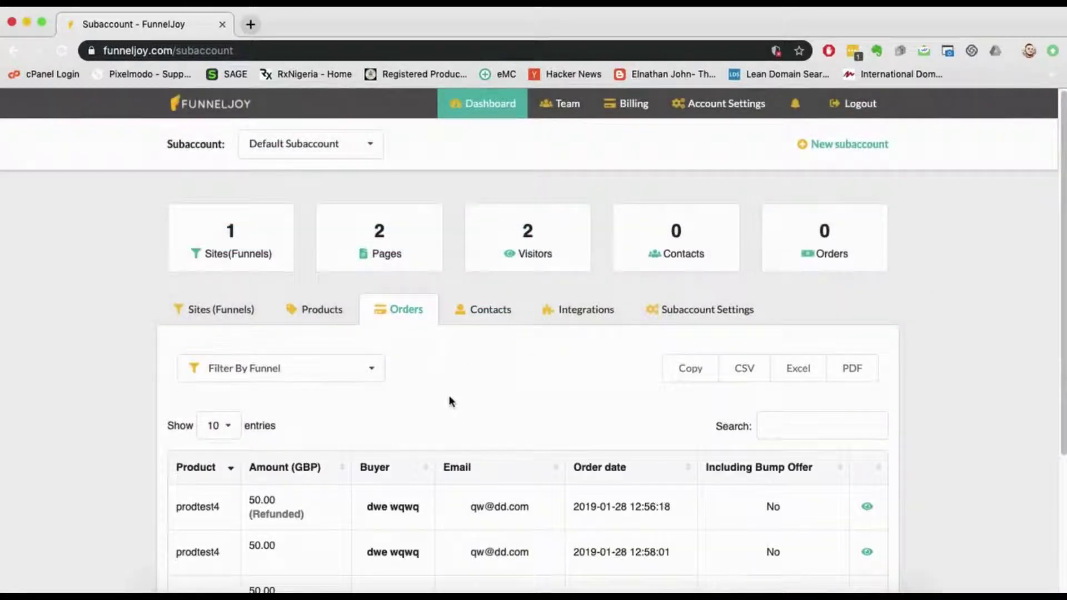
scroll(453, 397, down, 3)
scroll(458, 394, up, 5)
scroll(438, 372, down, 3)
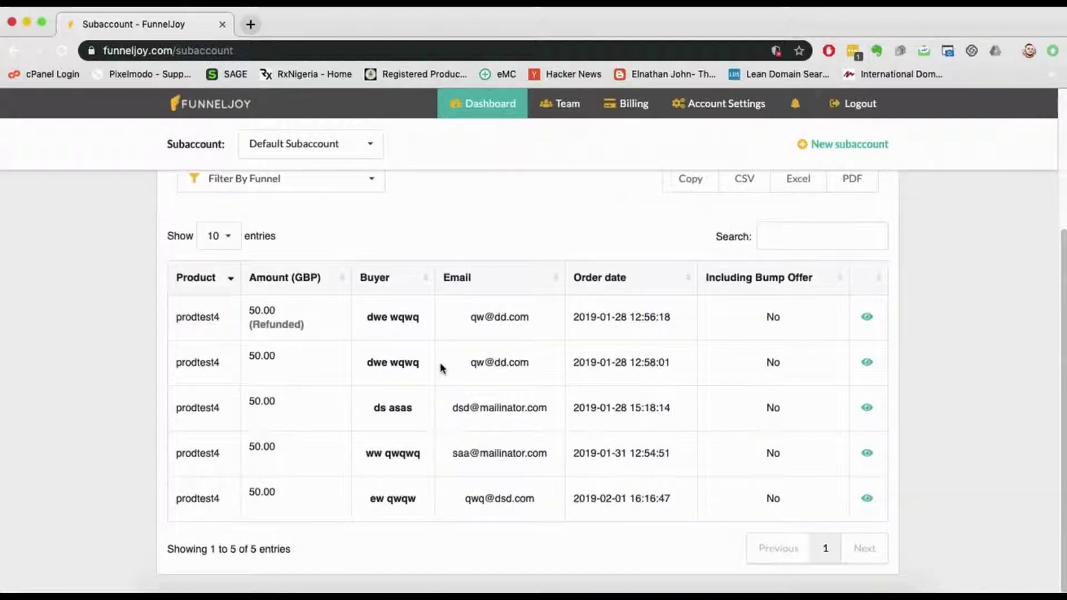
scroll(440, 364, up, 1)
click(361, 244)
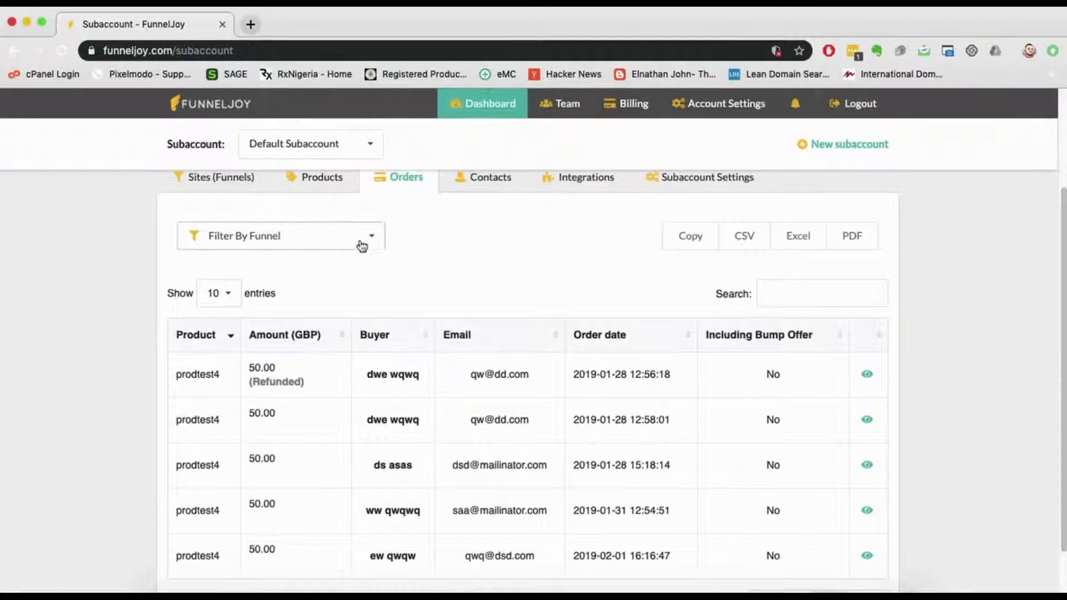
click(357, 245)
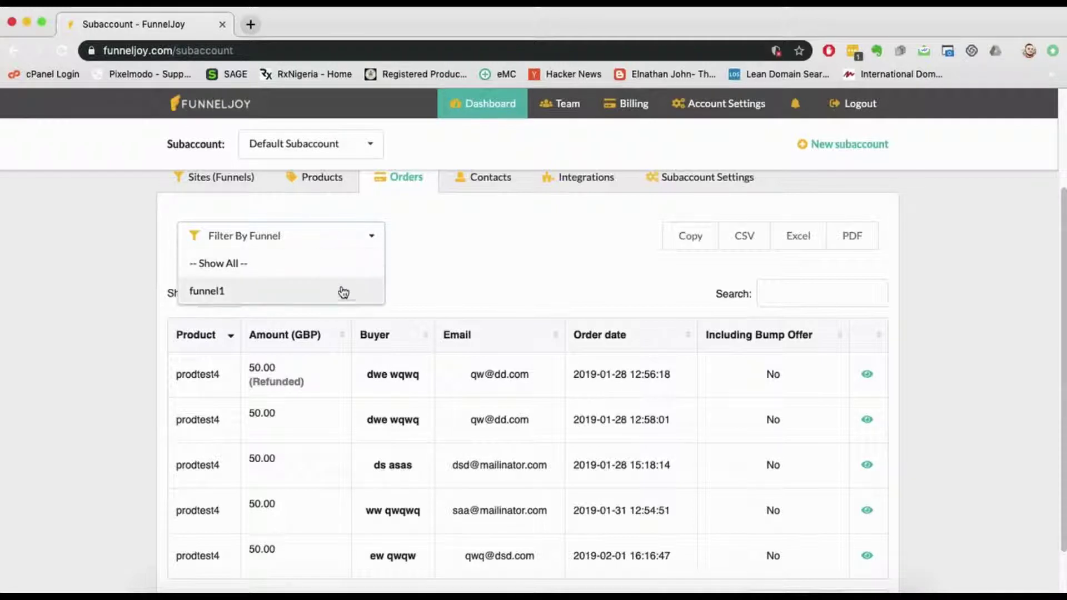
click(459, 276)
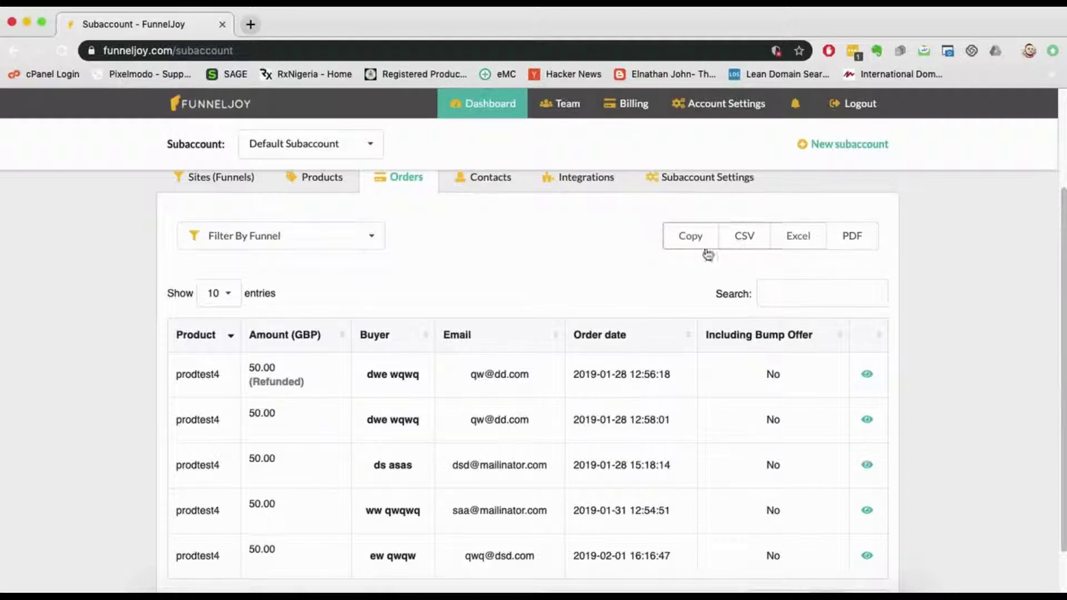
scroll(705, 253, down, 1)
click(773, 249)
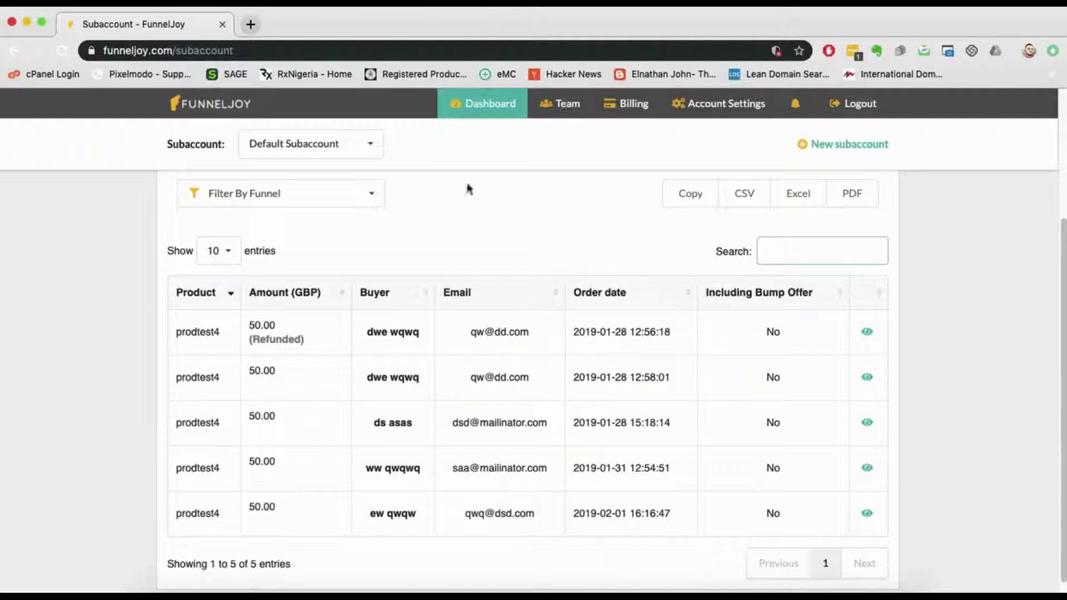
scroll(466, 239, down, 1)
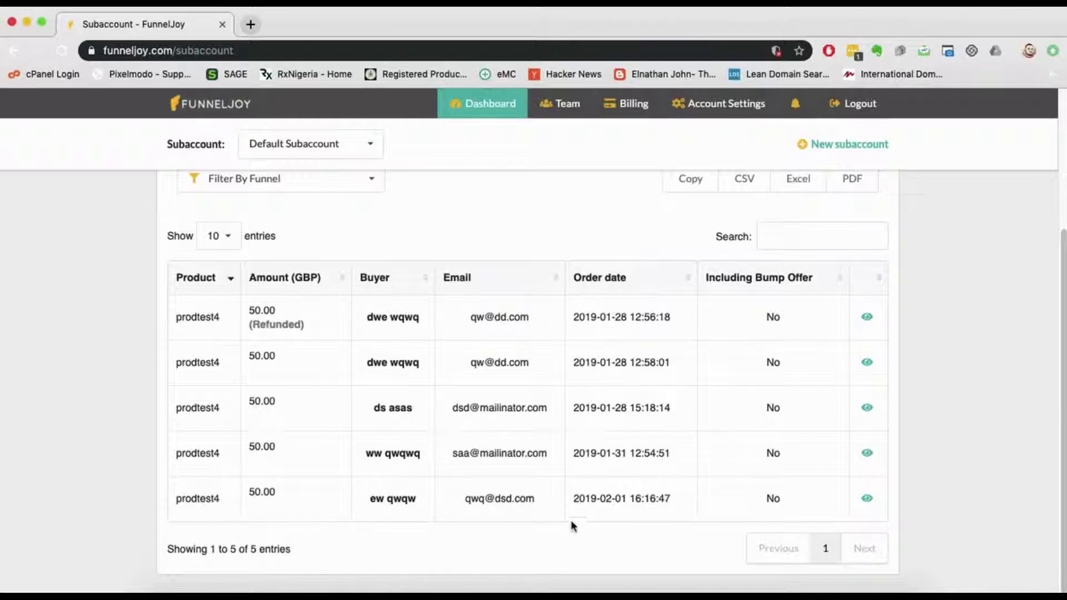
click(868, 500)
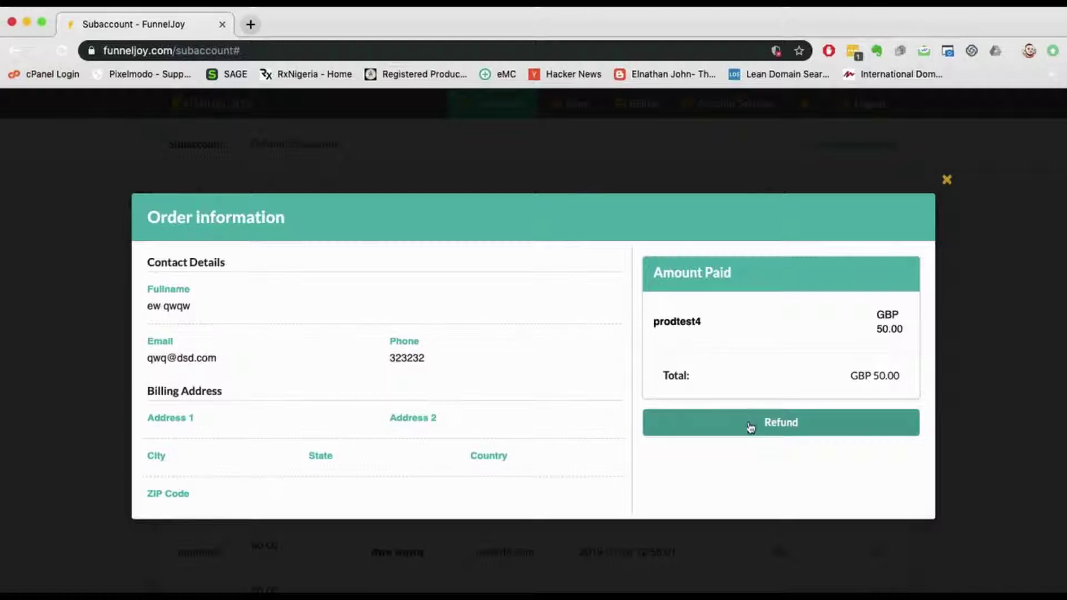
click(947, 179)
scroll(922, 312, up, 5)
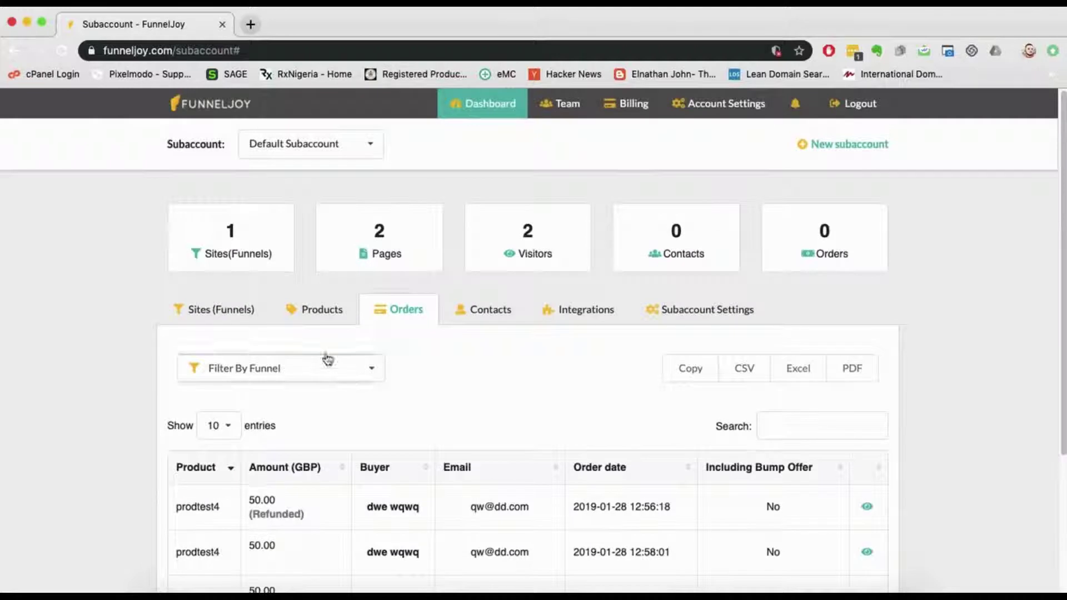
Step: Show the Products tab listing prodtest2, prodtest3 (Course) and prodtest4 with GBP prices
click(319, 309)
scroll(352, 373, down, 1)
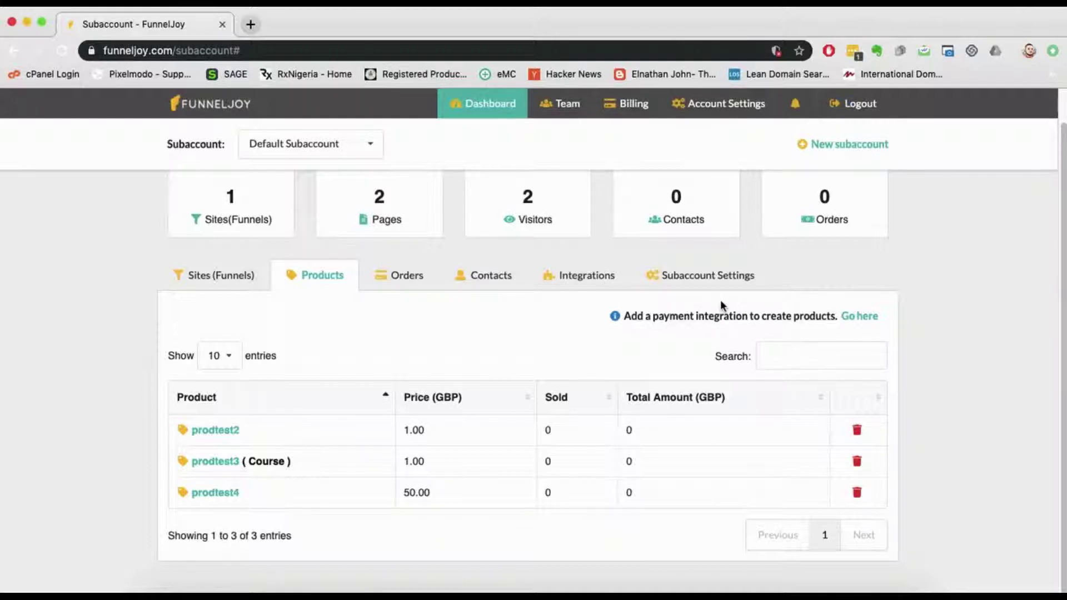
Step: Save the JVZoo integration with the account email and JVZIPN secret key, then return to Products
click(568, 276)
scroll(459, 359, down, 7)
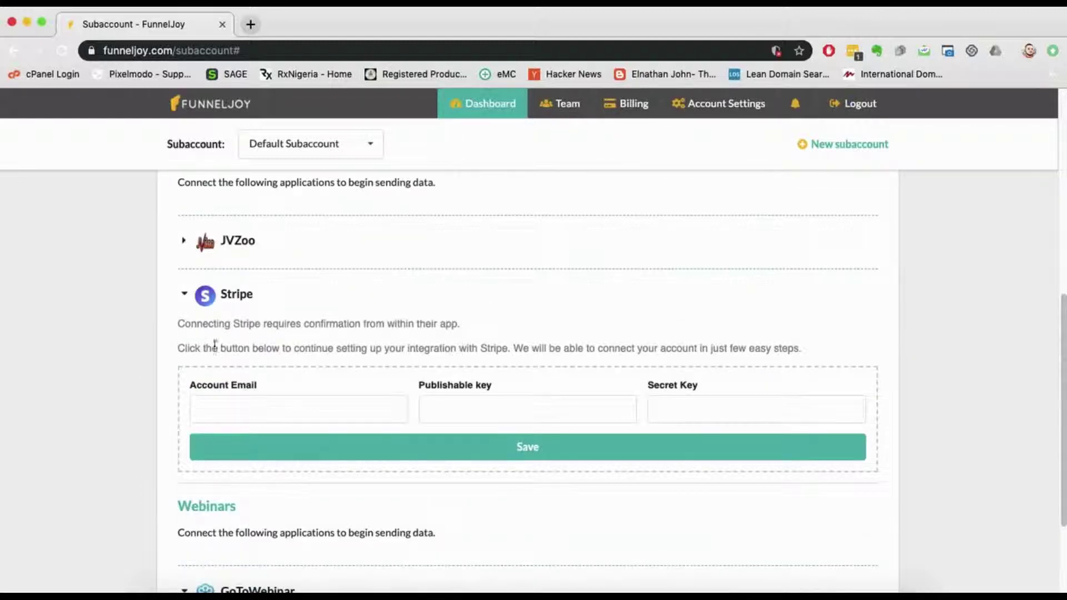
double_click(226, 248)
click(243, 268)
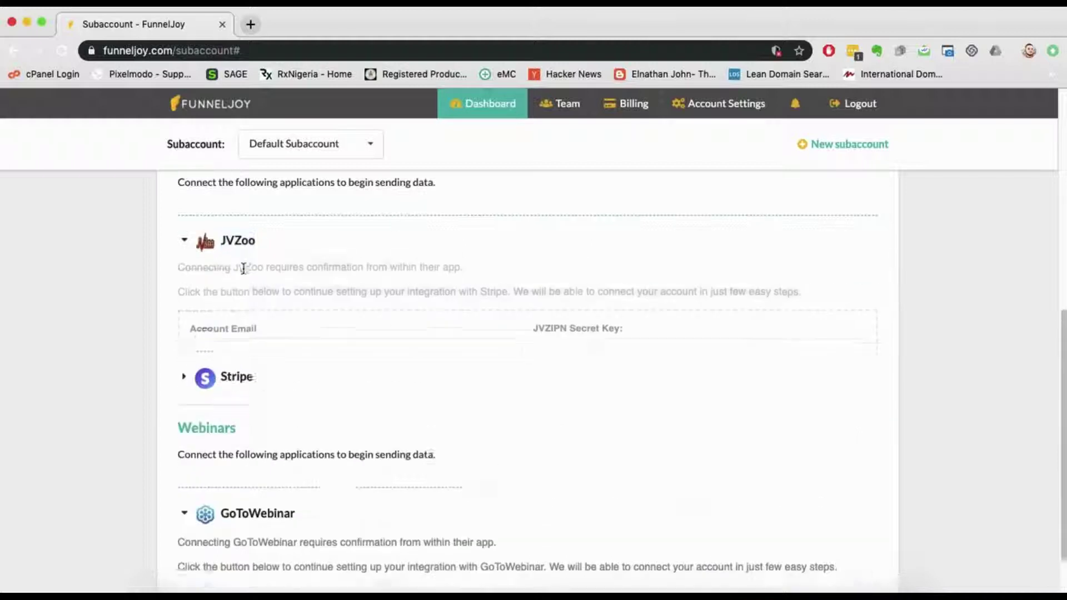
click(268, 345)
triple_click(268, 344)
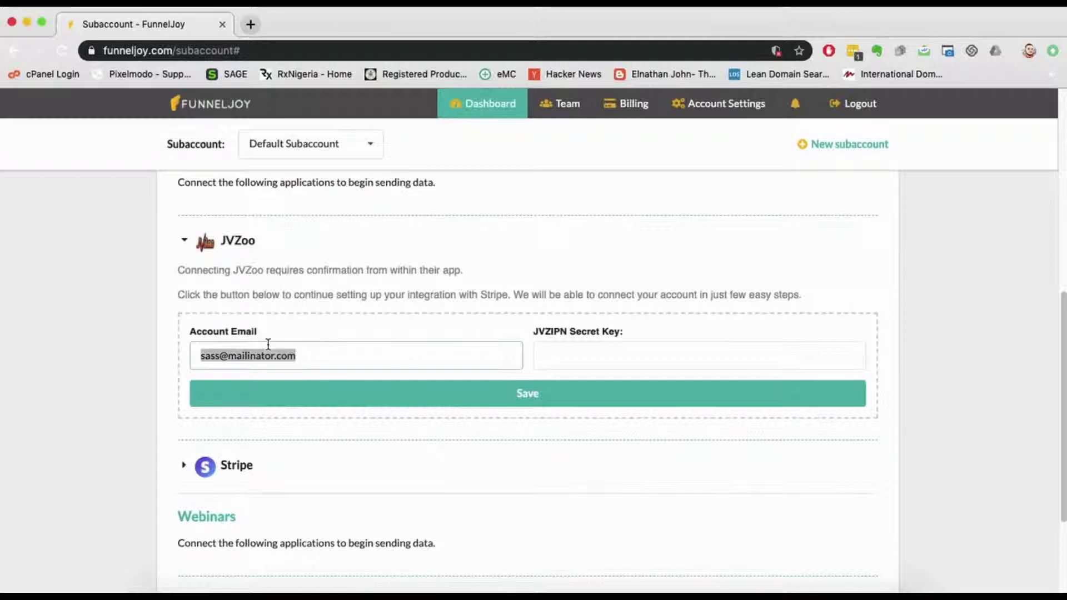
click(548, 349)
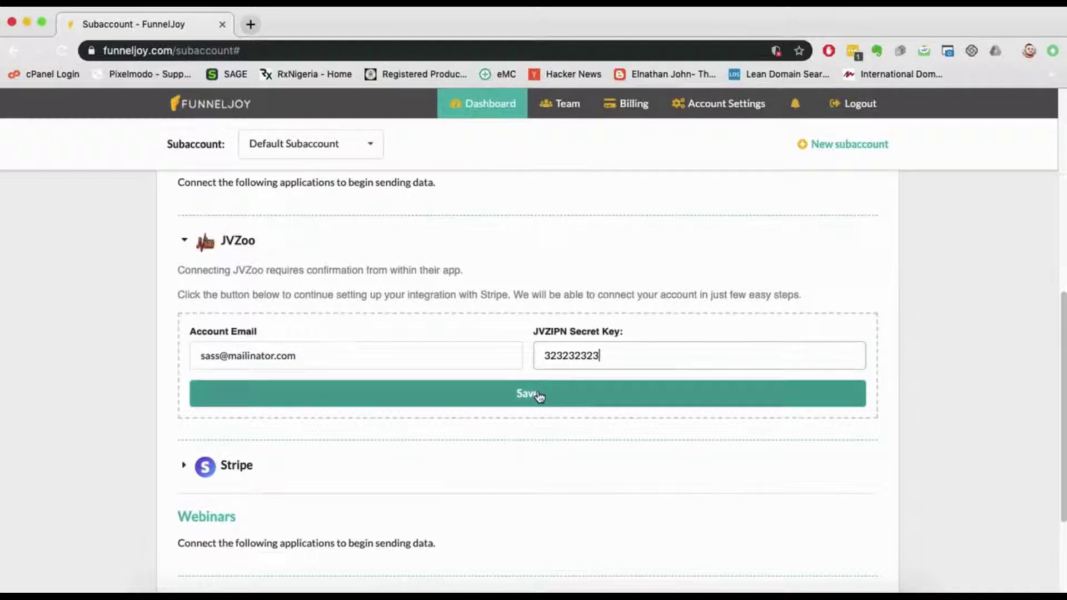
click(543, 395)
double_click(547, 384)
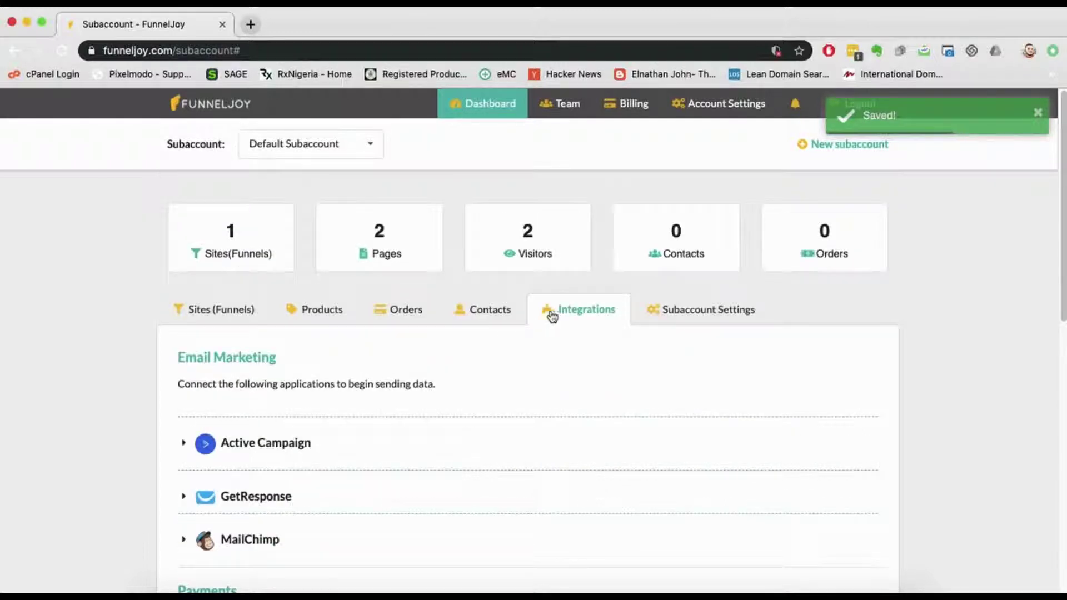
click(342, 316)
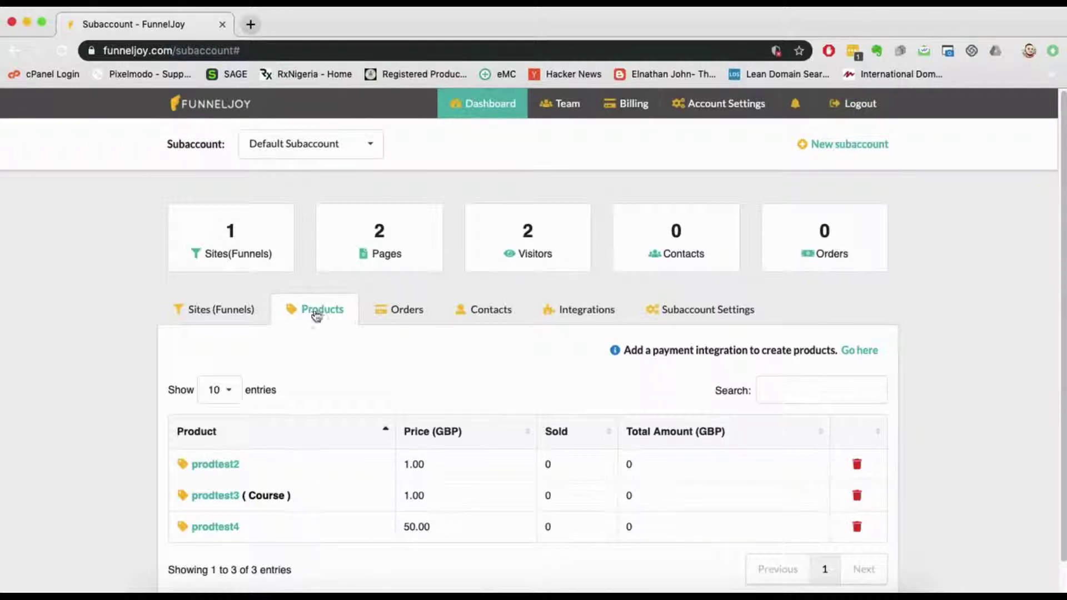
click(61, 51)
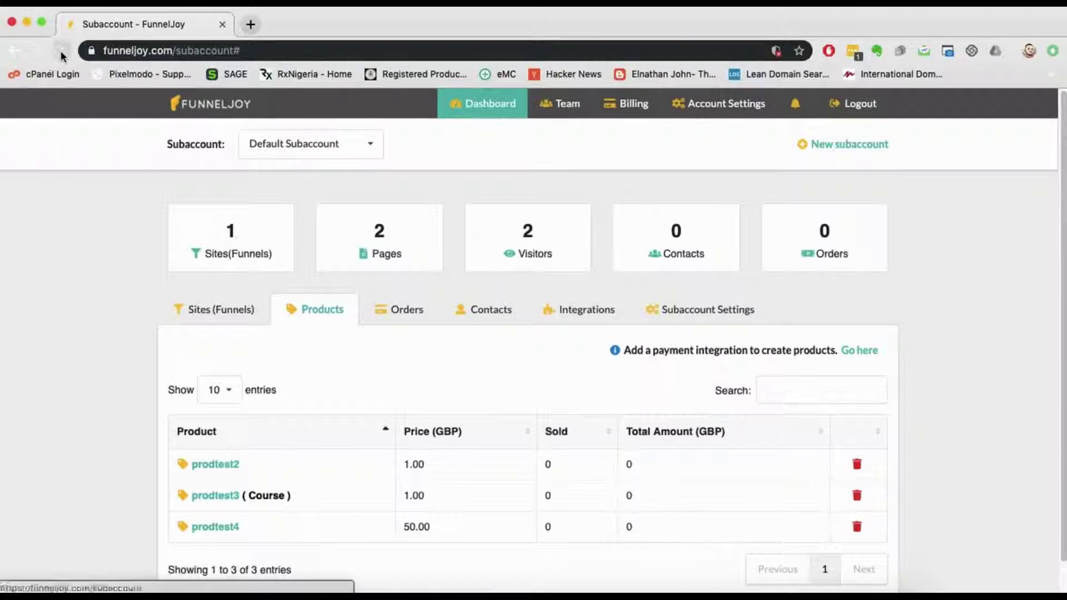
click(325, 314)
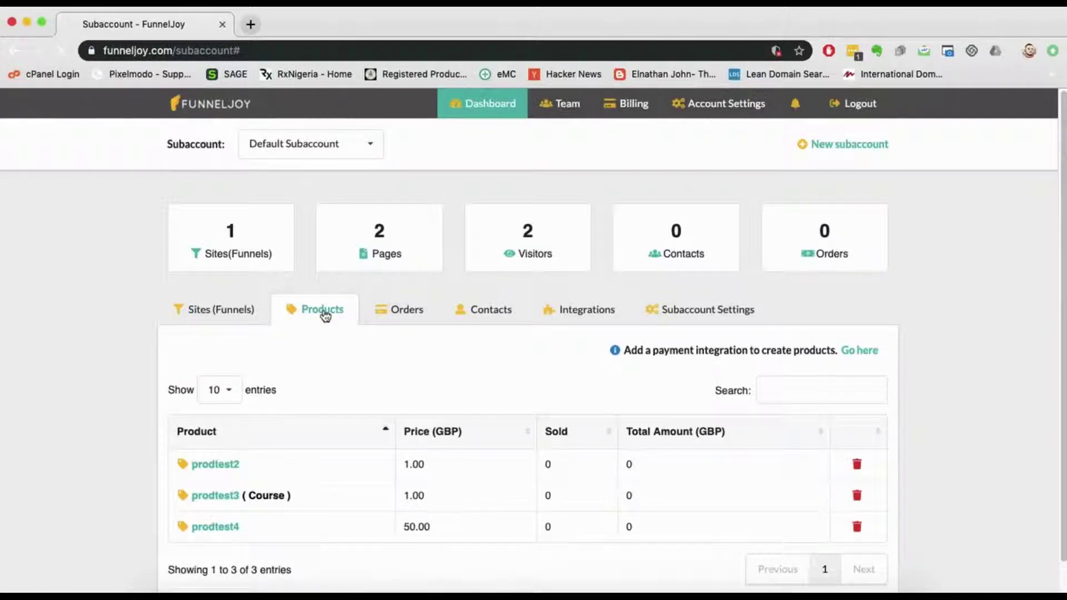
click(656, 313)
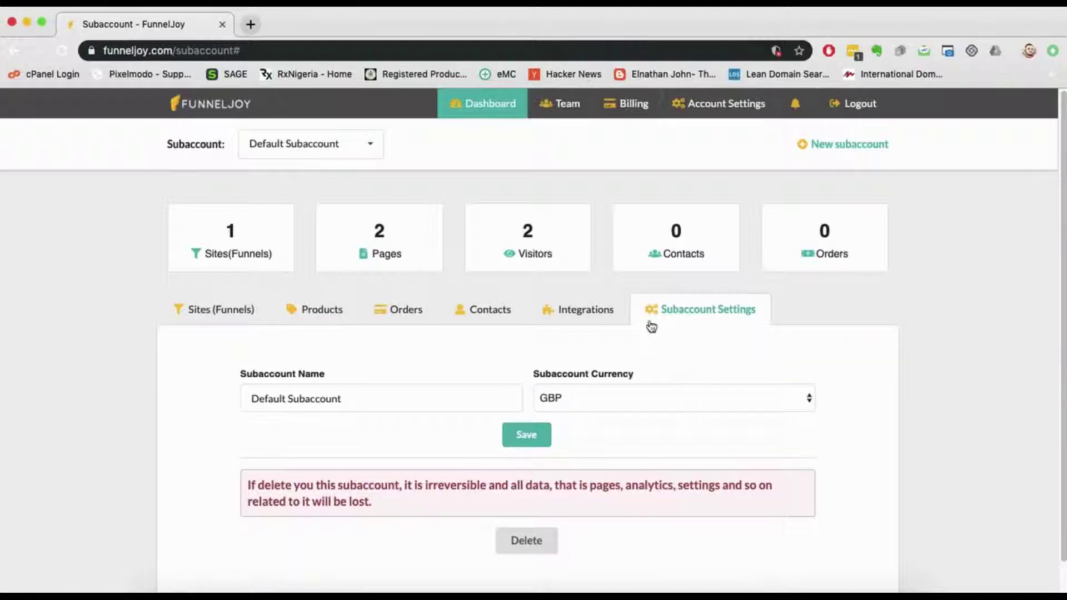
click(581, 314)
scroll(348, 309, down, 5)
scroll(348, 309, up, 5)
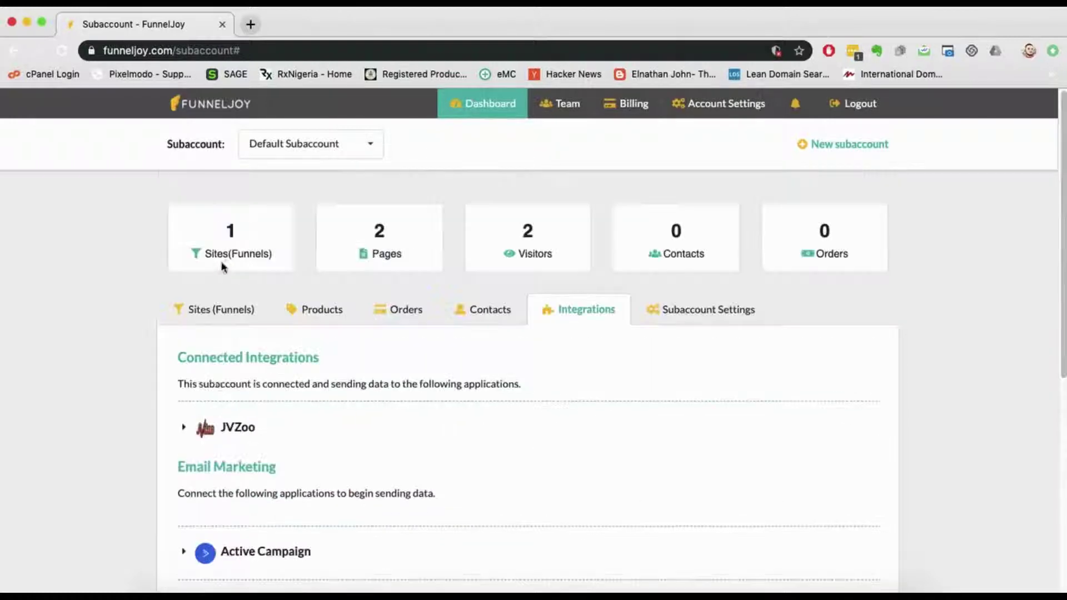
click(224, 432)
click(228, 429)
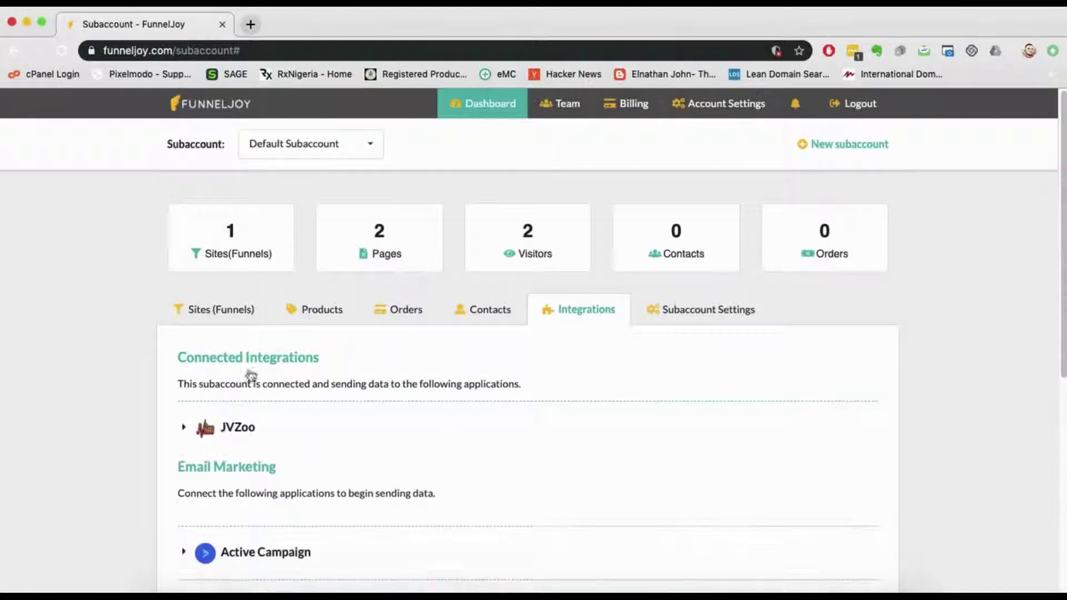
click(289, 314)
scroll(370, 326, down, 1)
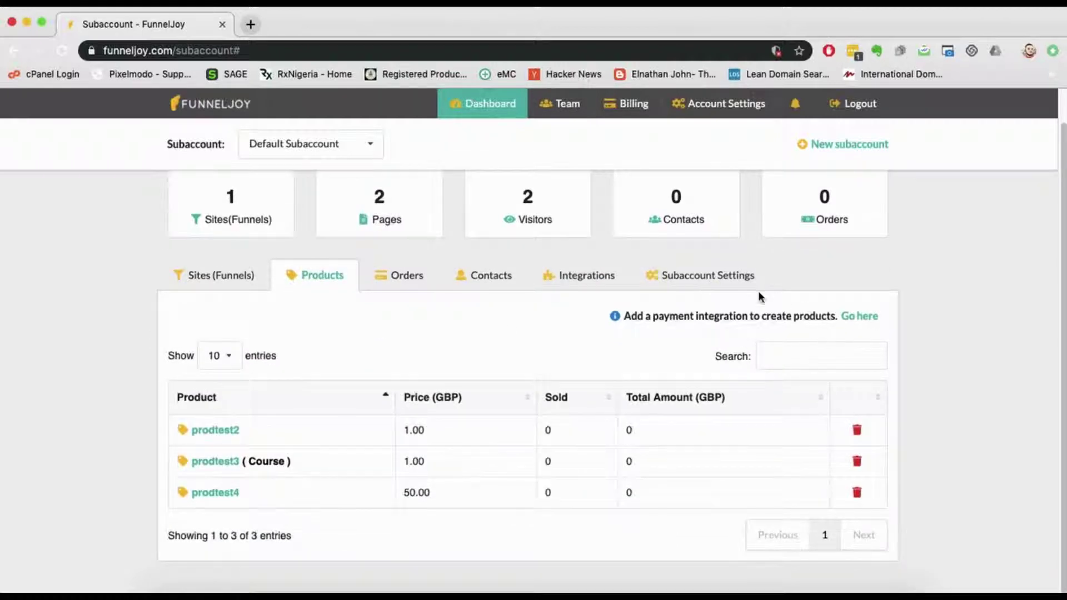
click(716, 281)
click(576, 282)
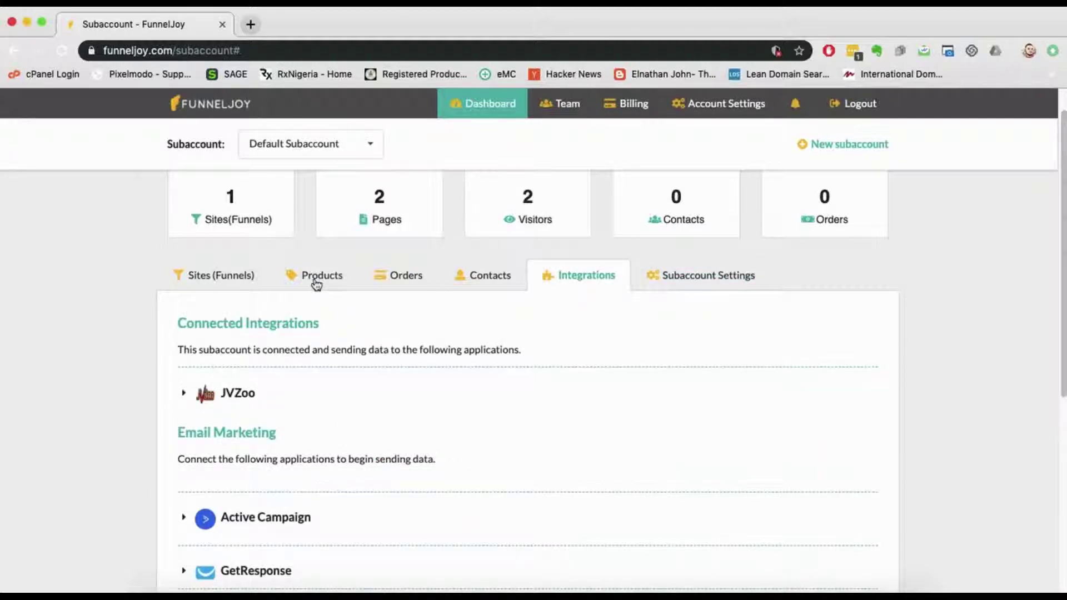
click(313, 280)
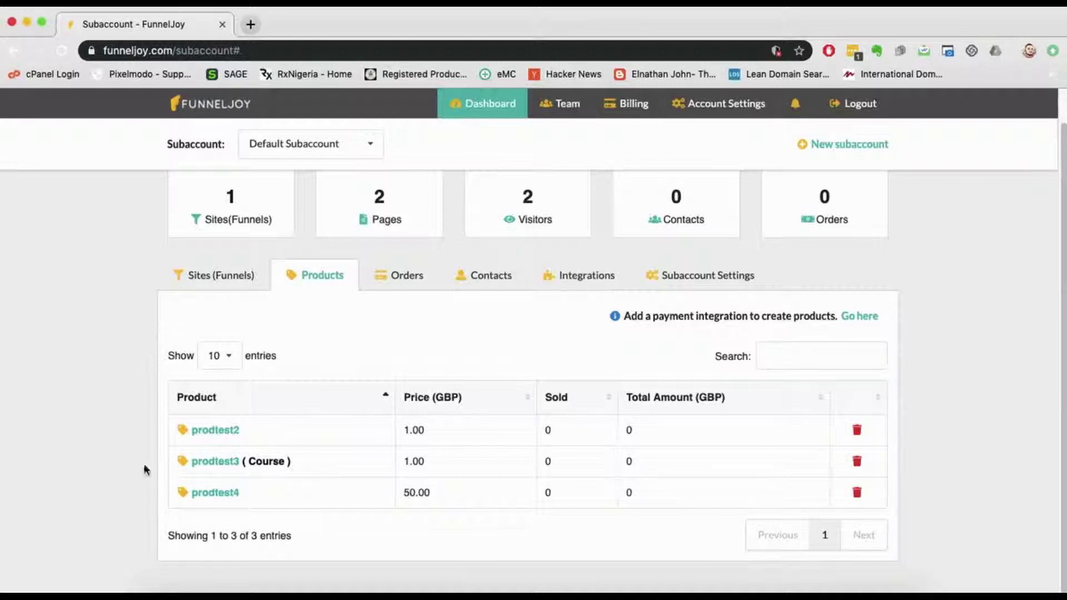
Step: Open prodtest2's settings and review payment options, fulfilment email and its one-time 1.00 GBP price
click(217, 441)
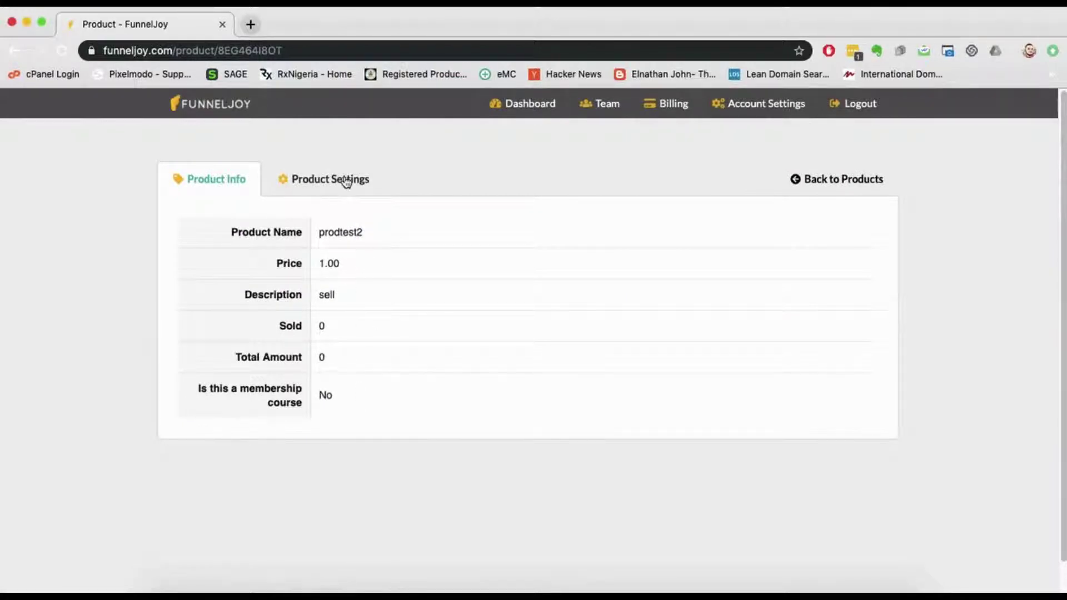
click(321, 185)
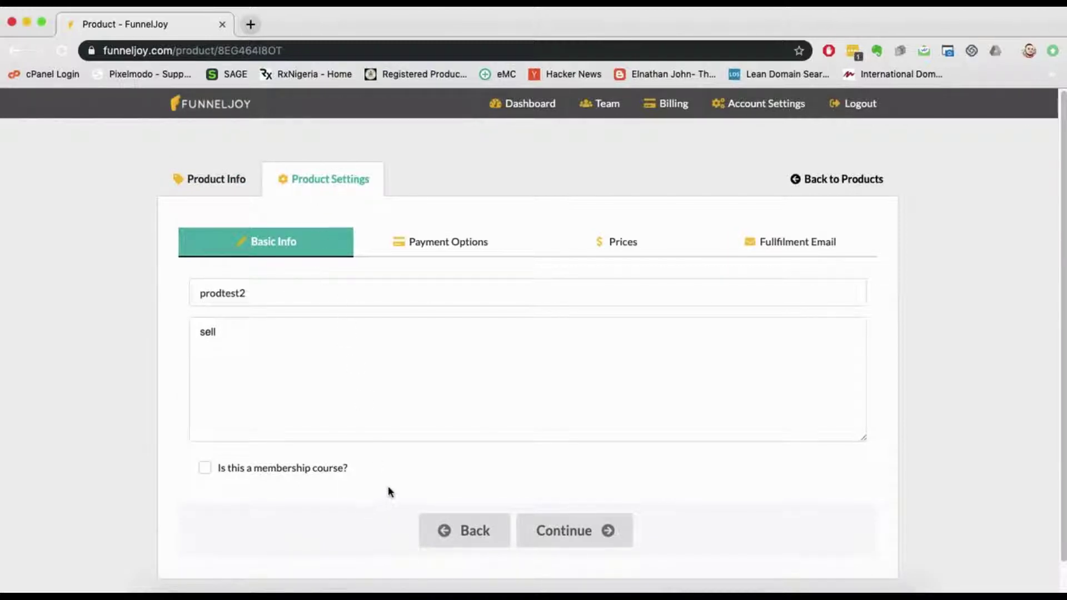
click(246, 336)
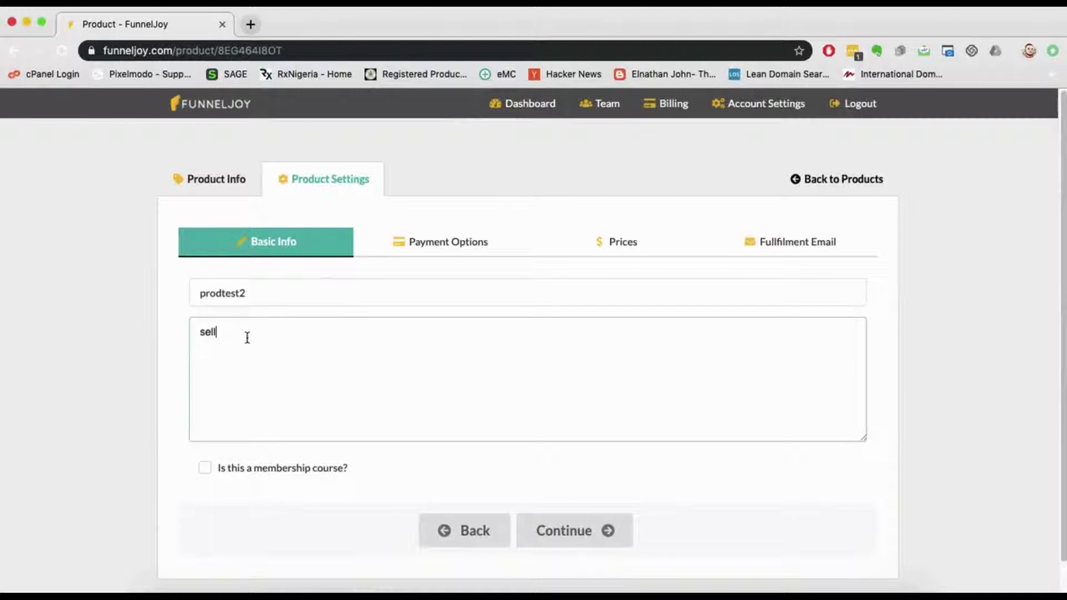
click(424, 251)
click(297, 247)
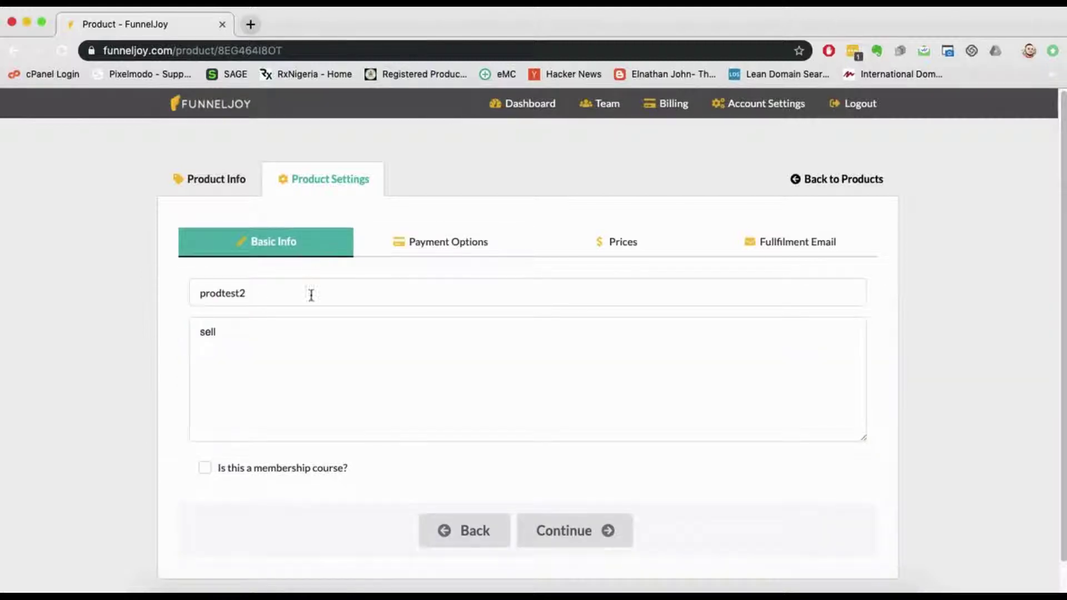
click(459, 242)
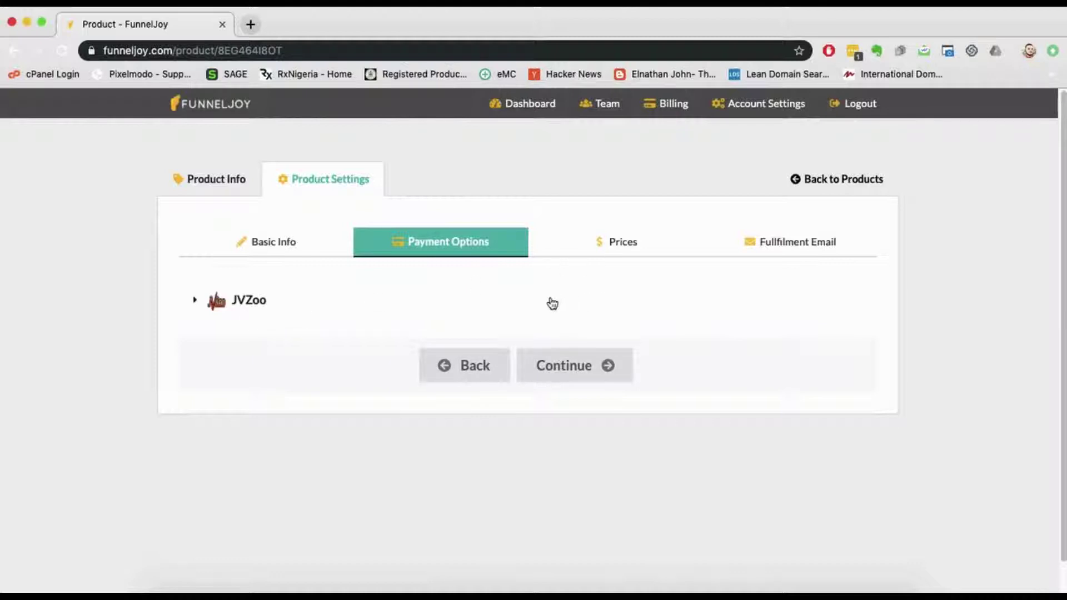
click(610, 251)
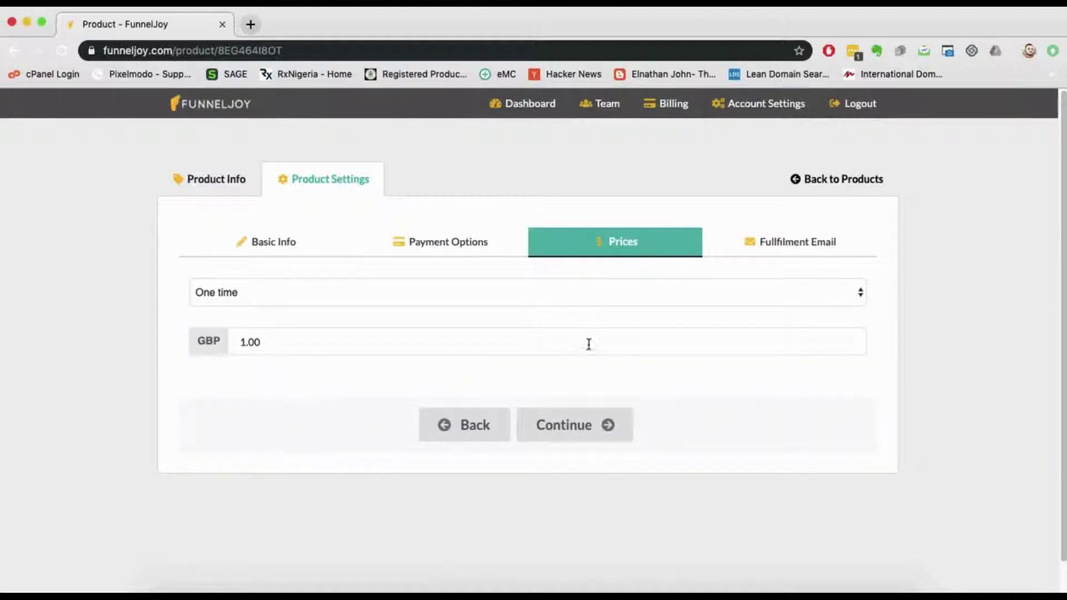
click(798, 236)
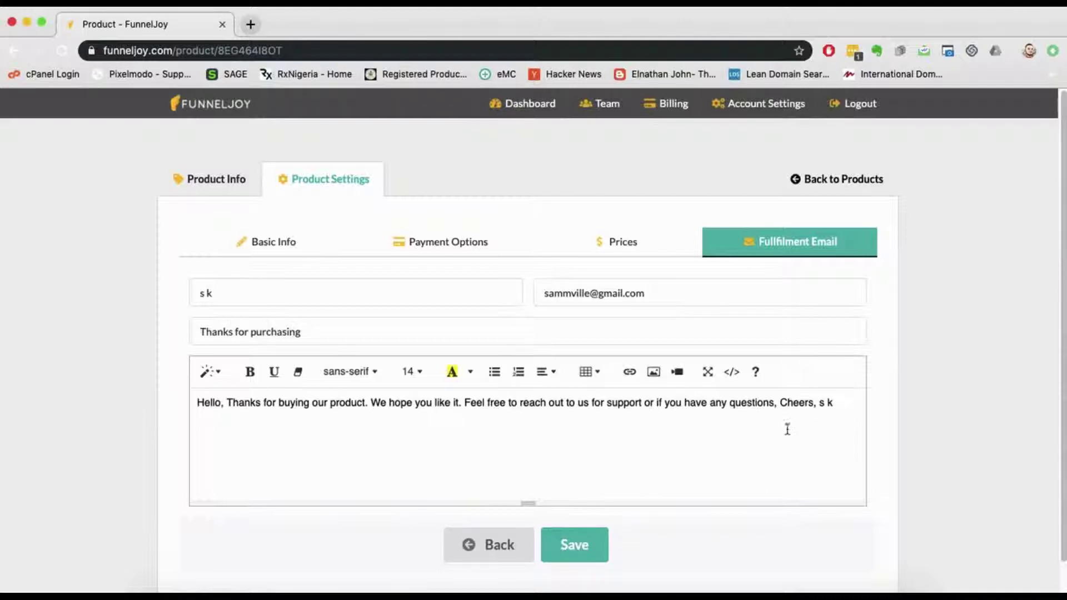
click(632, 248)
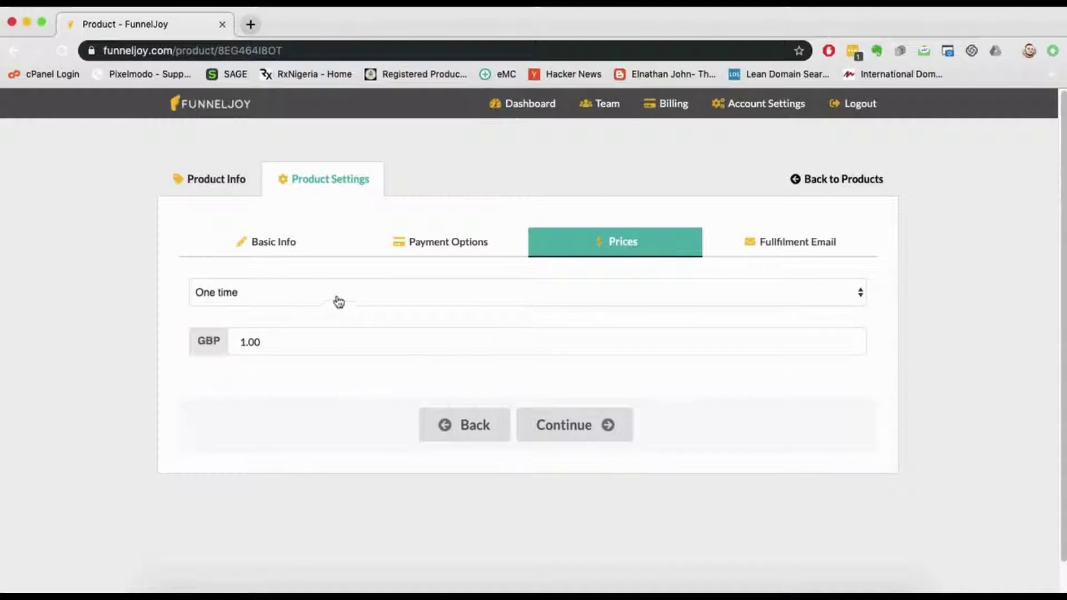
Step: Switch prodtest2 to recurring billing of 10.00 GBP per month with a 14-day trial
click(256, 302)
click(225, 292)
click(272, 300)
click(272, 307)
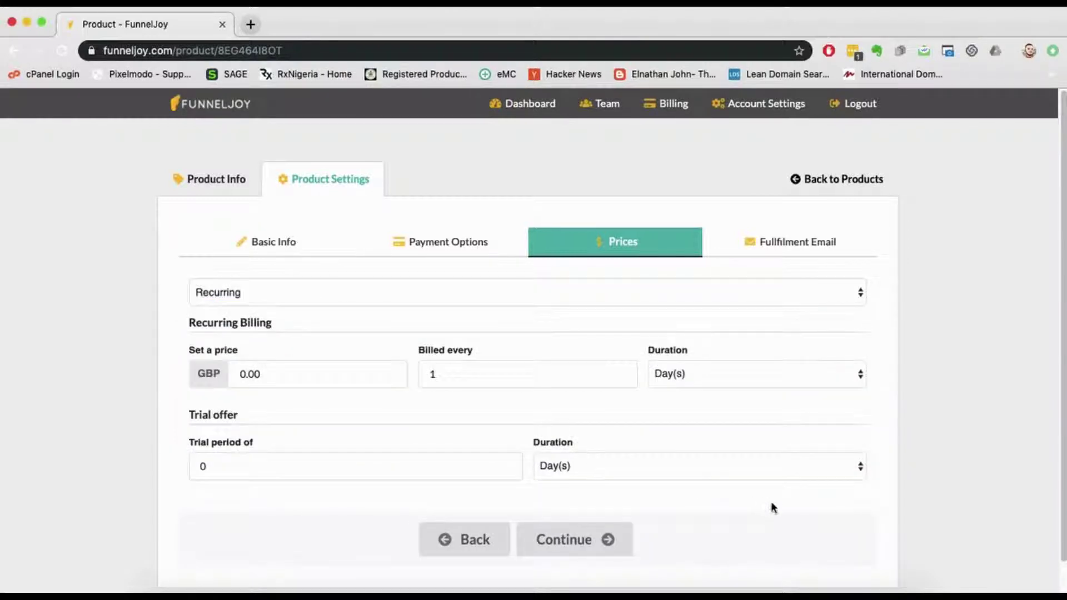
scroll(776, 502, down, 2)
click(246, 340)
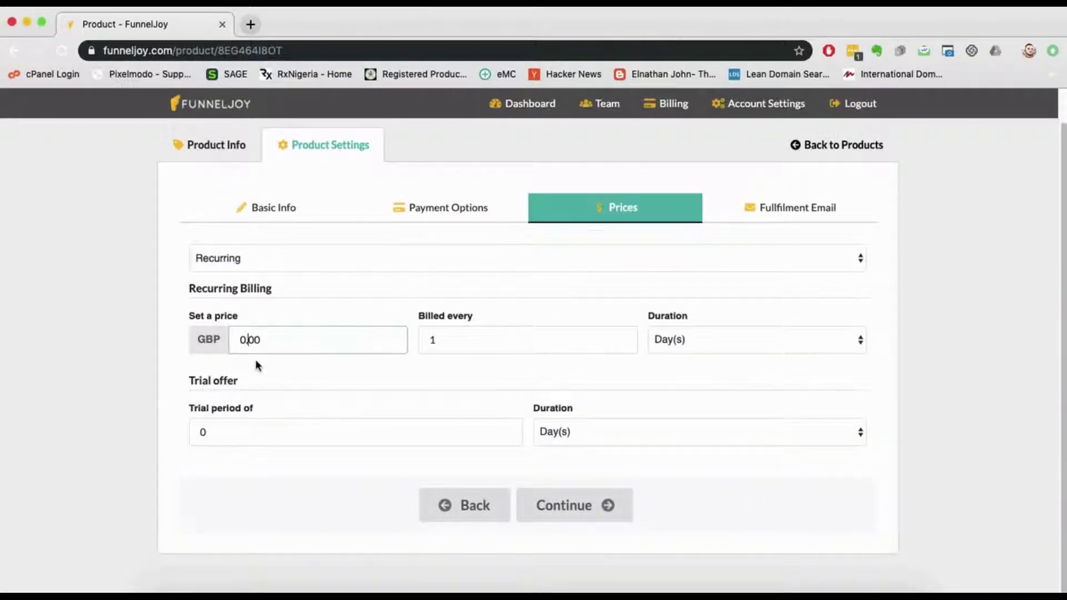
key(BackSpace)
text(10)
click(667, 348)
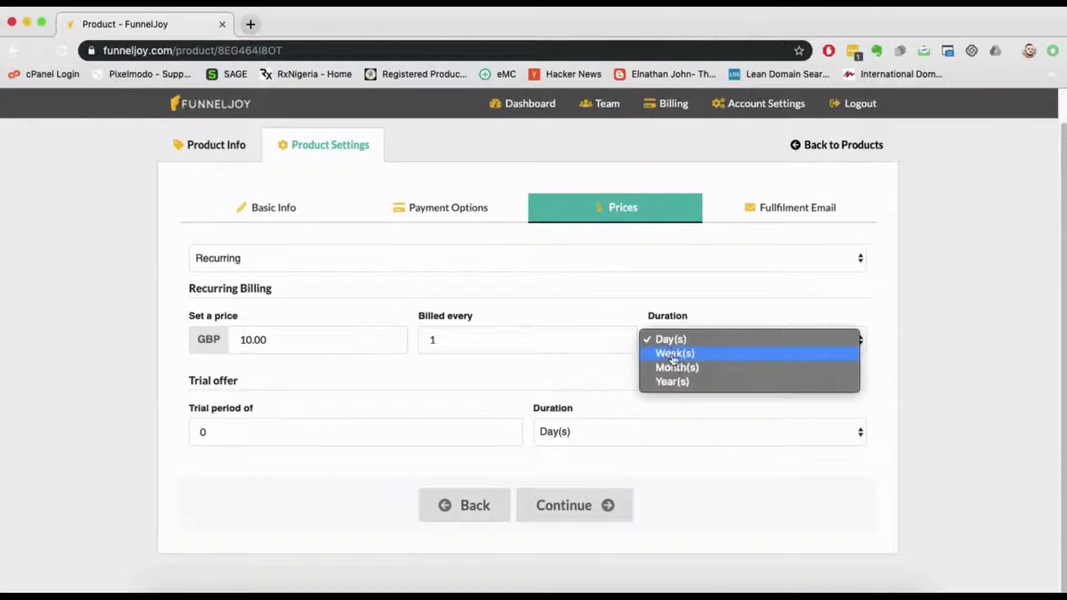
click(677, 368)
click(397, 437)
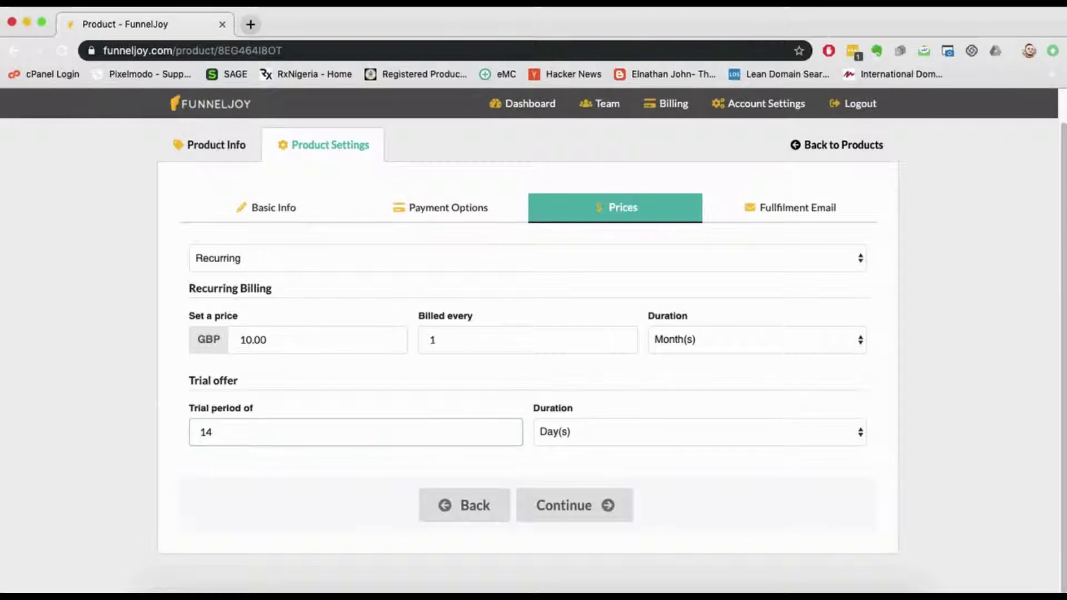
click(629, 455)
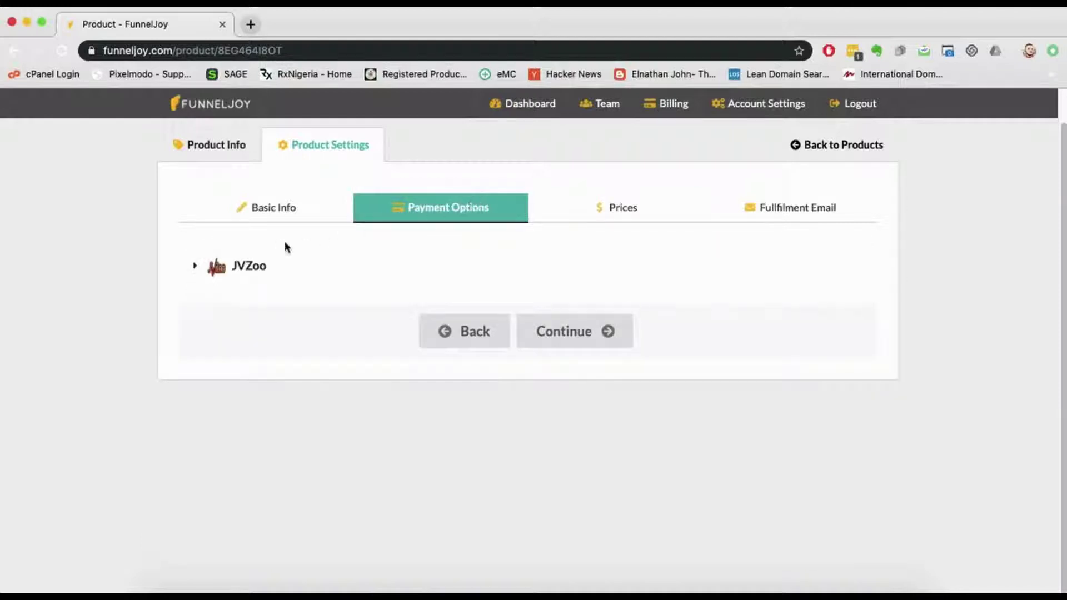
Step: Select the JVZoo account as prodtest2's payment option and return to its Product Info summary
click(247, 268)
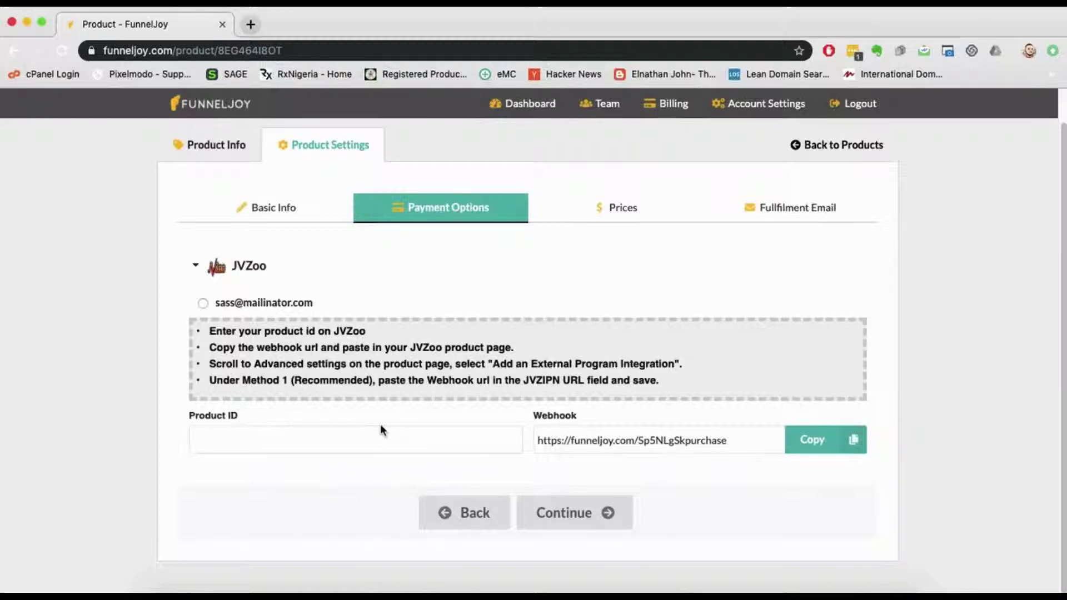
click(203, 303)
click(278, 208)
click(214, 142)
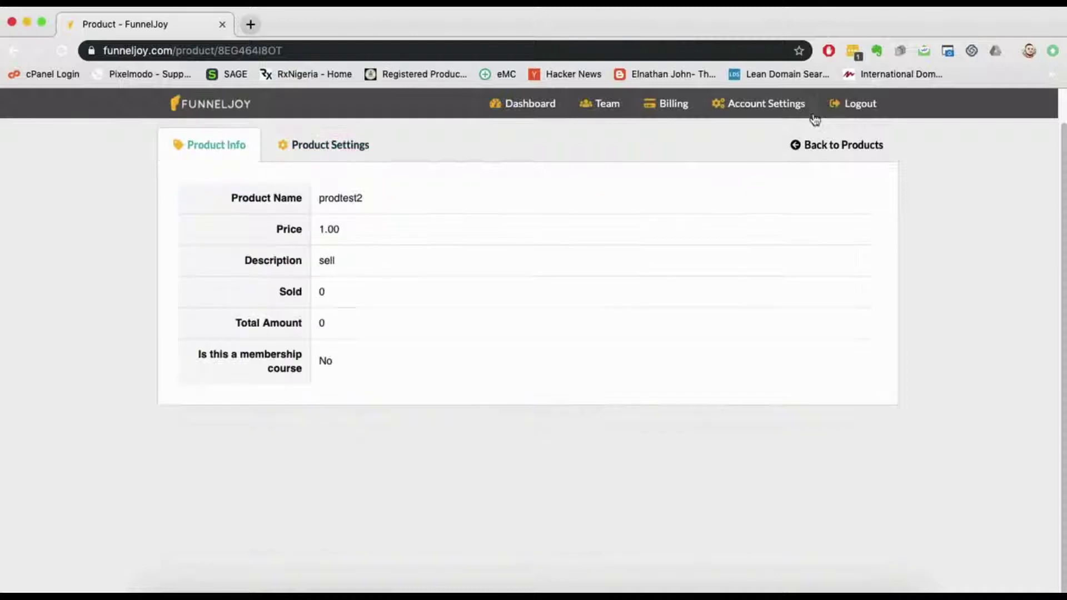
Step: Go back to the dashboard and list the products prodtest2, prodtest3 and prodtest4
click(828, 144)
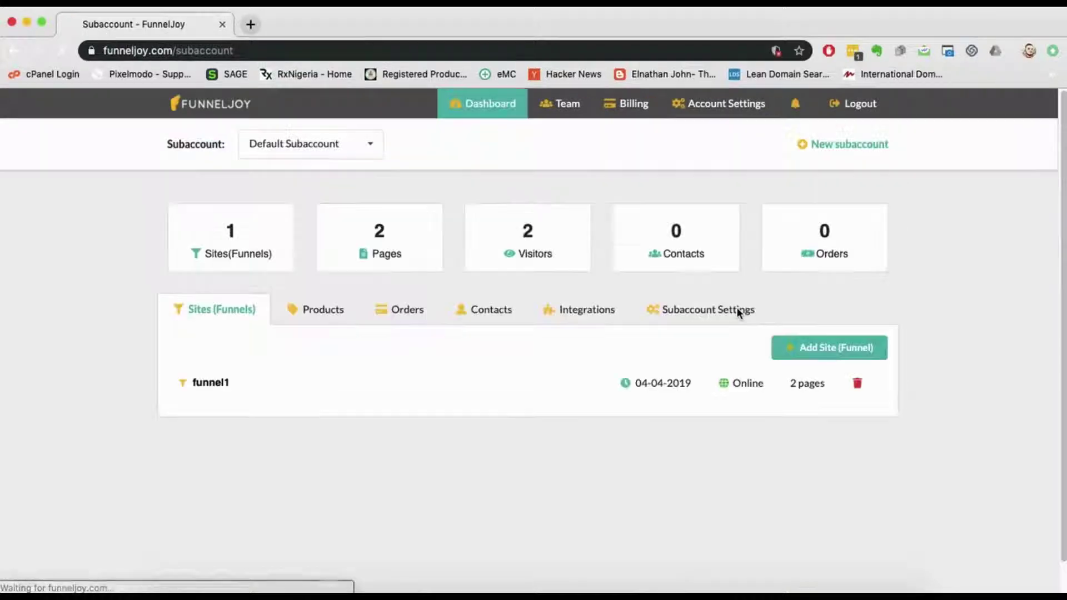
click(317, 313)
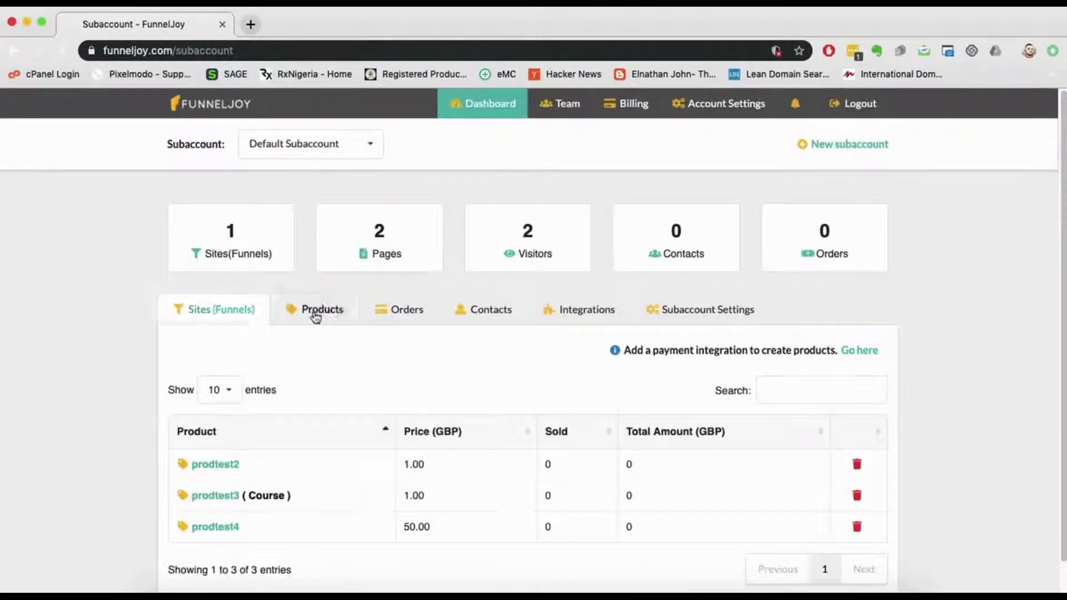
scroll(904, 481, down, 1)
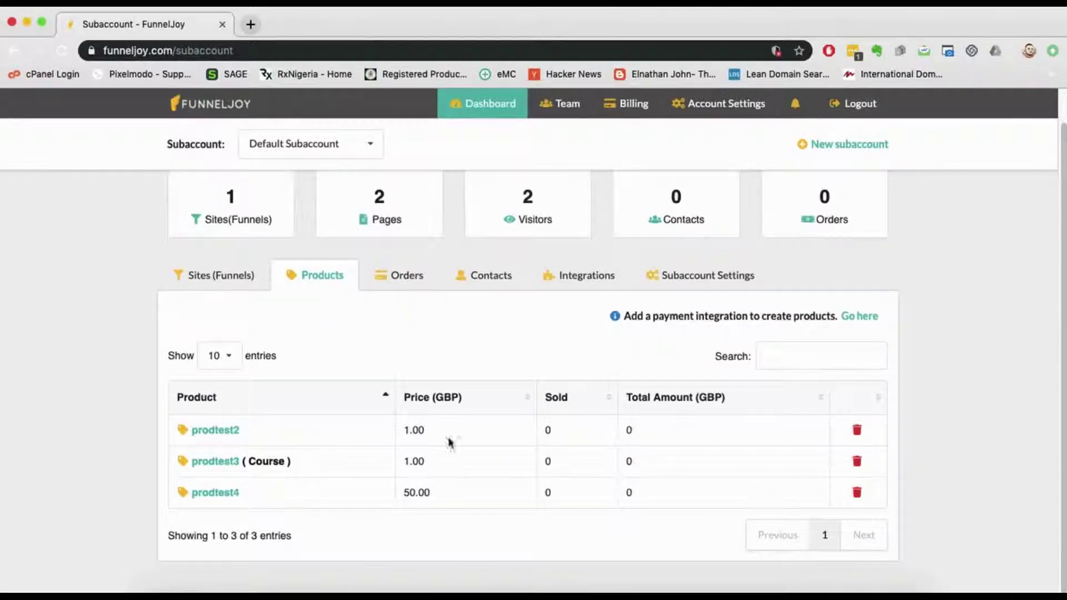
scroll(355, 345, up, 1)
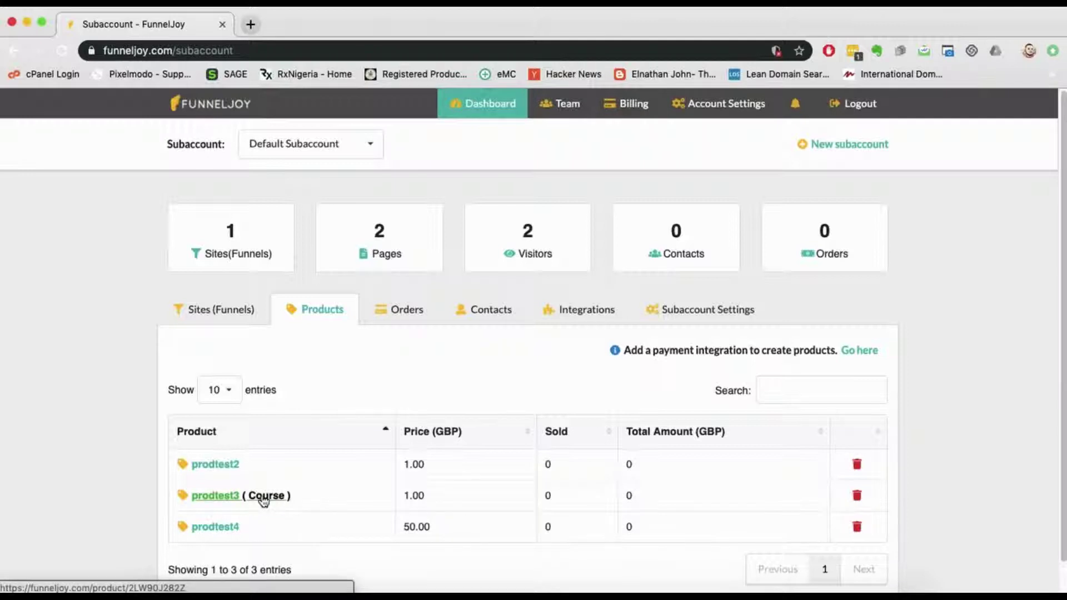
Step: Mark prodtest3 as a membership course and open its course content
click(228, 496)
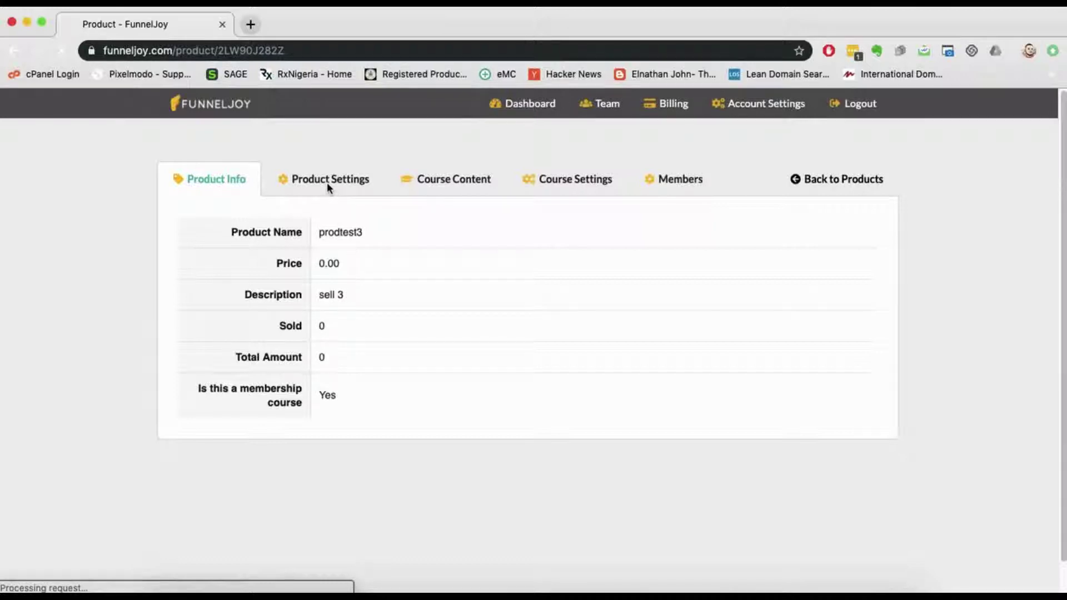
click(322, 181)
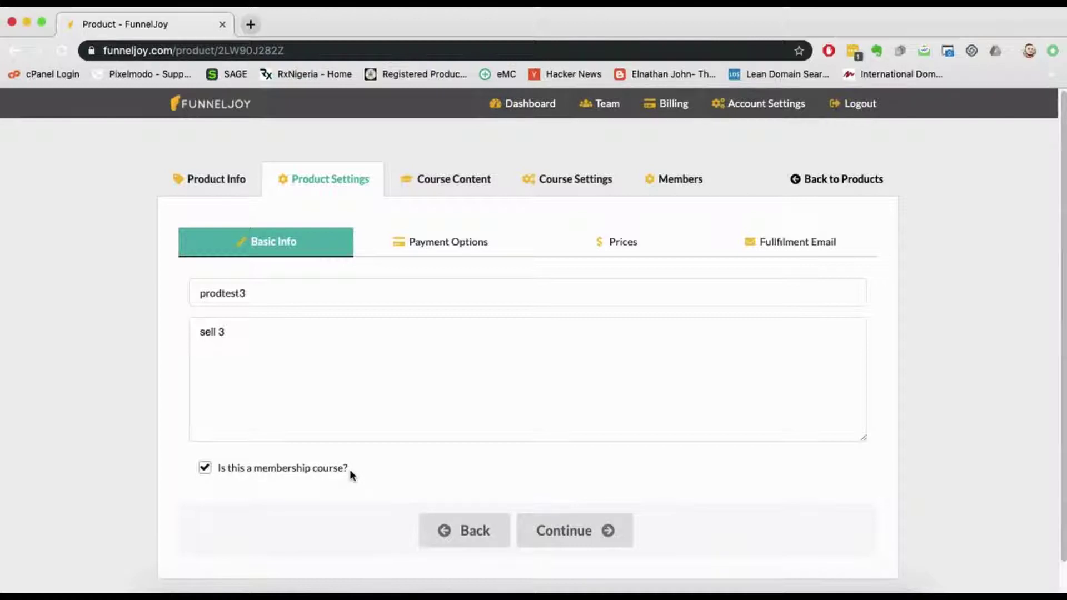
click(205, 470)
click(206, 472)
click(205, 473)
click(206, 472)
click(456, 184)
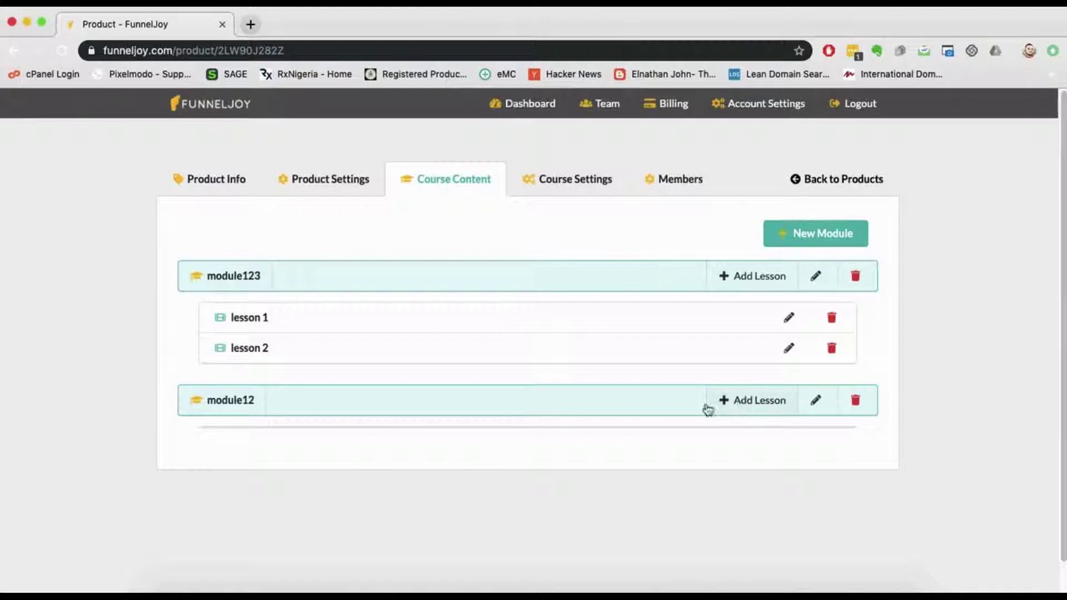
Step: Add 'lesson 3' to module12 with description 'lesson 3 description' and body text, and save
click(745, 402)
text(l)
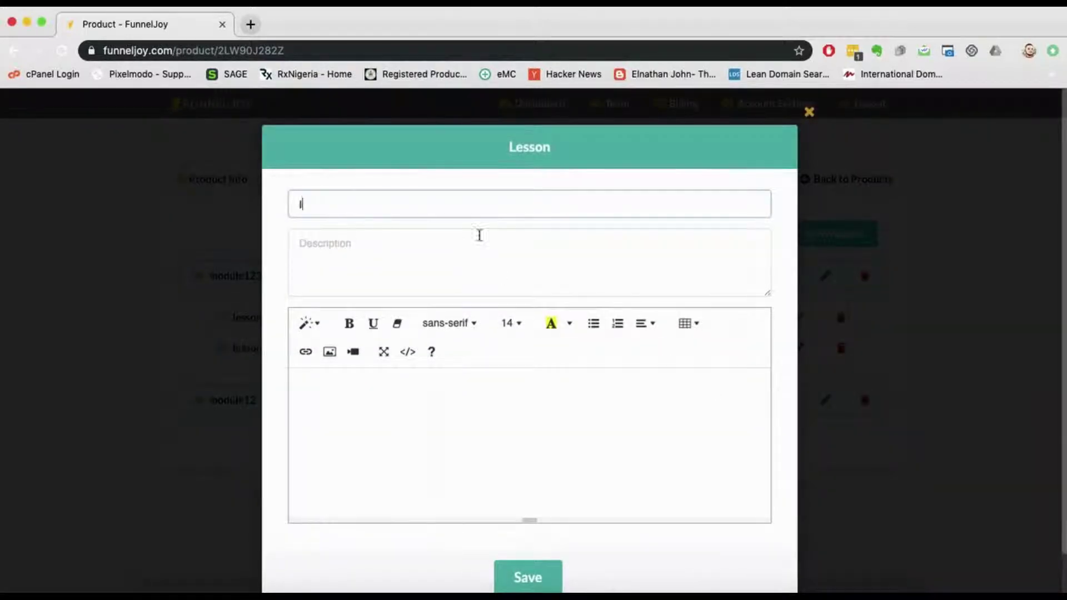
text(esson 3)
key(Tab)
text(lesson 3 description)
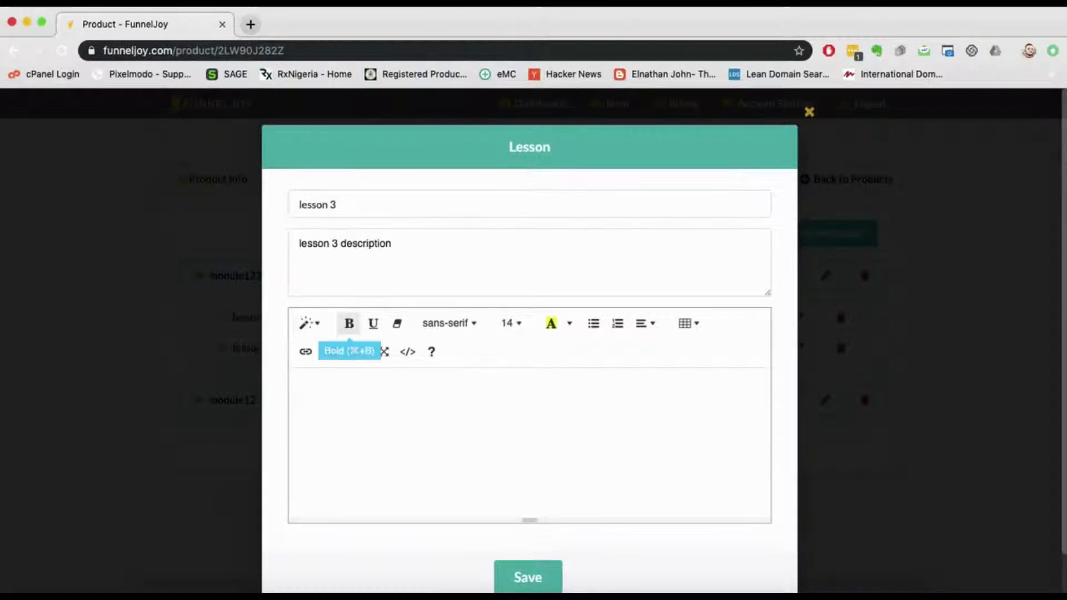
click(485, 382)
text(gfg sddsdsds)
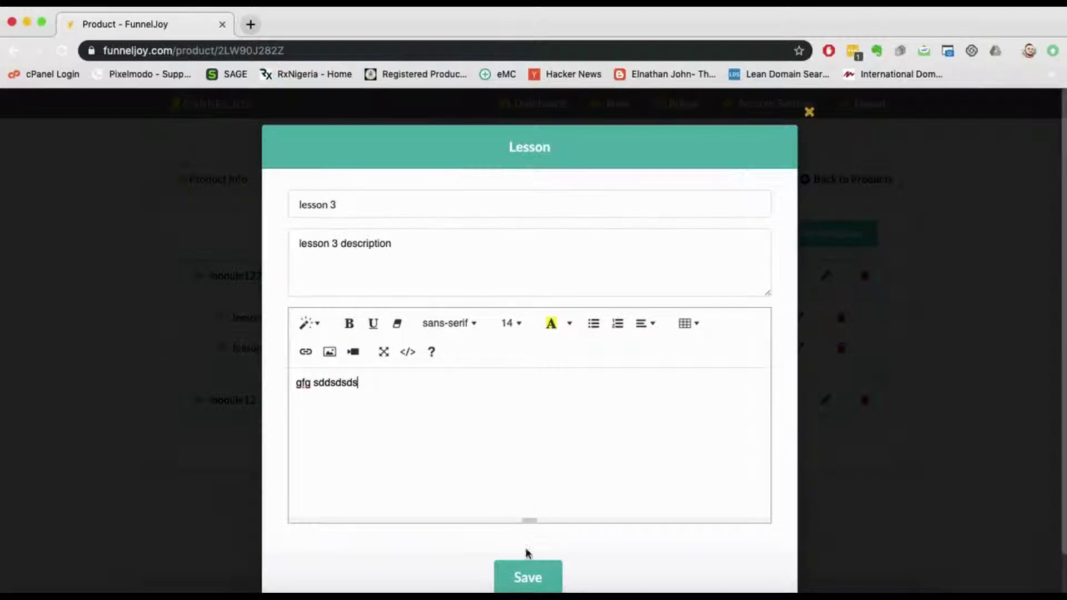
click(536, 578)
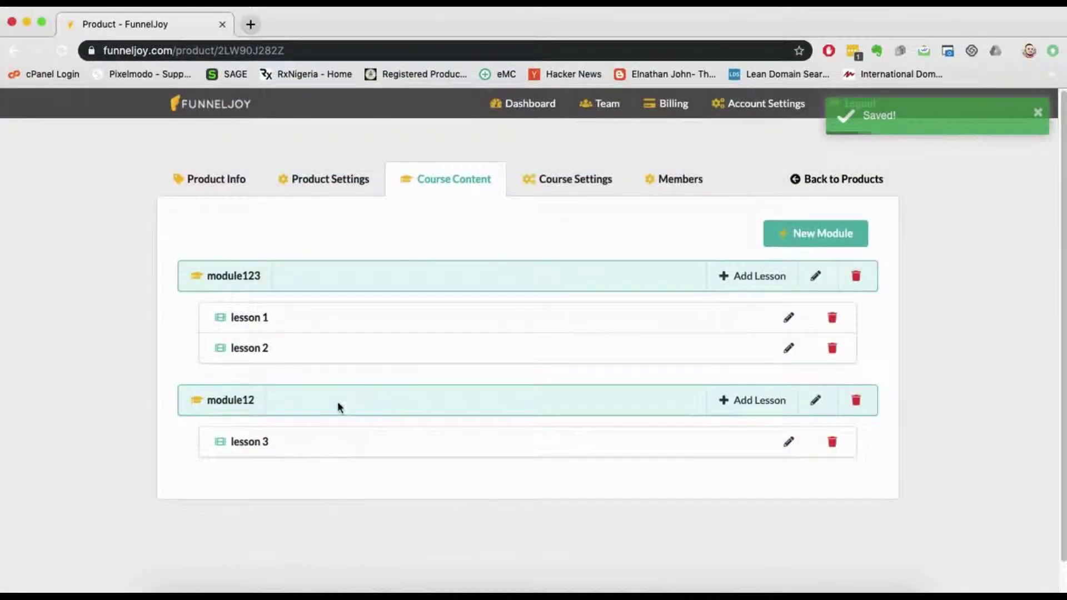
Step: Review prodtest3's Course Settings, Members, Course Content, Product Settings and Product Info tabs, then return to Dashboard
click(553, 179)
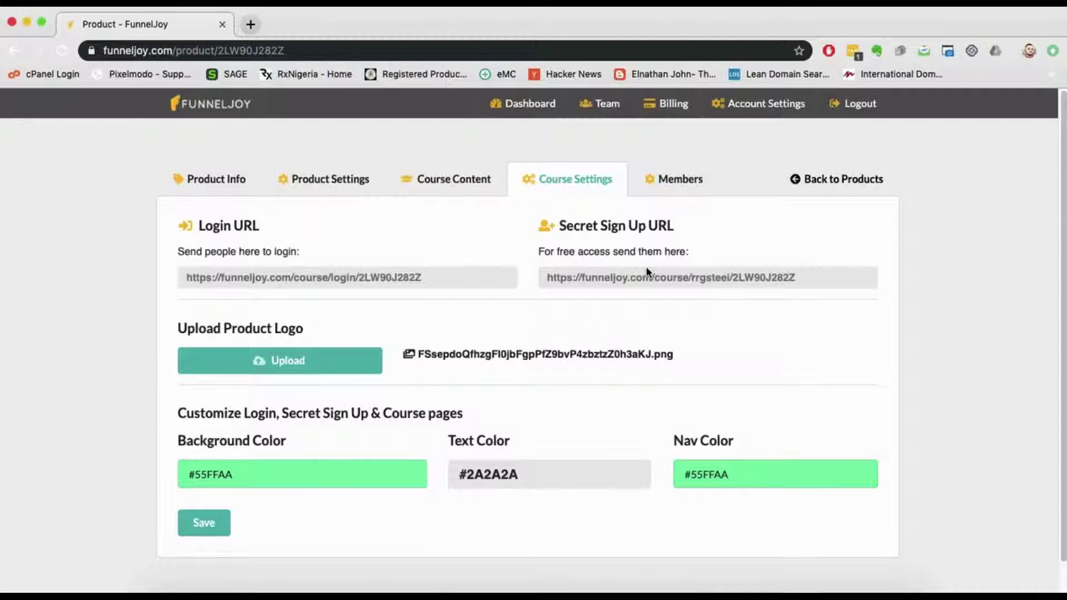
click(665, 180)
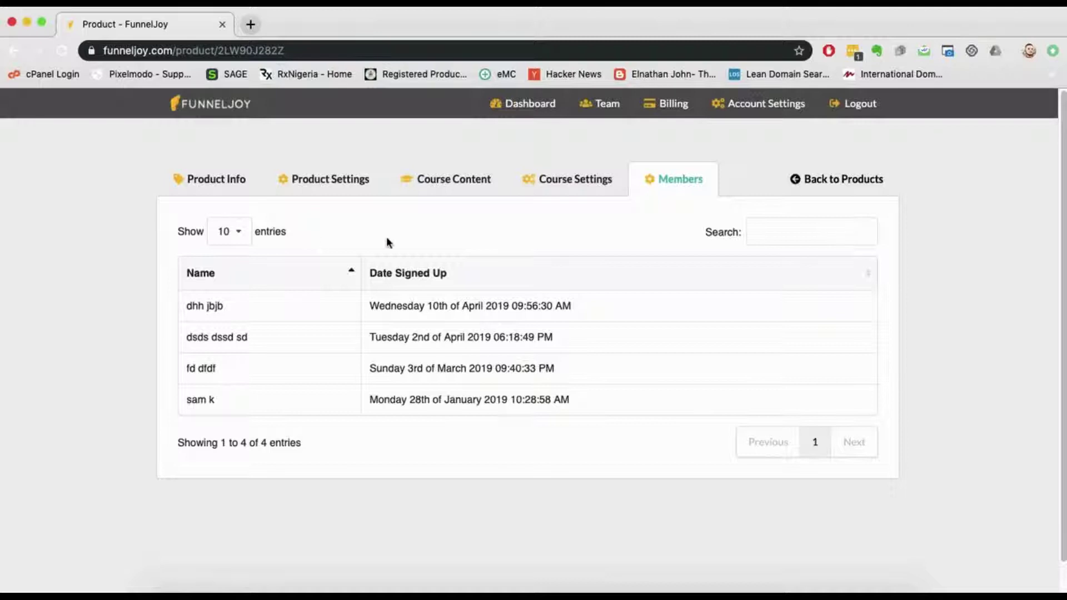
click(489, 184)
click(574, 181)
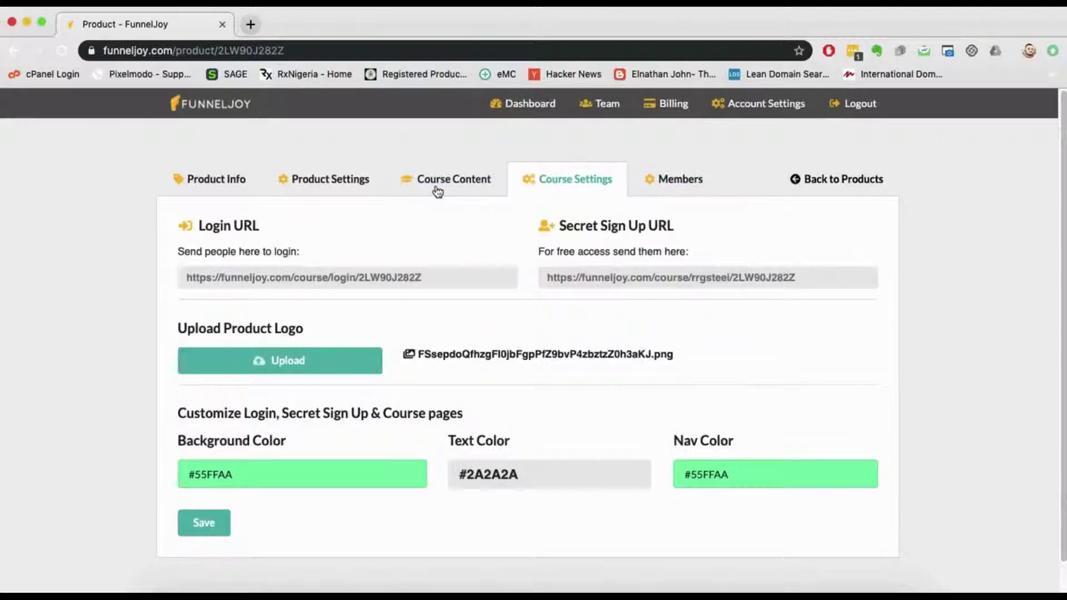
click(437, 189)
click(335, 192)
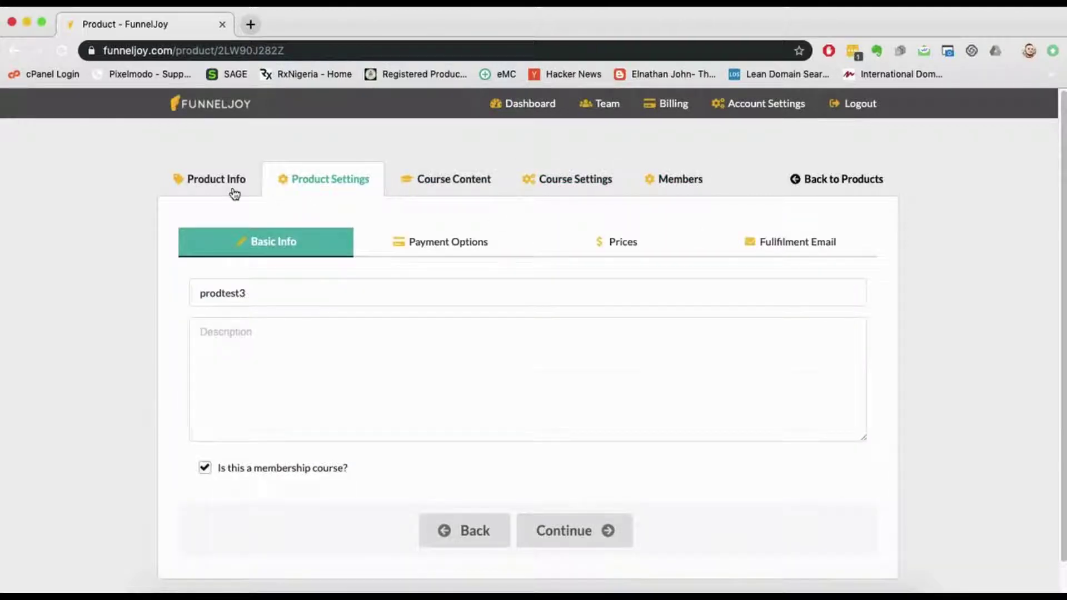
click(234, 192)
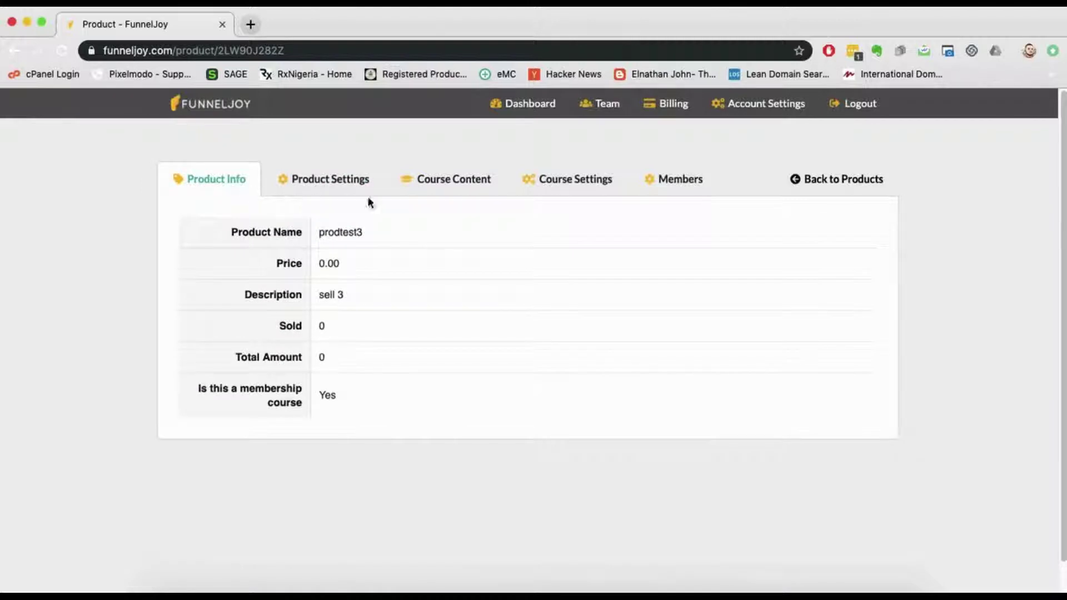
click(555, 187)
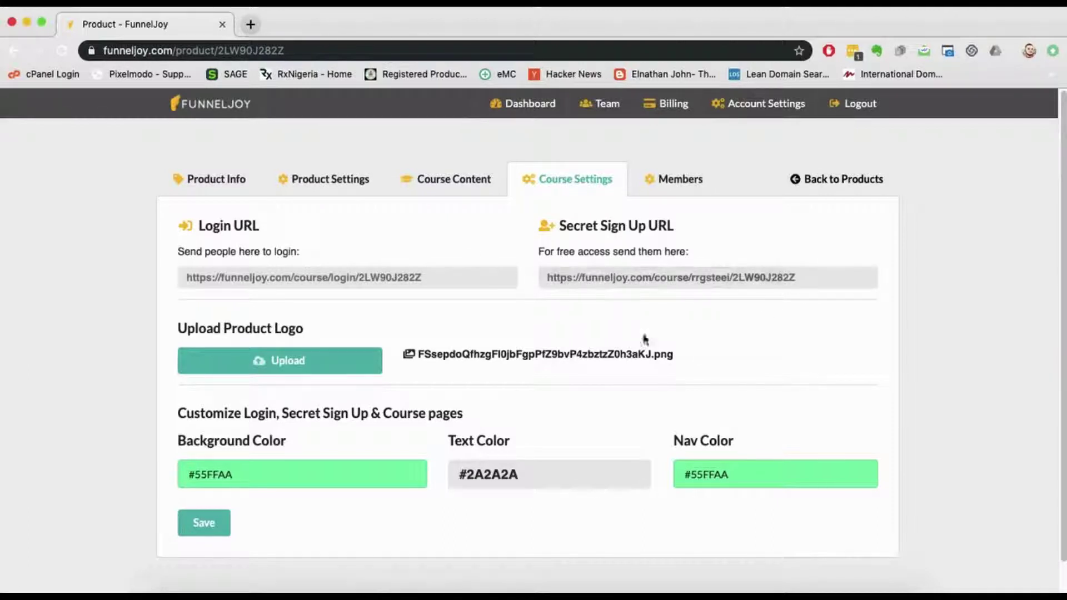
click(530, 104)
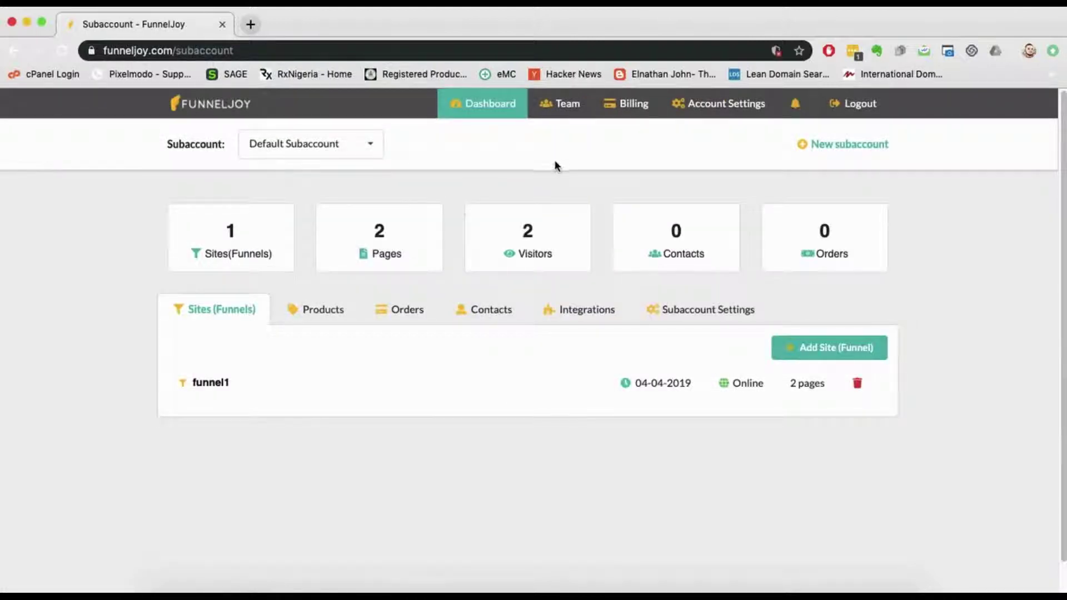
Step: On the Team page, check the Invite Team Members form and the empty Pending Invitation list
click(561, 107)
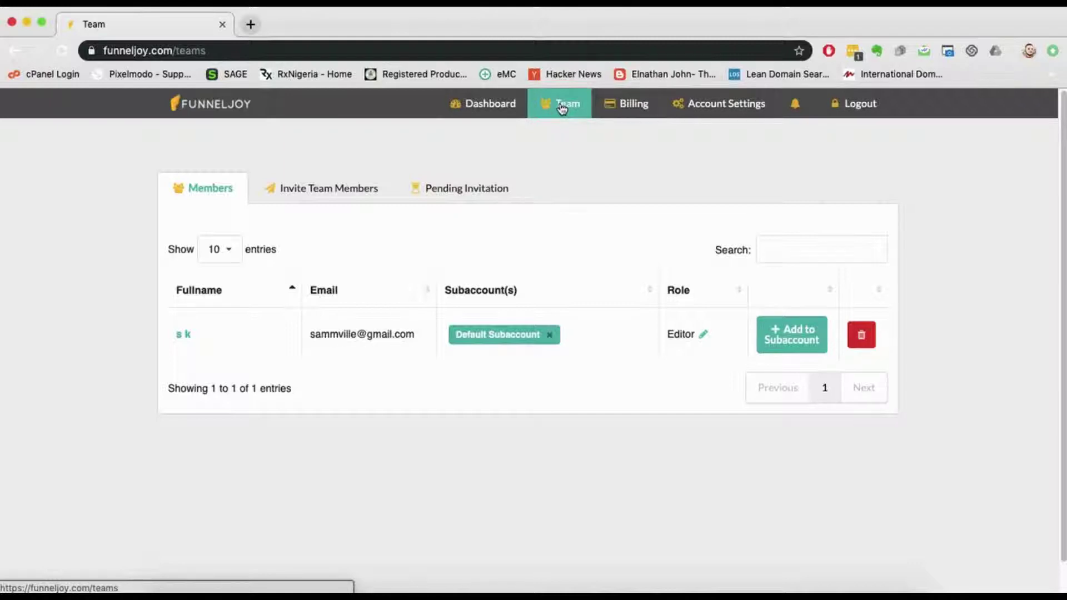
click(304, 196)
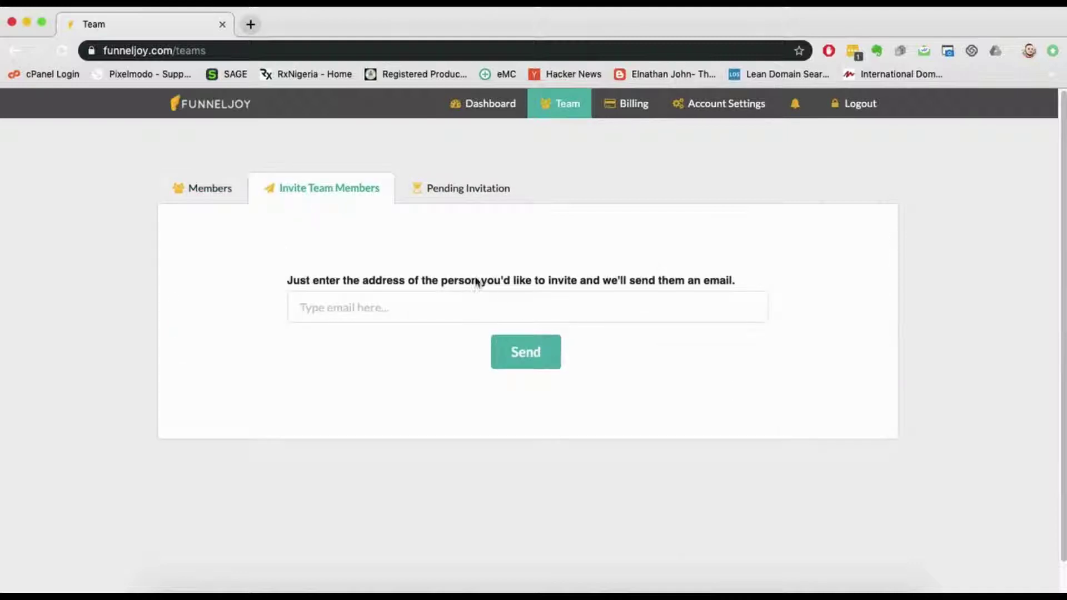
click(476, 311)
click(486, 278)
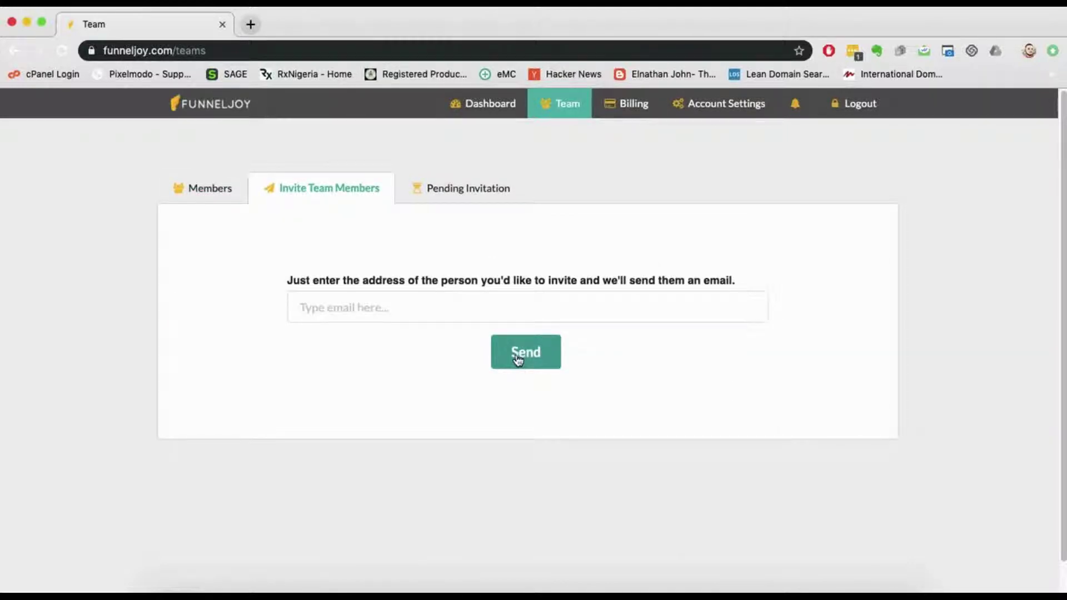
click(453, 190)
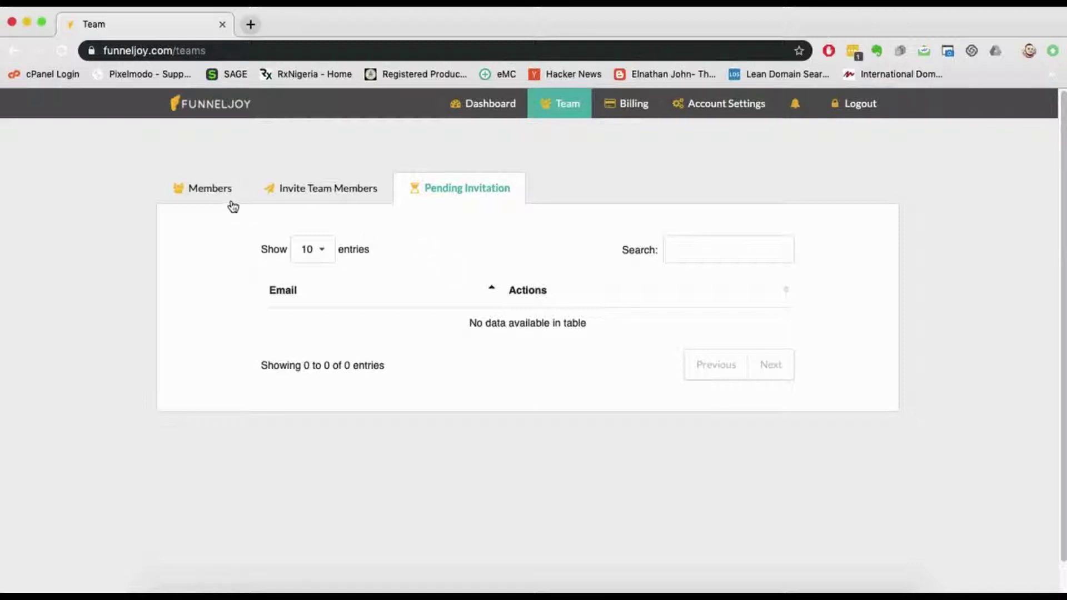
click(217, 194)
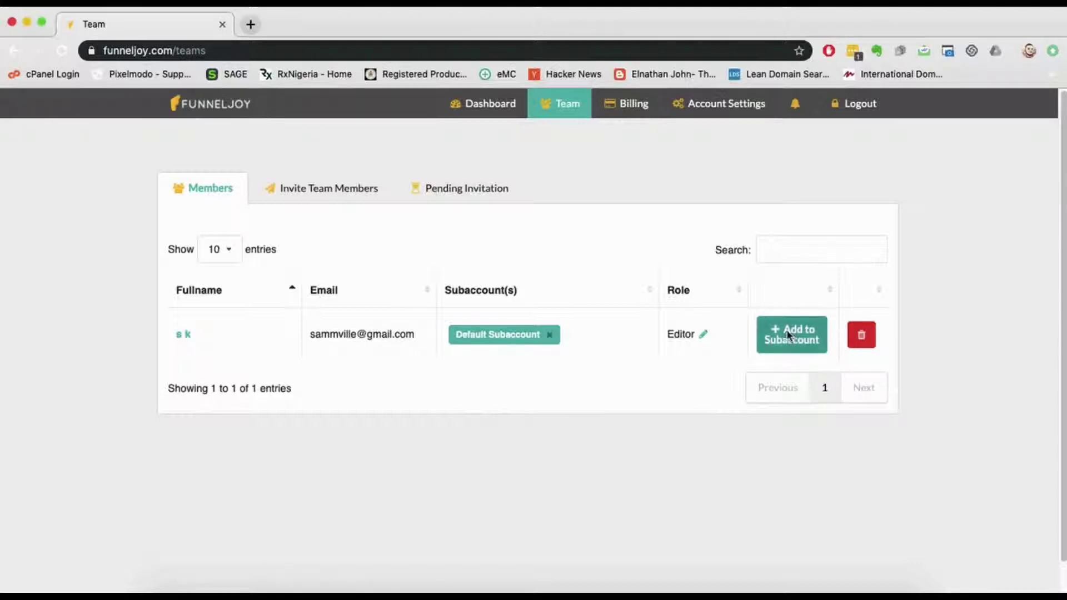
click(817, 336)
click(695, 346)
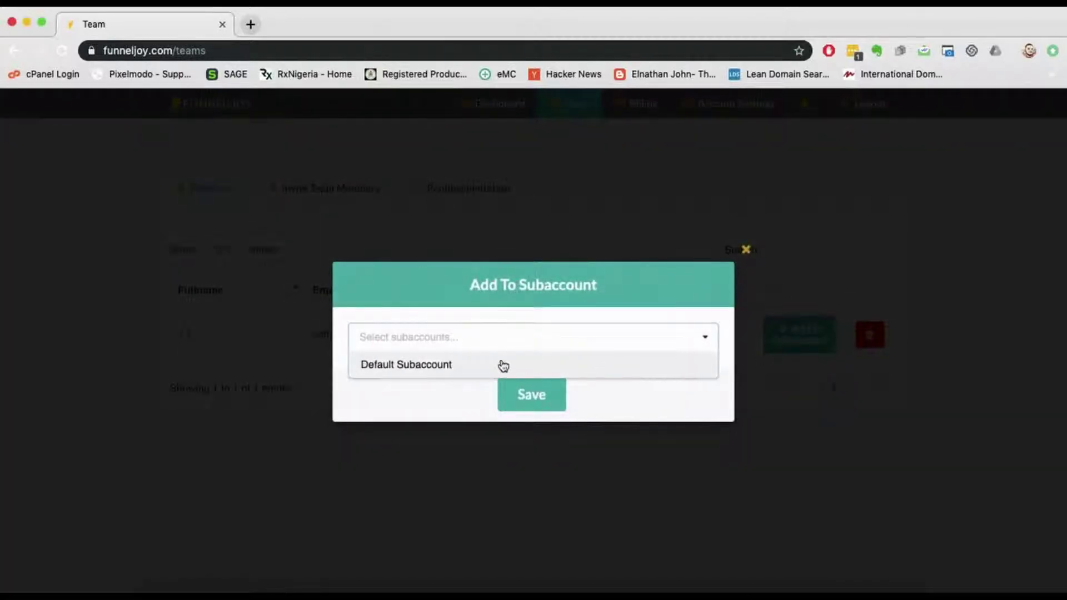
click(503, 365)
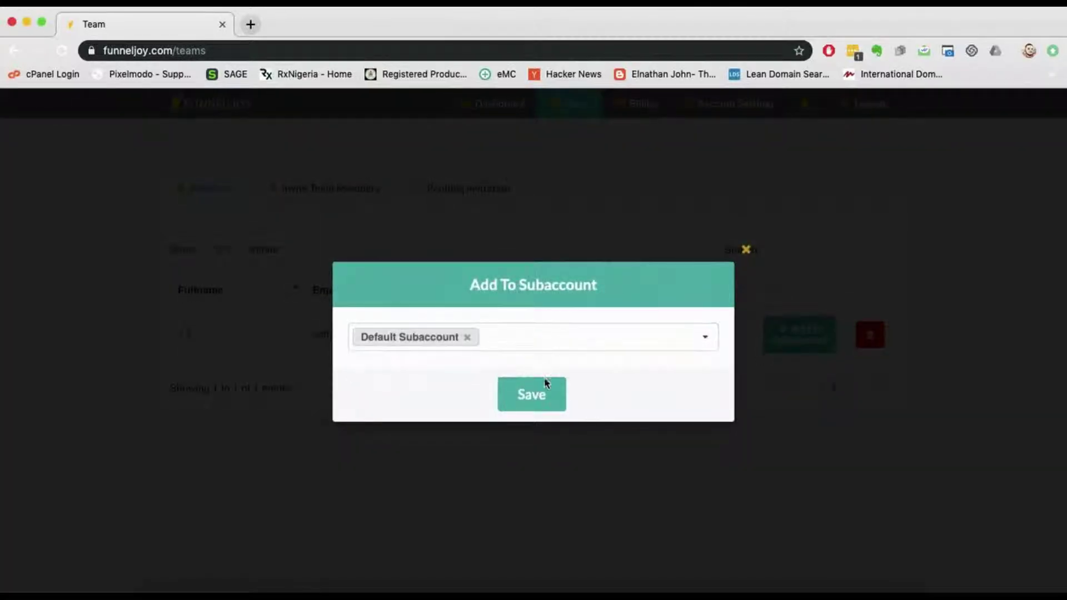
click(746, 251)
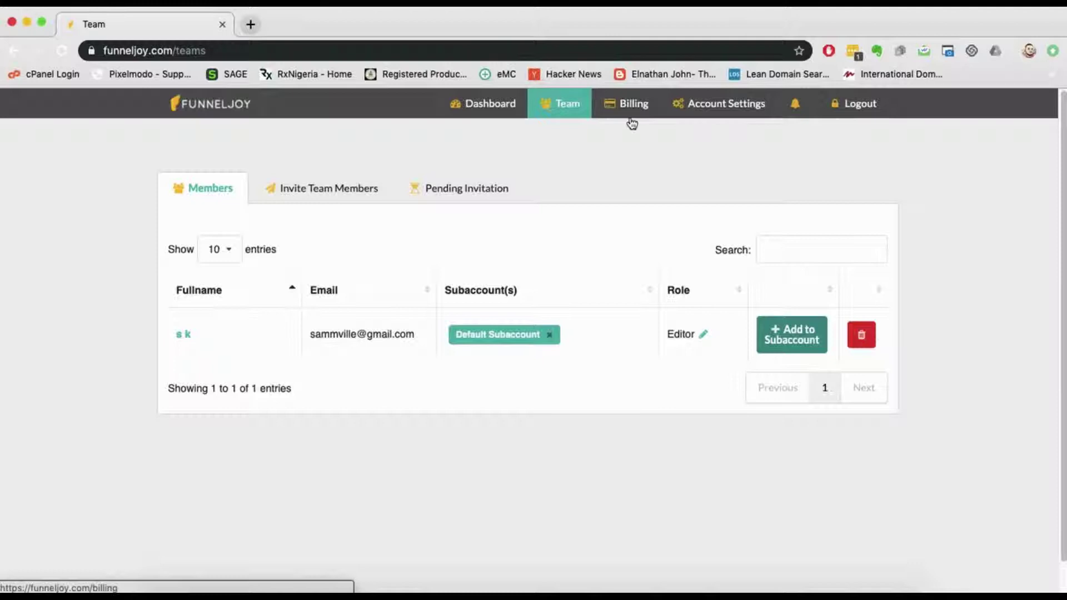
Step: Look over the Account Settings profile fields, go back to the dashboard and dismiss the Evernote popup
click(719, 105)
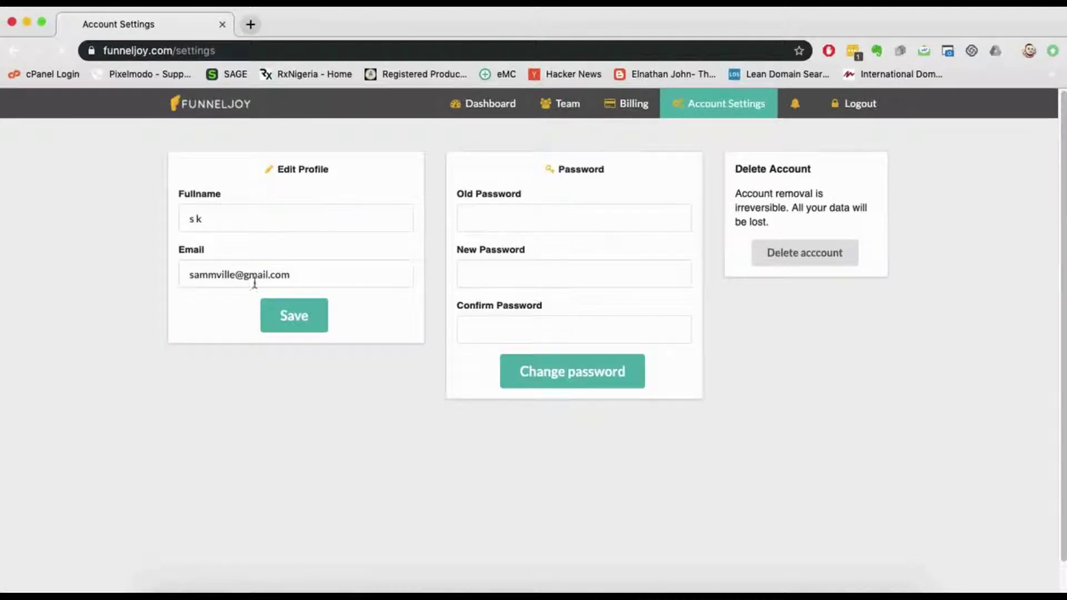
double_click(303, 273)
click(264, 224)
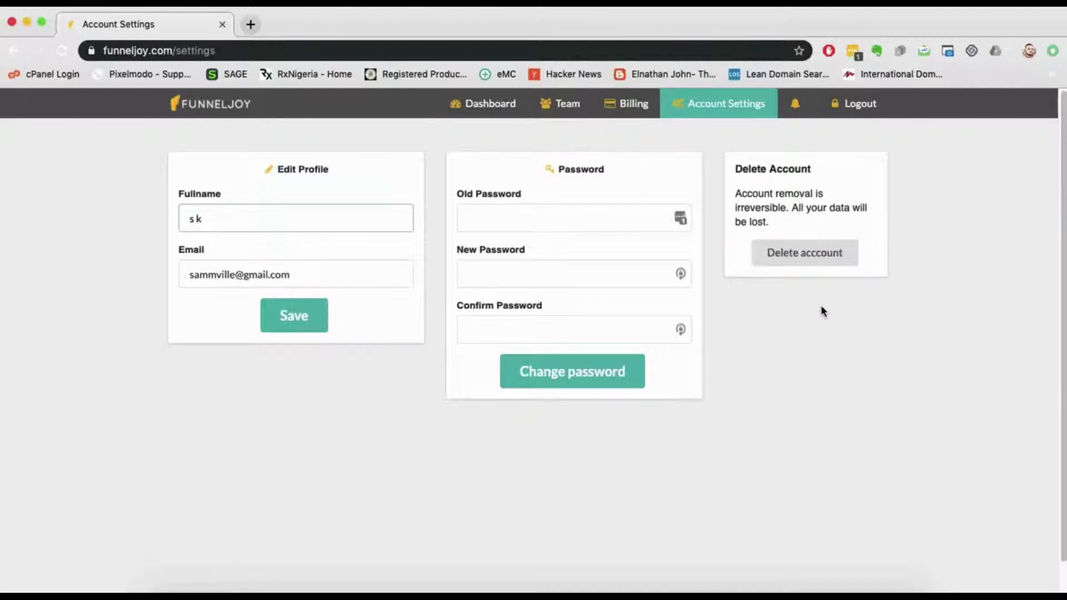
click(492, 108)
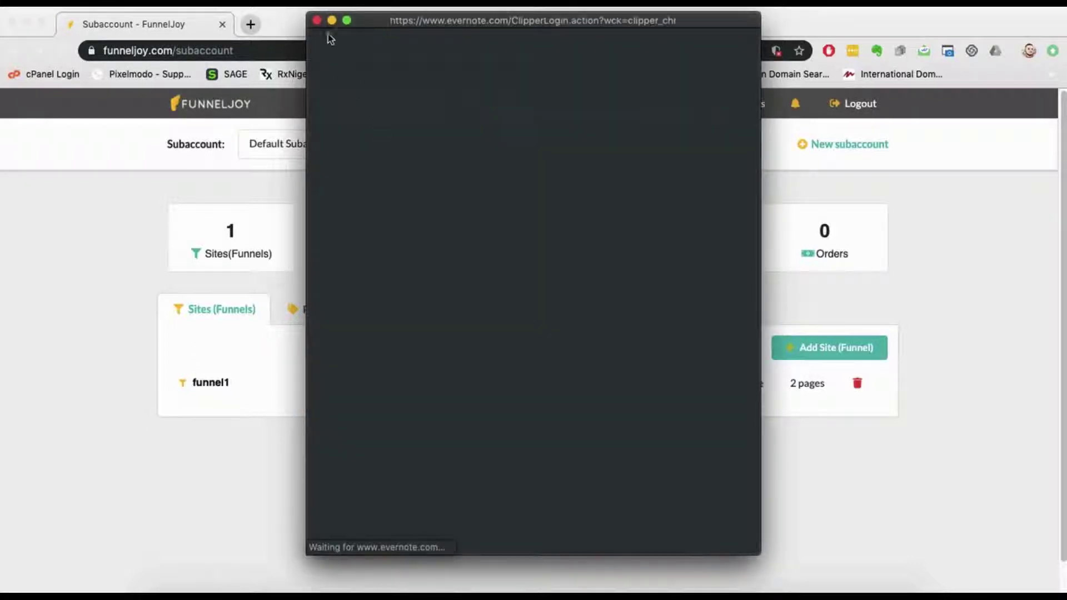
click(317, 20)
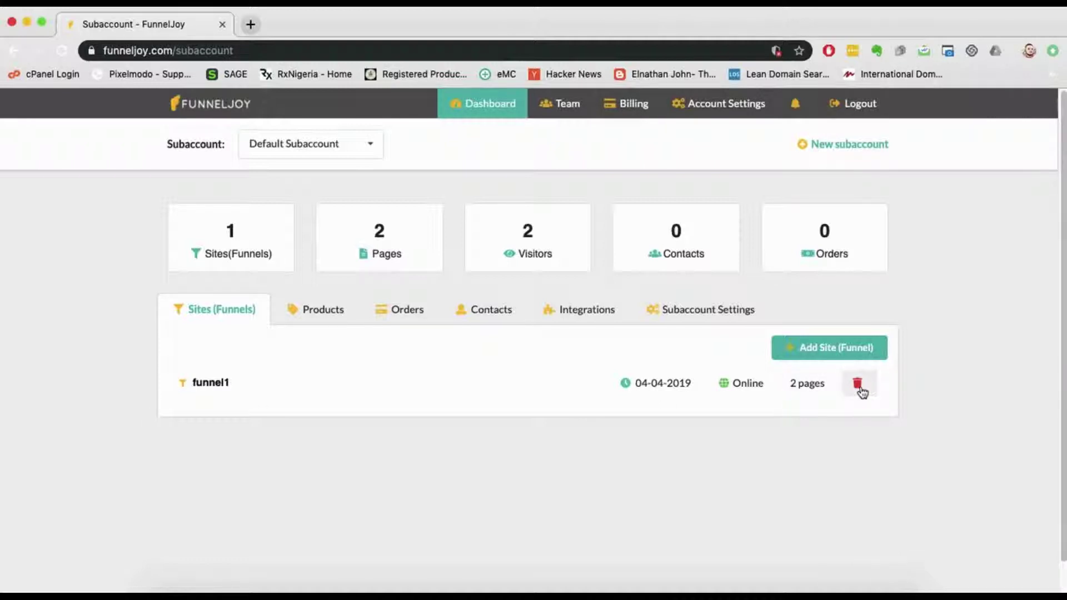
Step: Create a new funnel named funnel2
click(832, 345)
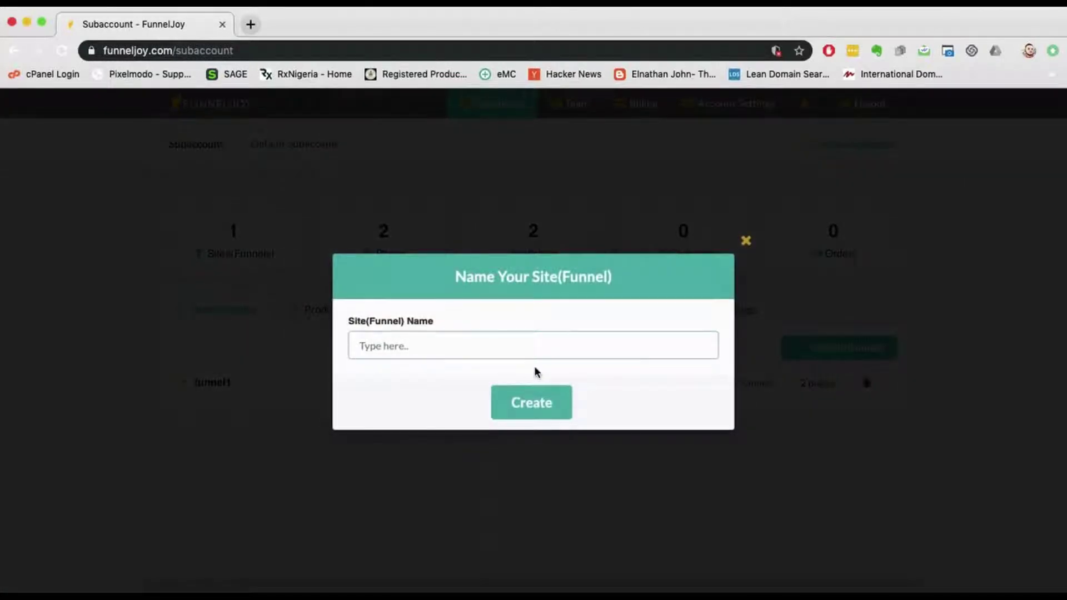
text(funnel2)
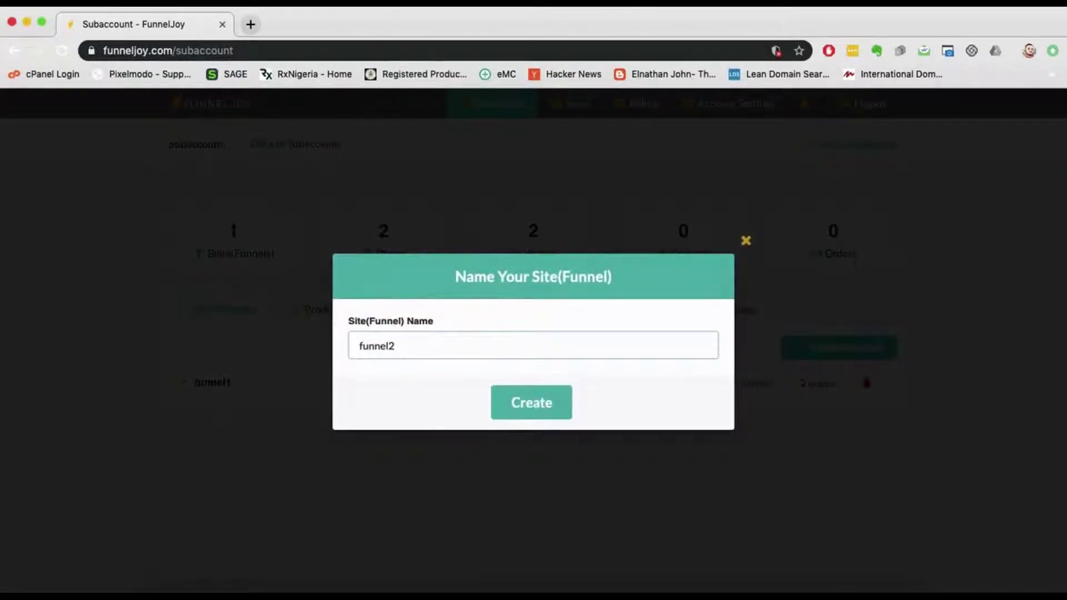
click(527, 403)
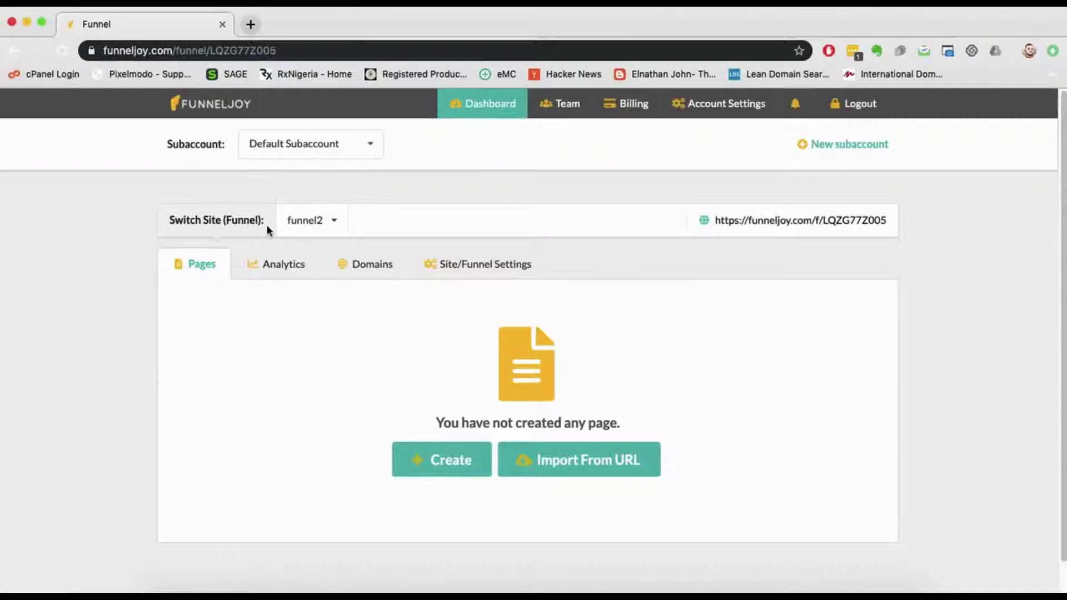
Step: Confirm funnel2 in the Switch Site list and view its empty Analytics table
click(335, 232)
click(335, 234)
click(329, 233)
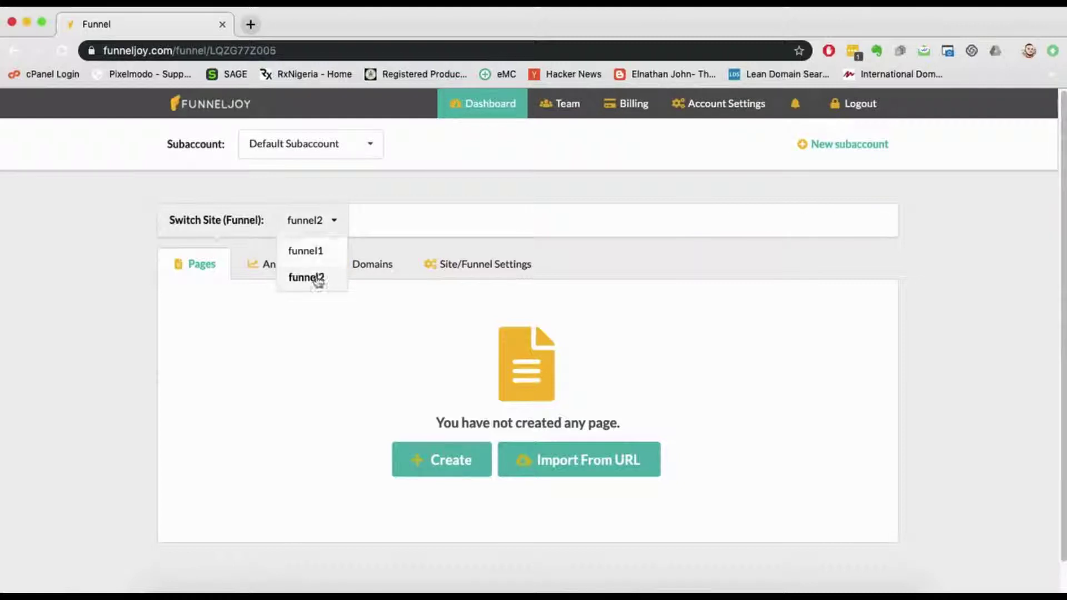
click(317, 325)
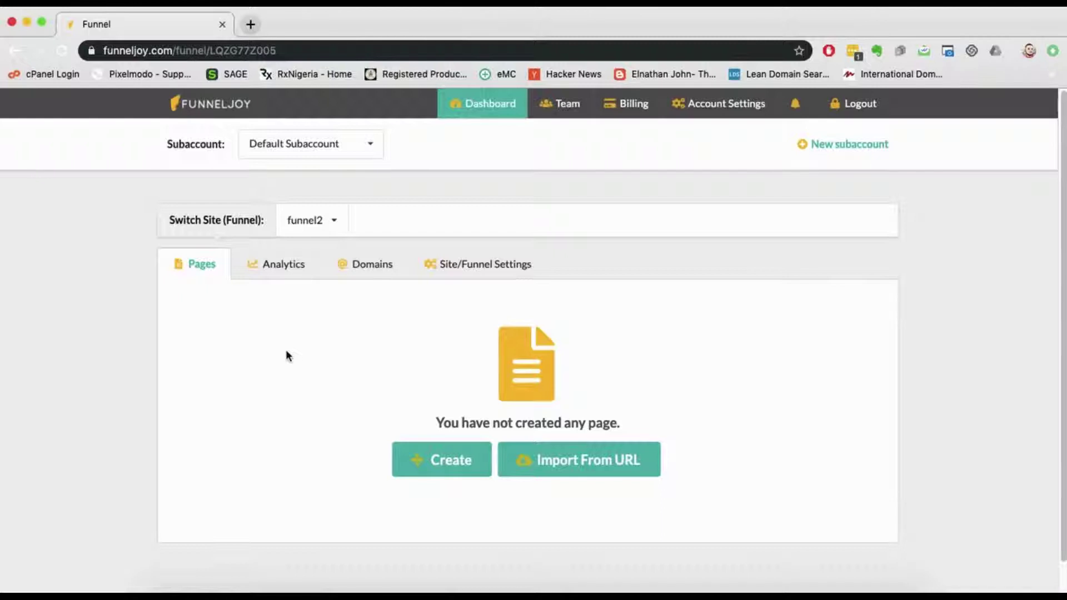
click(284, 264)
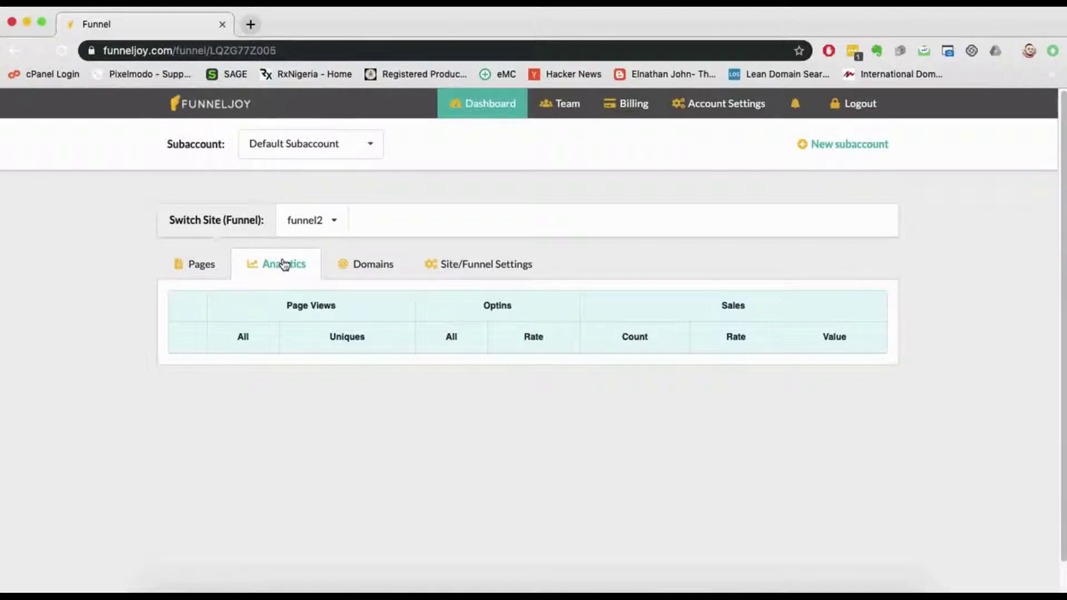
Step: Open funnel2's Domains settings and look over the subdomain options
click(342, 266)
scroll(240, 304, down, 1)
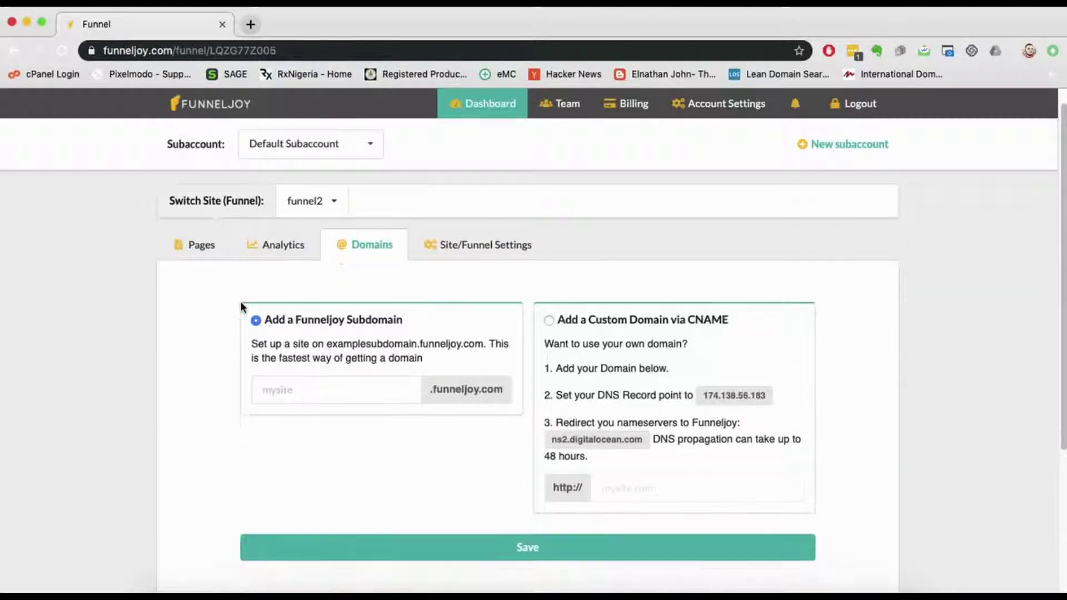
scroll(241, 301, down, 2)
scroll(239, 299, up, 3)
scroll(239, 299, down, 3)
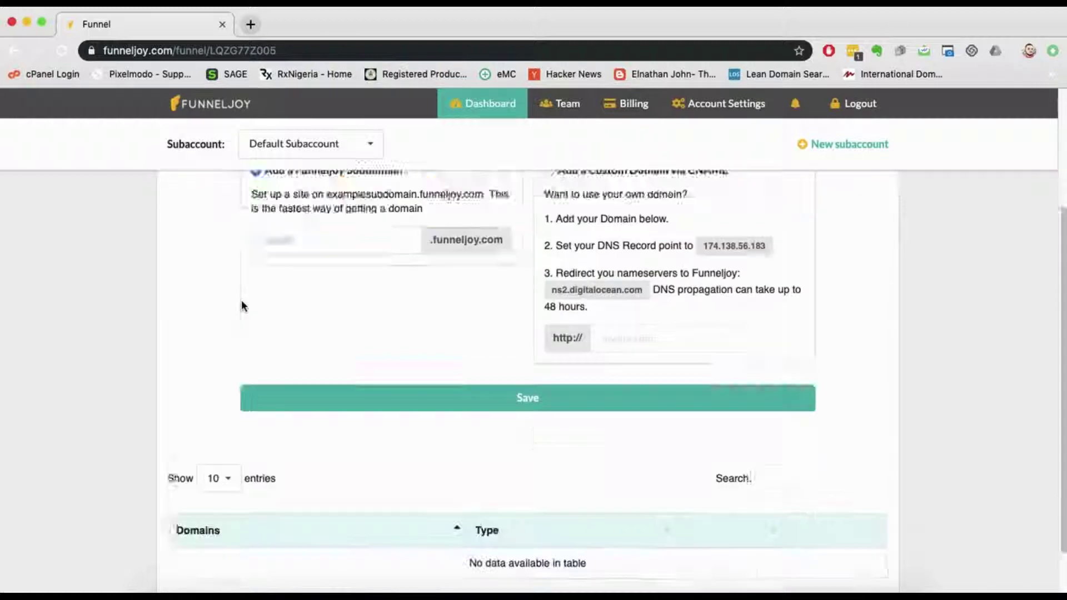
scroll(241, 300, up, 5)
scroll(244, 301, down, 1)
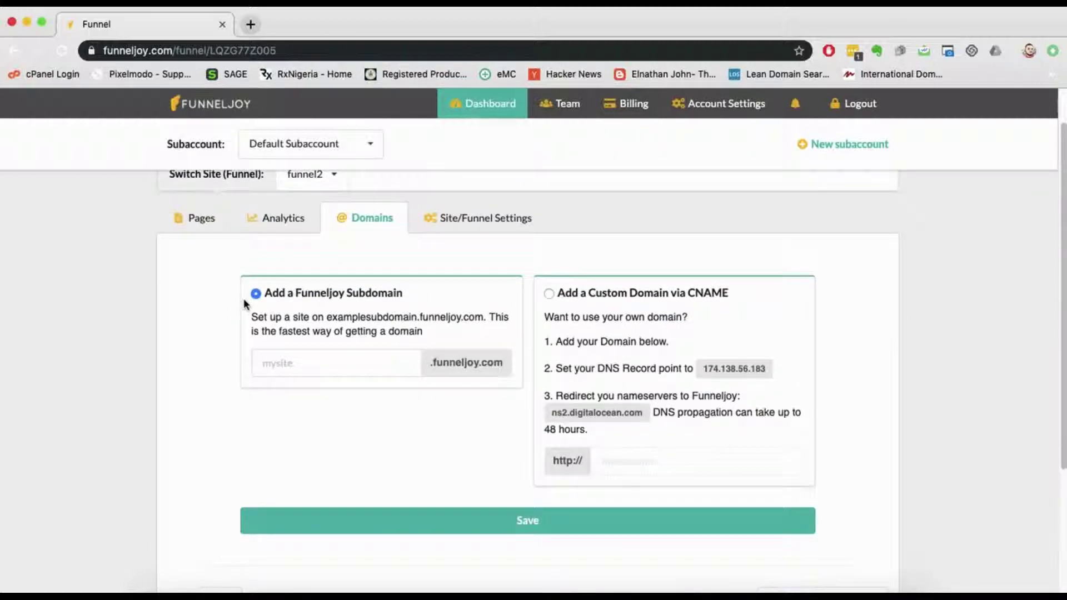
scroll(244, 303, up, 2)
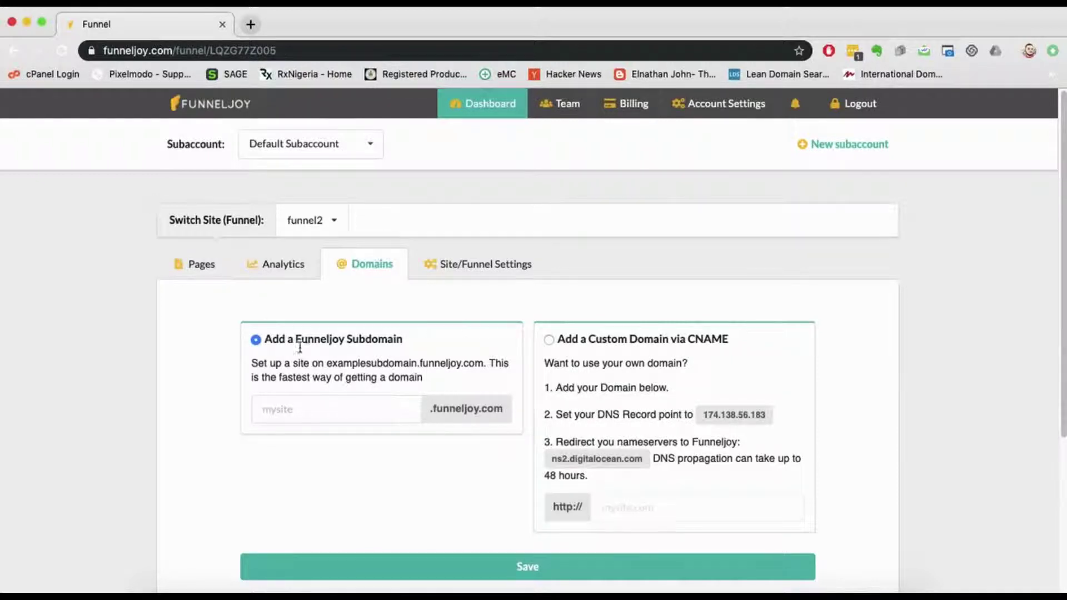
click(315, 412)
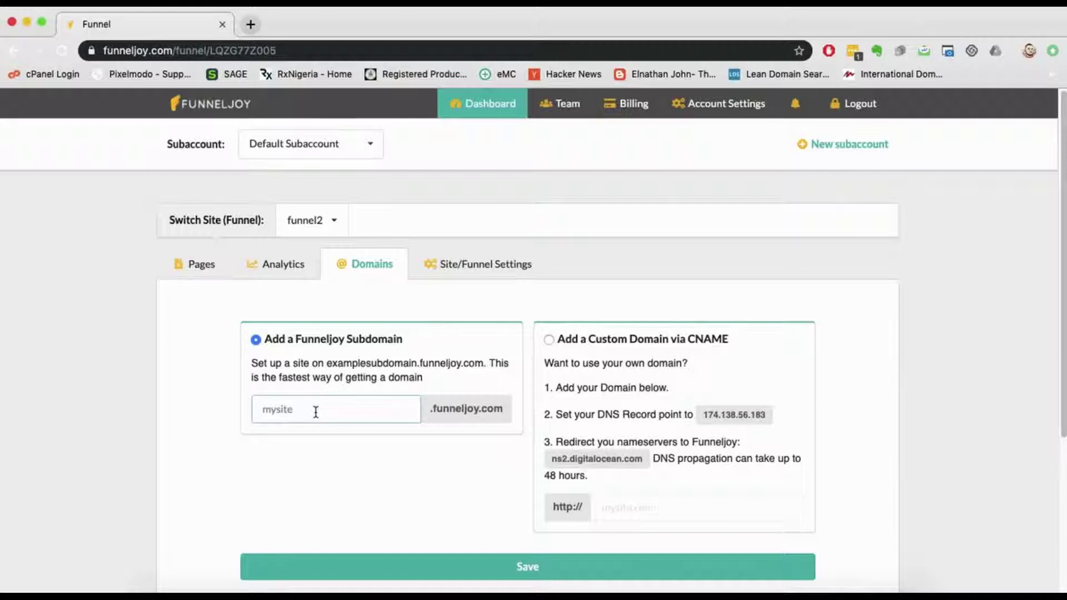
scroll(316, 412, down, 2)
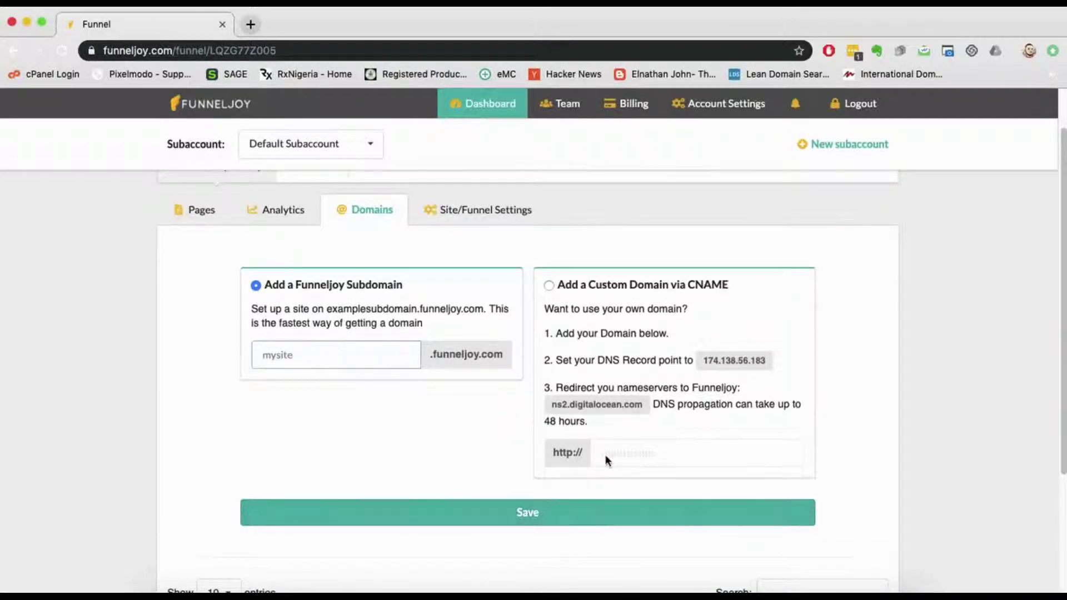
click(554, 285)
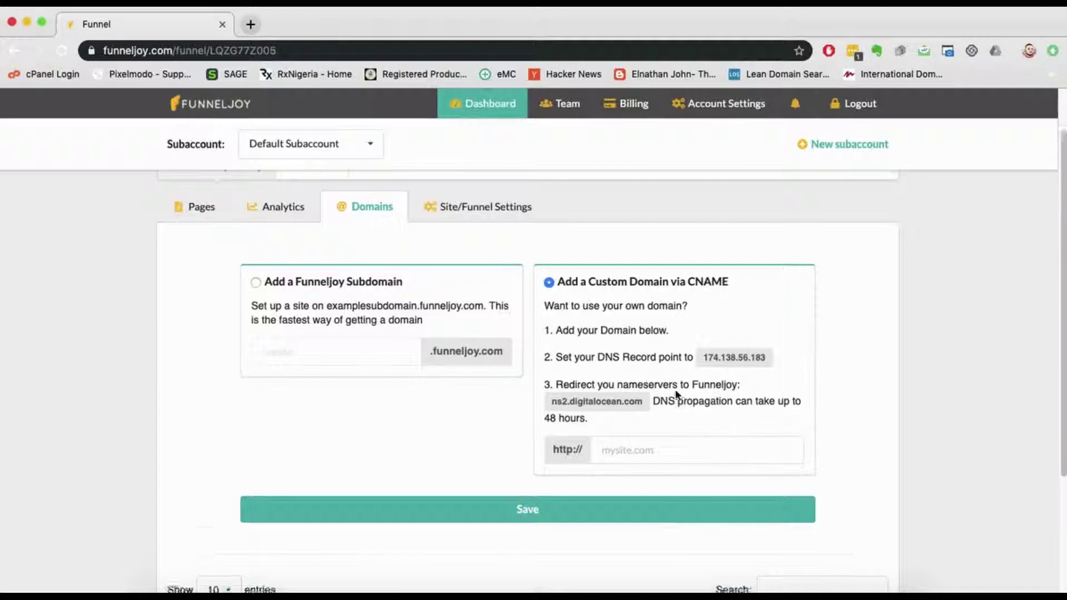
scroll(679, 398, down, 2)
click(628, 402)
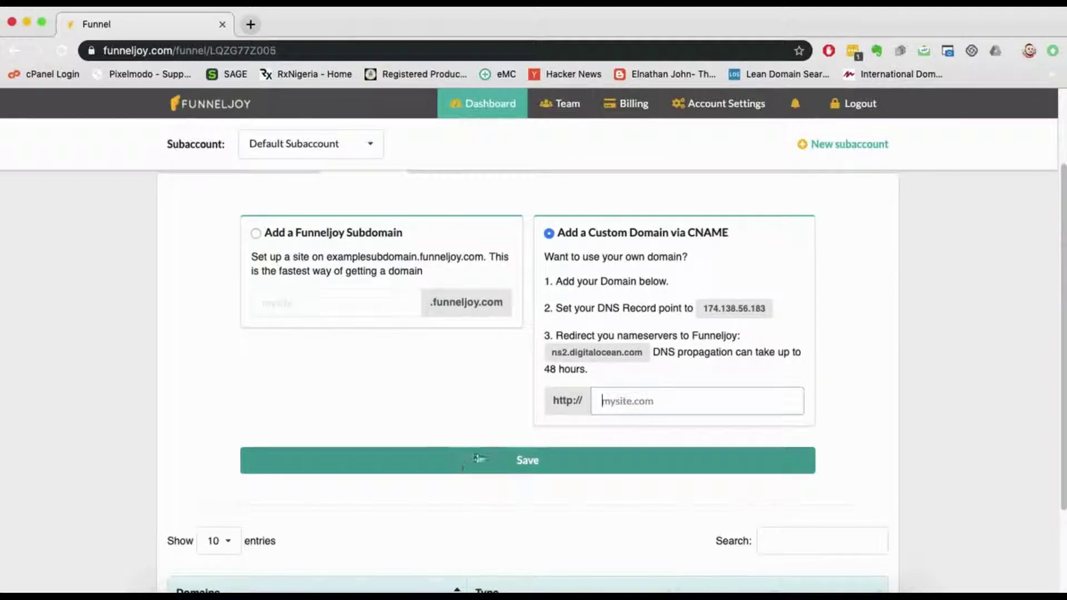
scroll(452, 398, down, 2)
scroll(452, 405, up, 5)
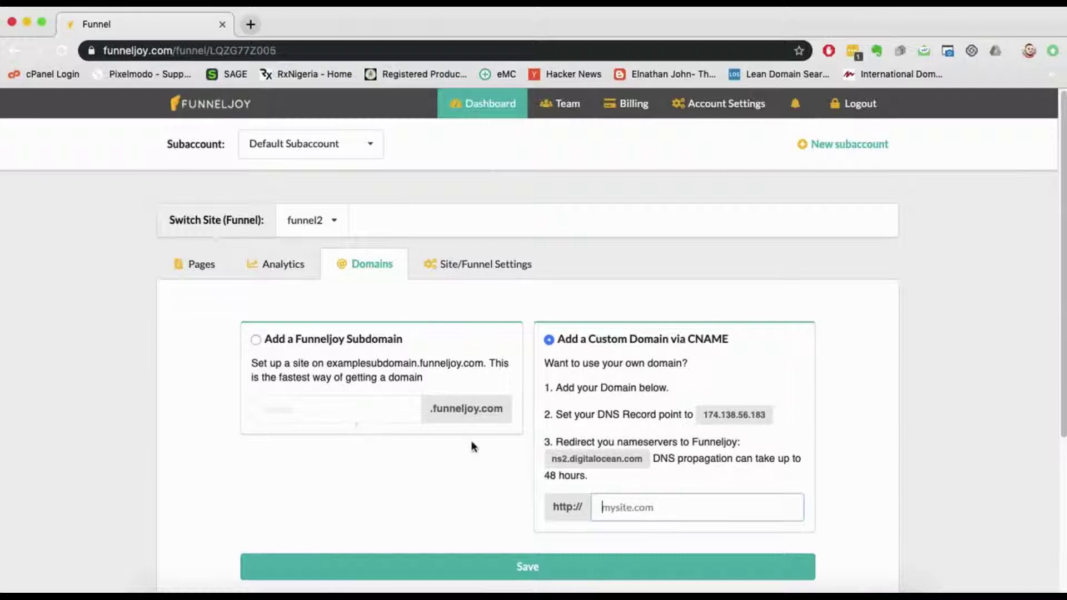
text(www.funnel2.com)
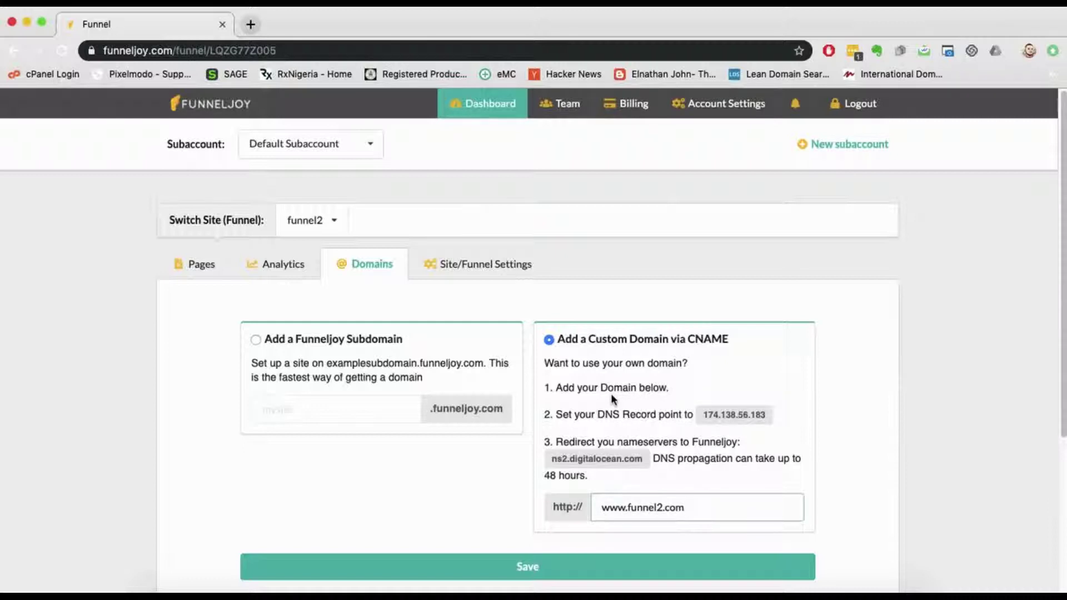
click(477, 264)
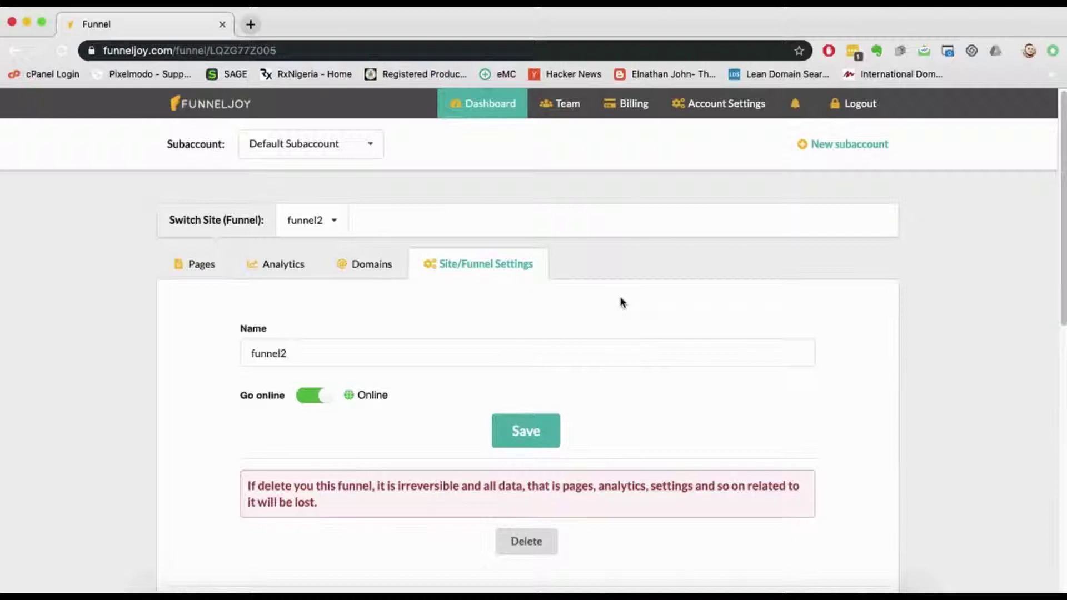
scroll(622, 302, down, 3)
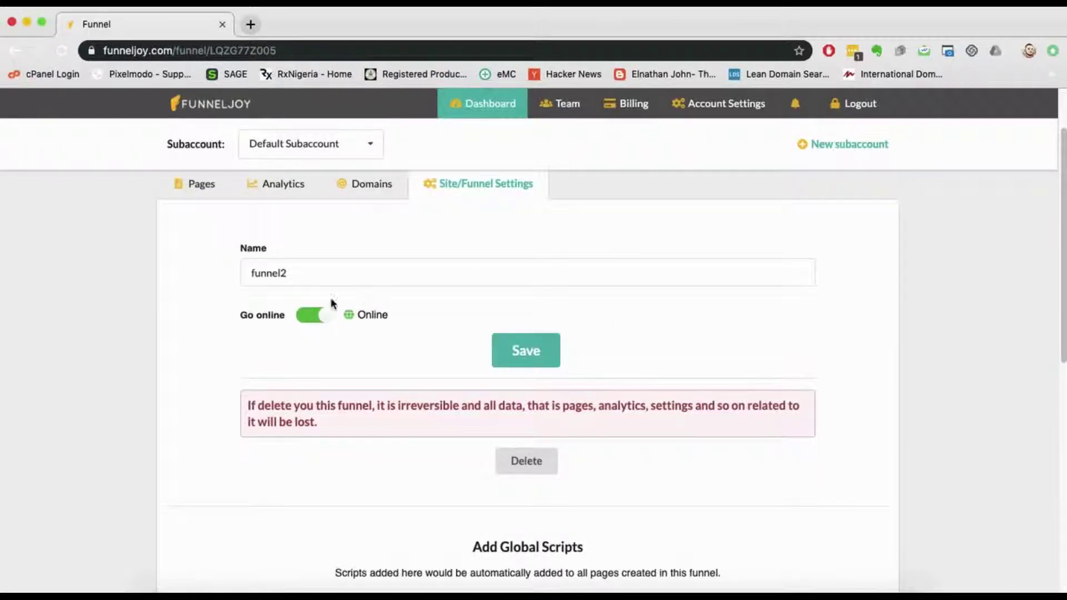
click(287, 273)
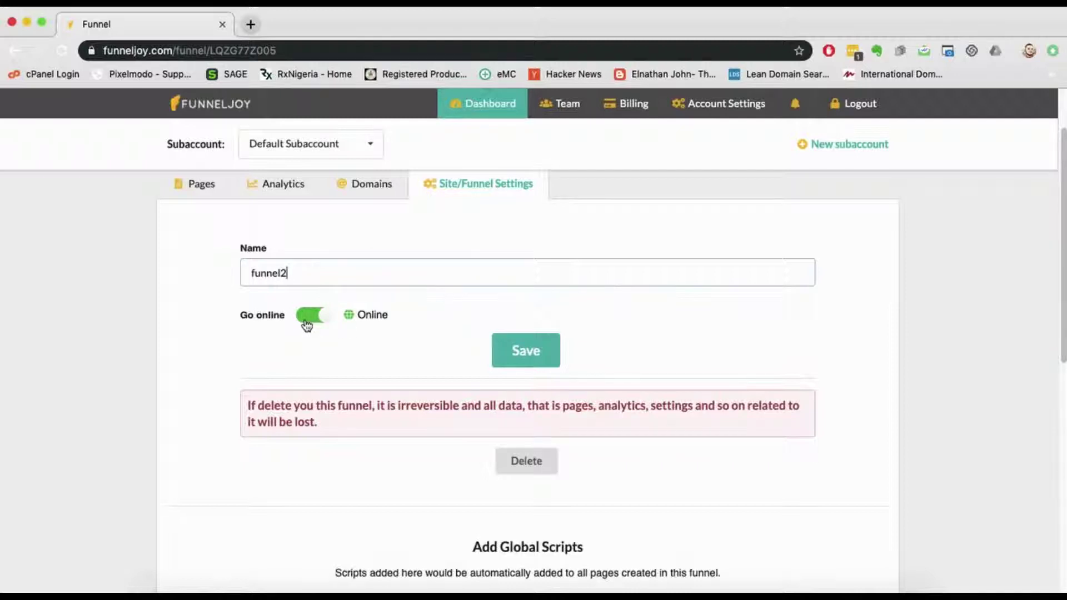
scroll(484, 321, down, 5)
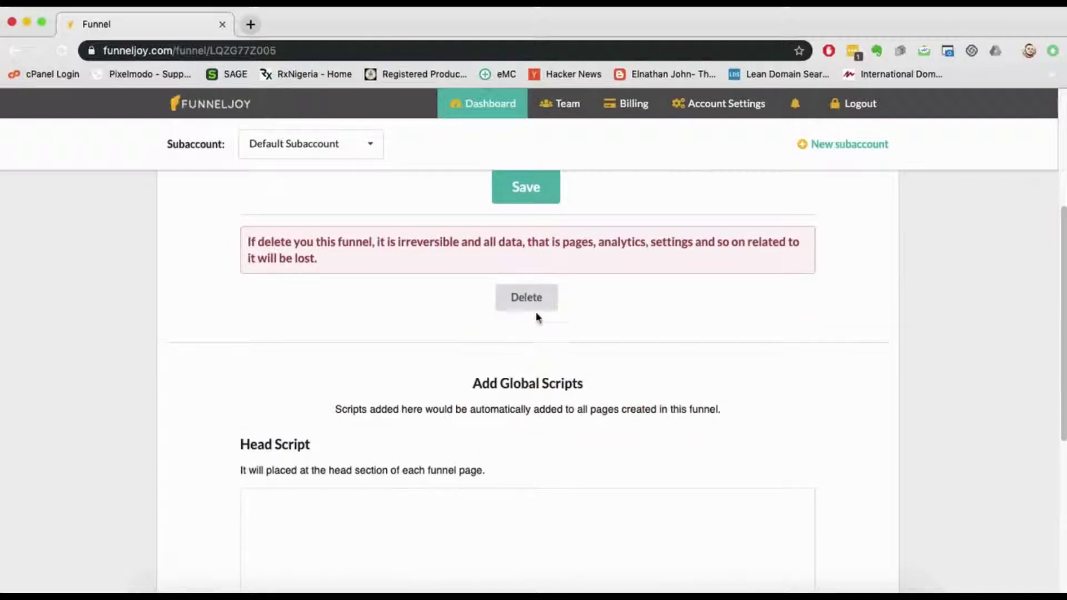
scroll(578, 389, down, 5)
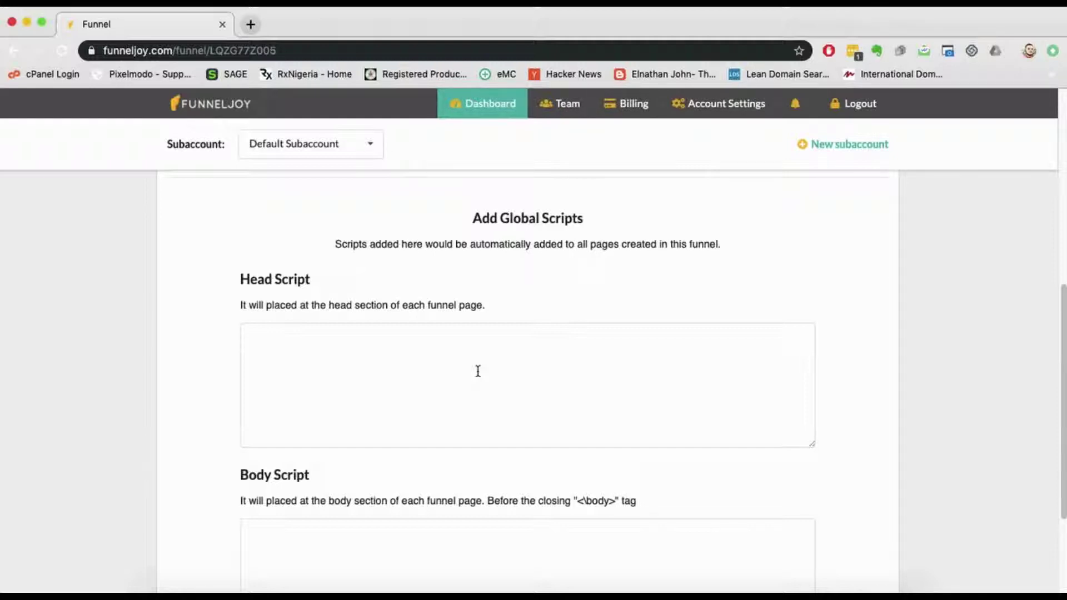
click(462, 352)
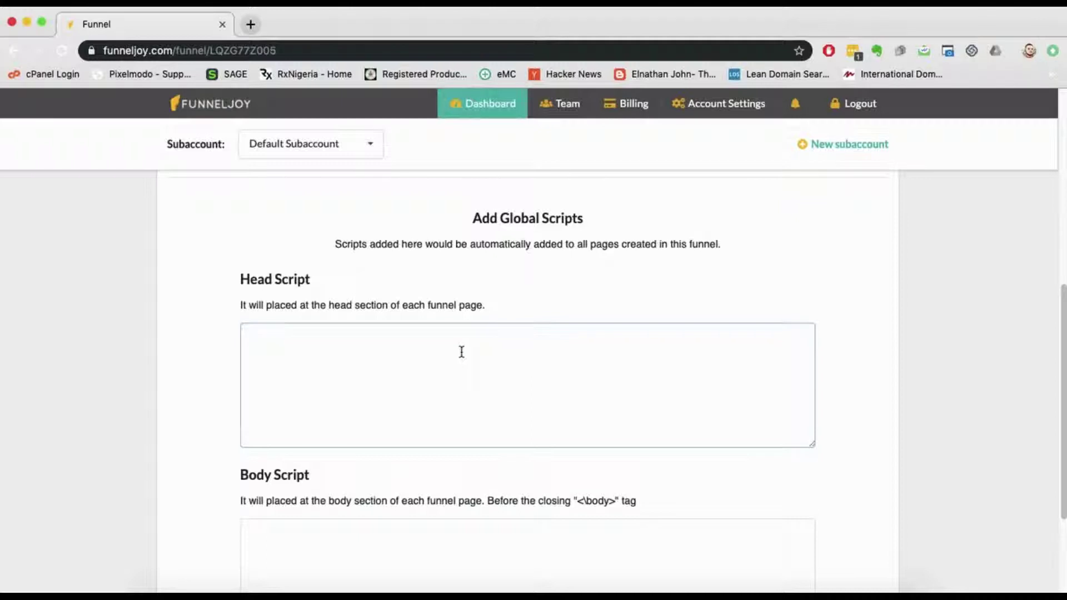
scroll(476, 340, down, 1)
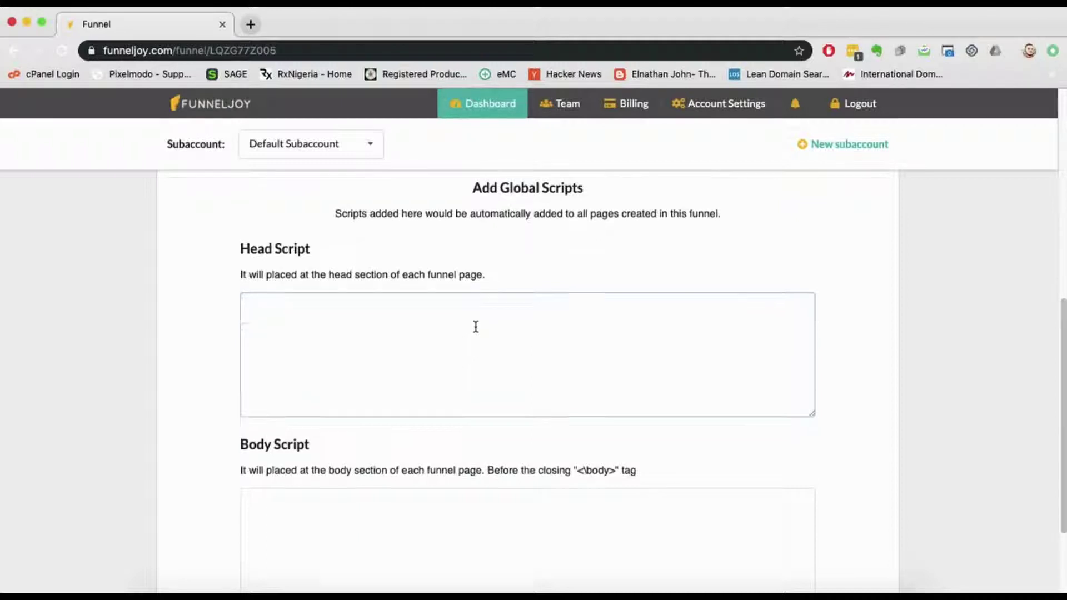
scroll(475, 327, up, 10)
Step: Add a Free Form page named page1 from funnel2's Pages list
click(202, 266)
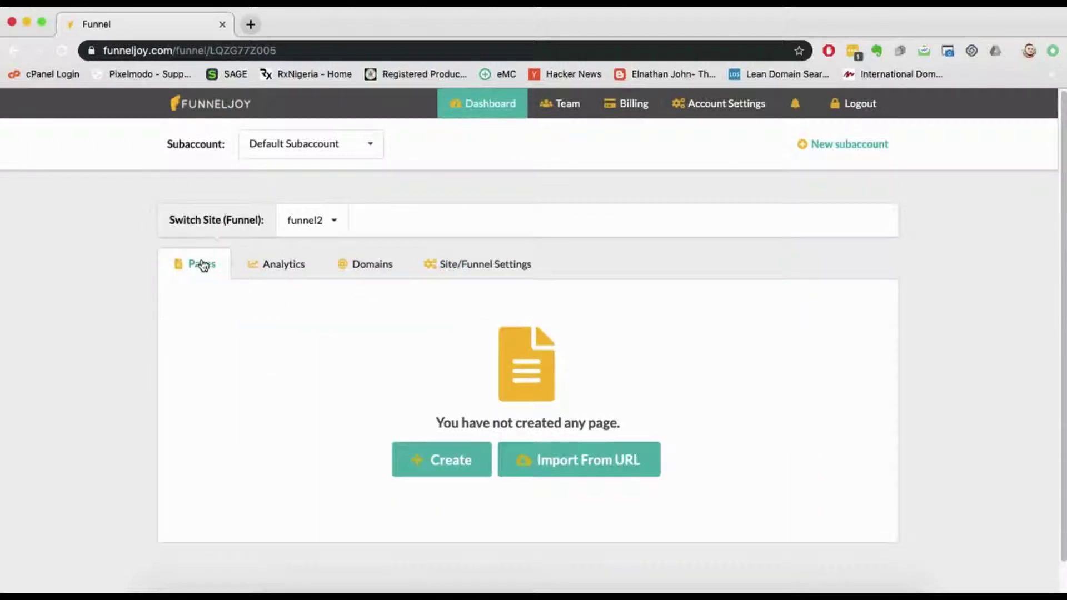
click(473, 468)
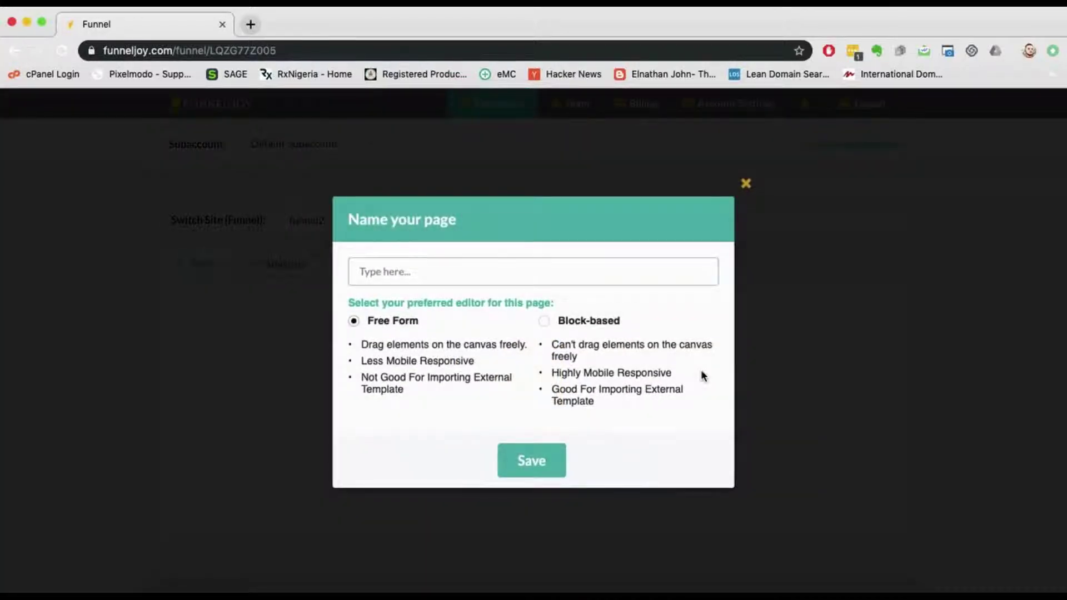
text(page)
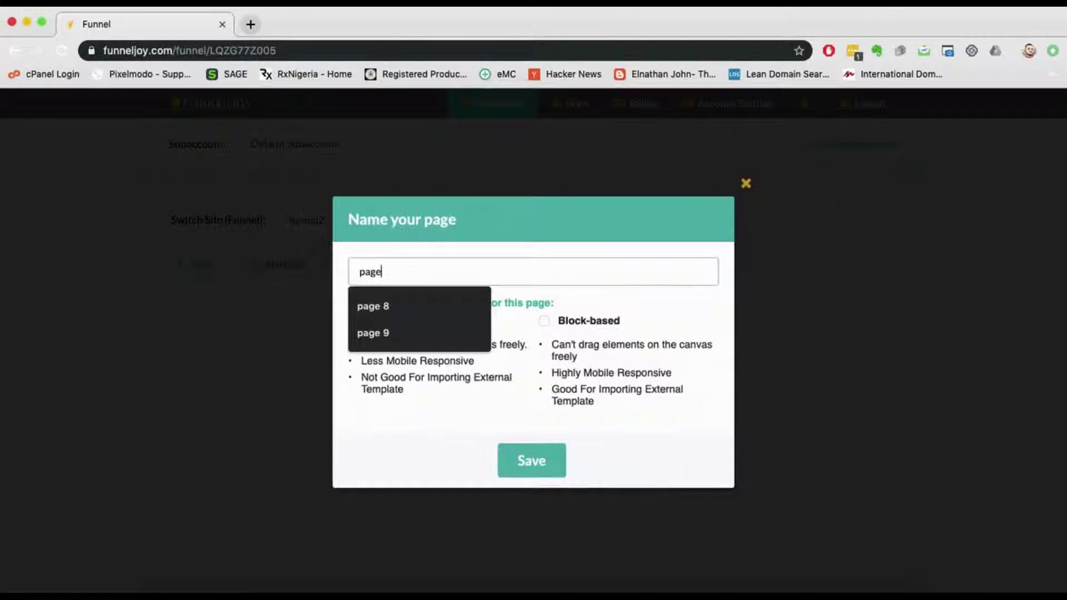
text(1)
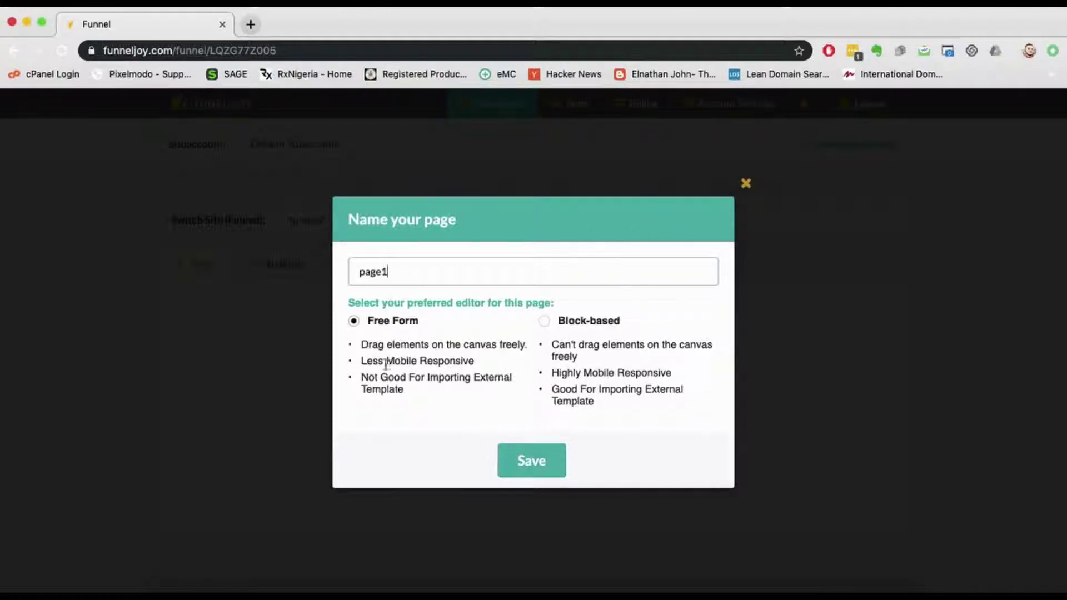
click(354, 323)
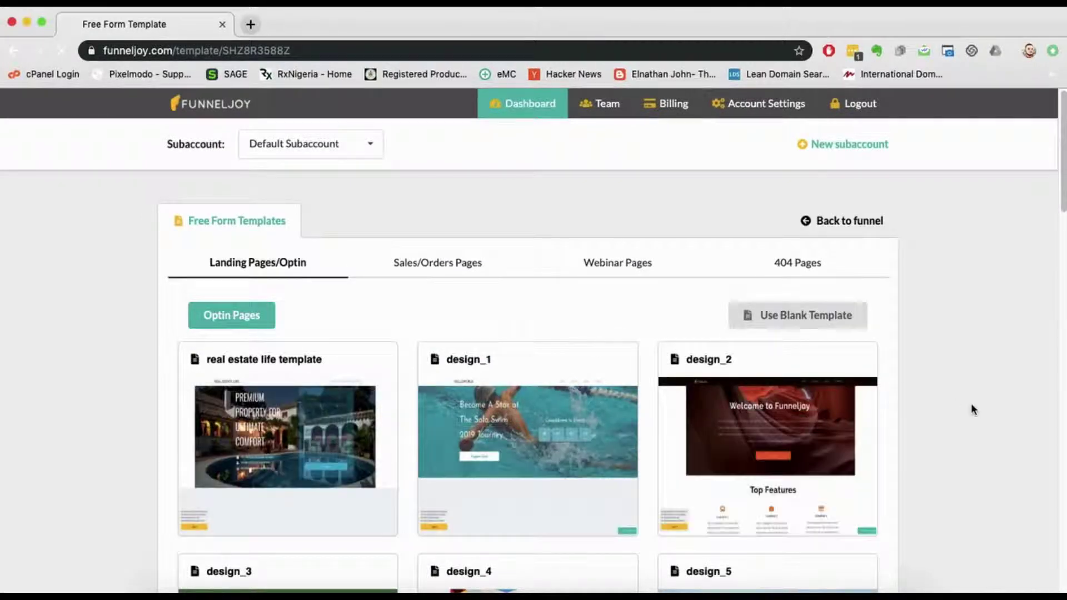
scroll(972, 403, down, 5)
scroll(972, 404, down, 15)
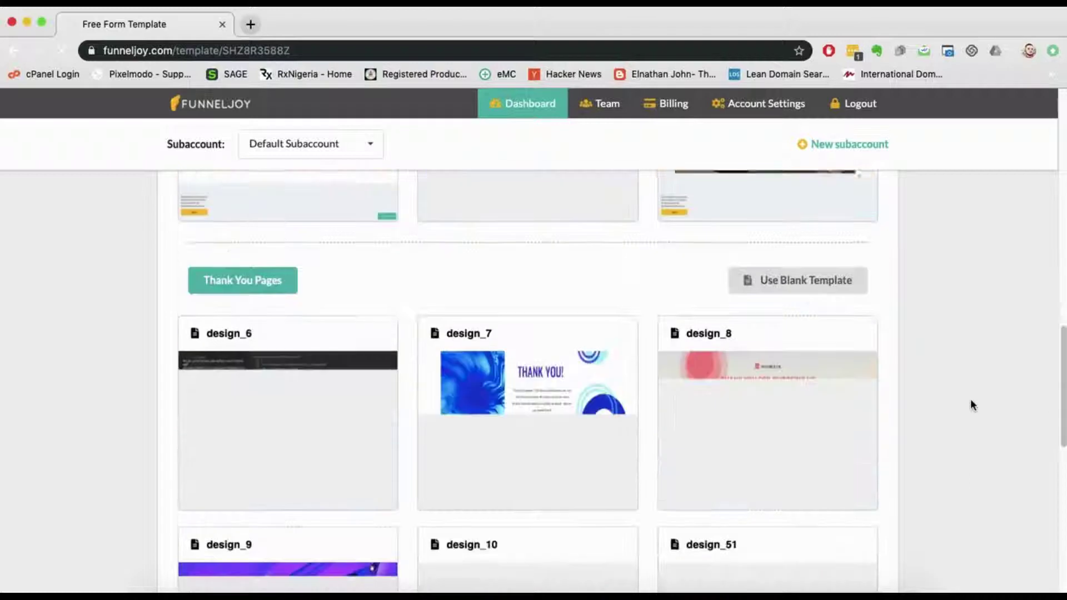
scroll(973, 404, up, 6)
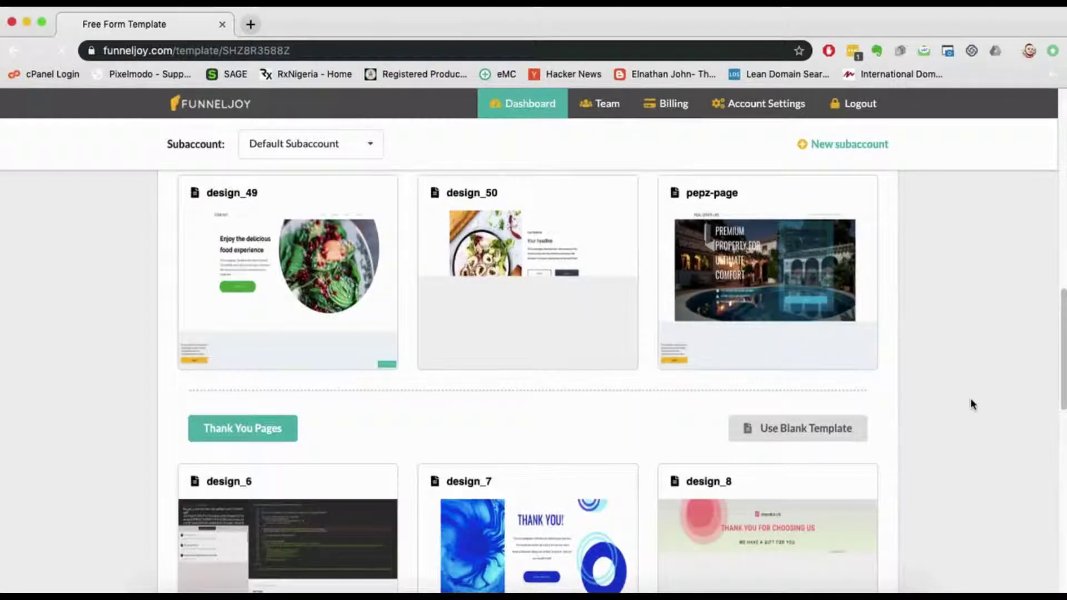
scroll(970, 403, down, 10)
scroll(967, 396, up, 16)
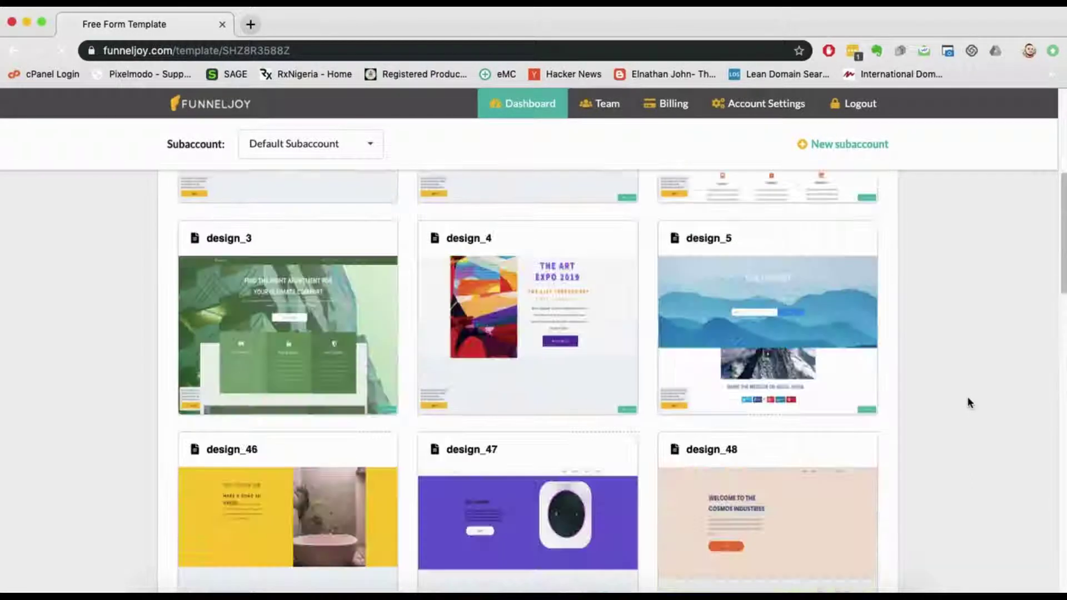
scroll(969, 398, up, 5)
scroll(970, 405, down, 3)
scroll(972, 406, up, 3)
scroll(972, 405, down, 3)
scroll(971, 402, up, 3)
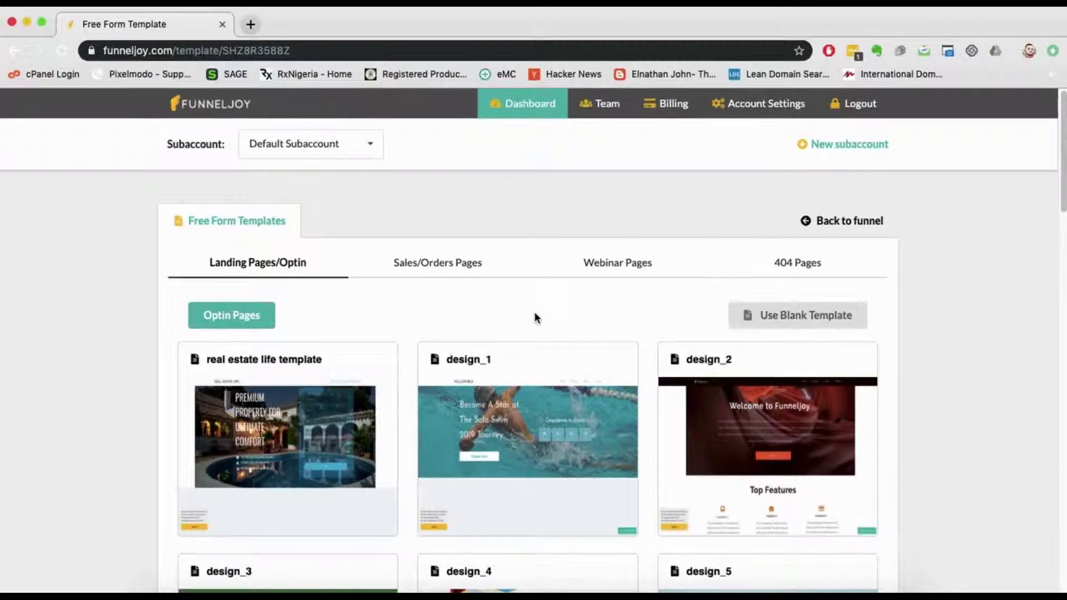
click(432, 266)
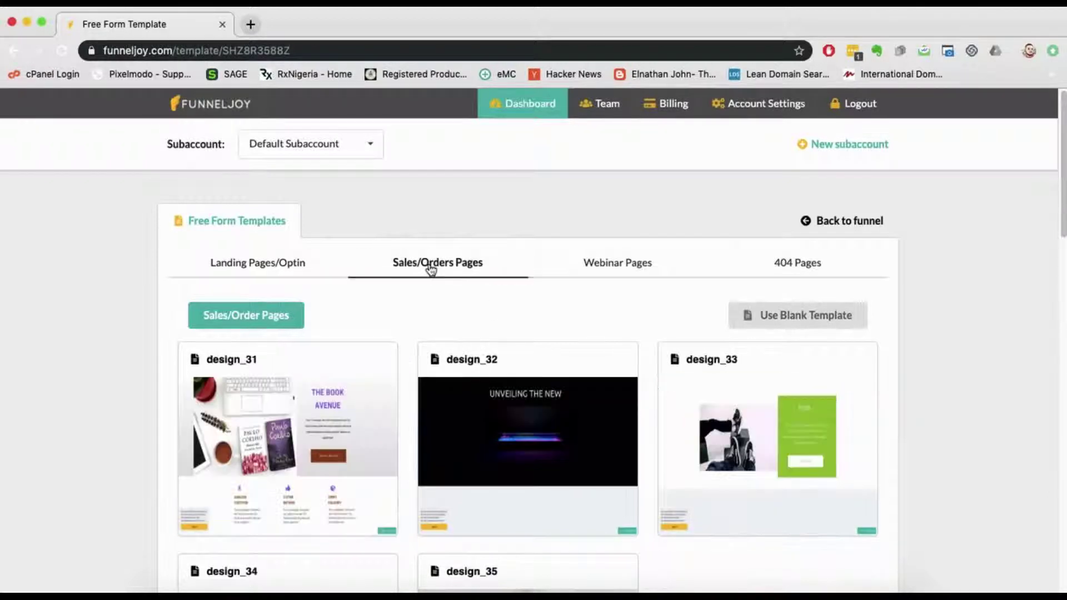
scroll(489, 305, down, 7)
scroll(598, 332, up, 1)
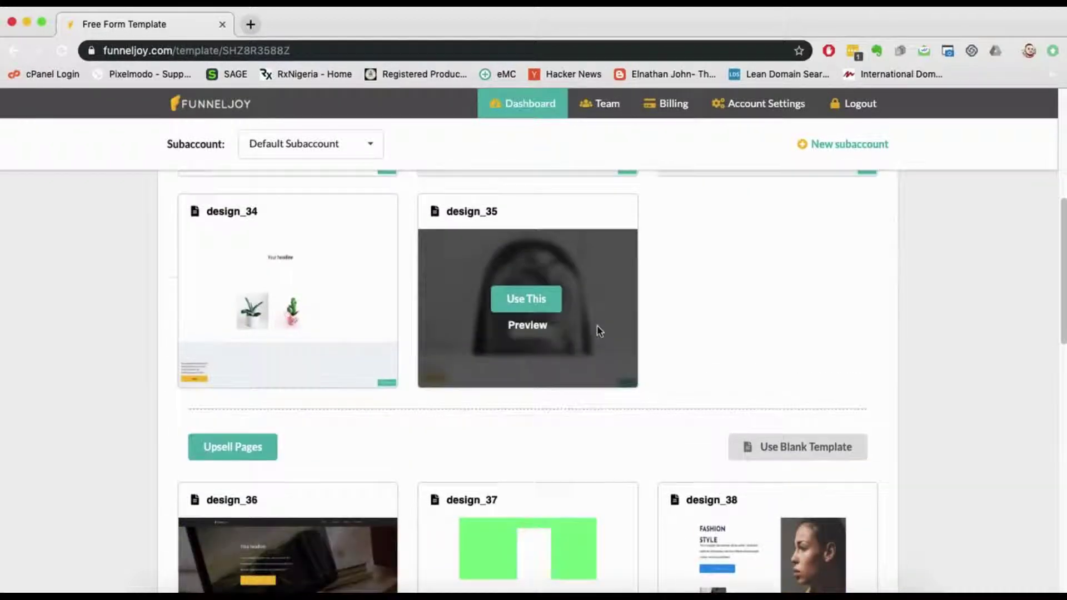
scroll(599, 332, up, 7)
click(618, 263)
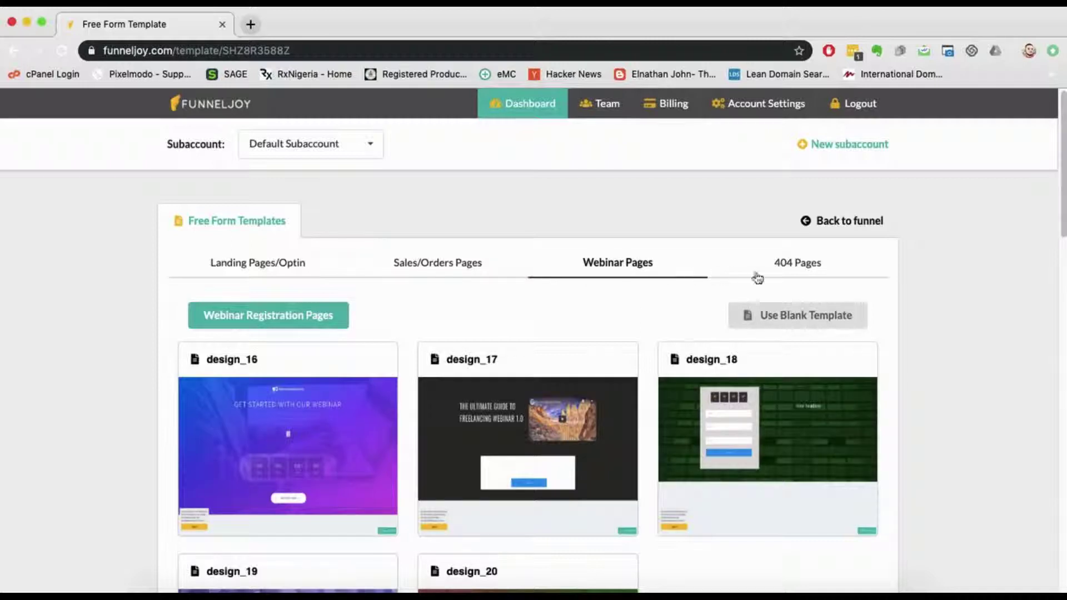
click(789, 273)
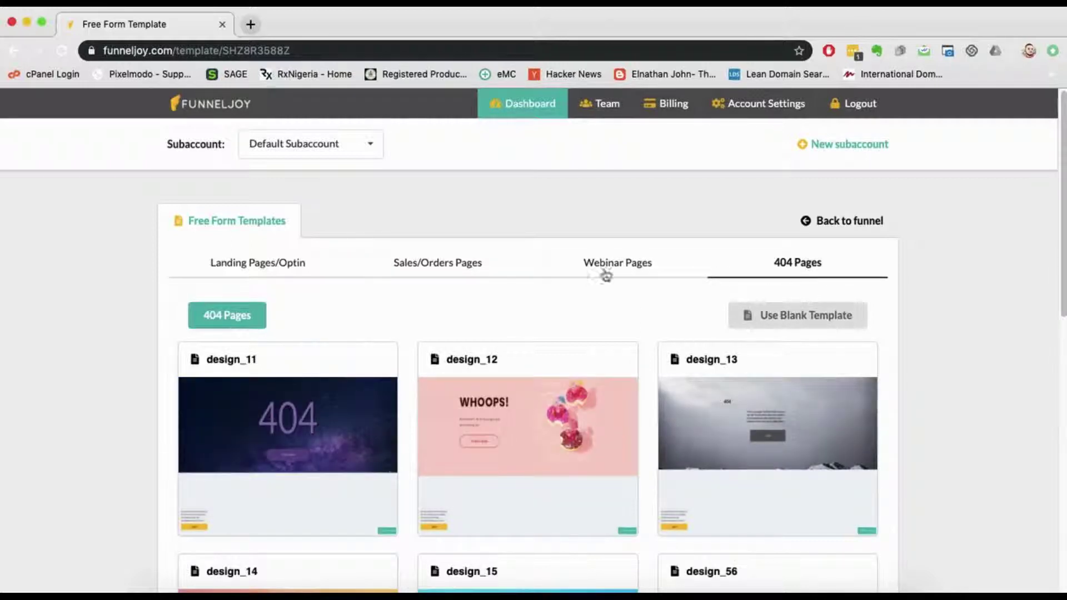
click(280, 265)
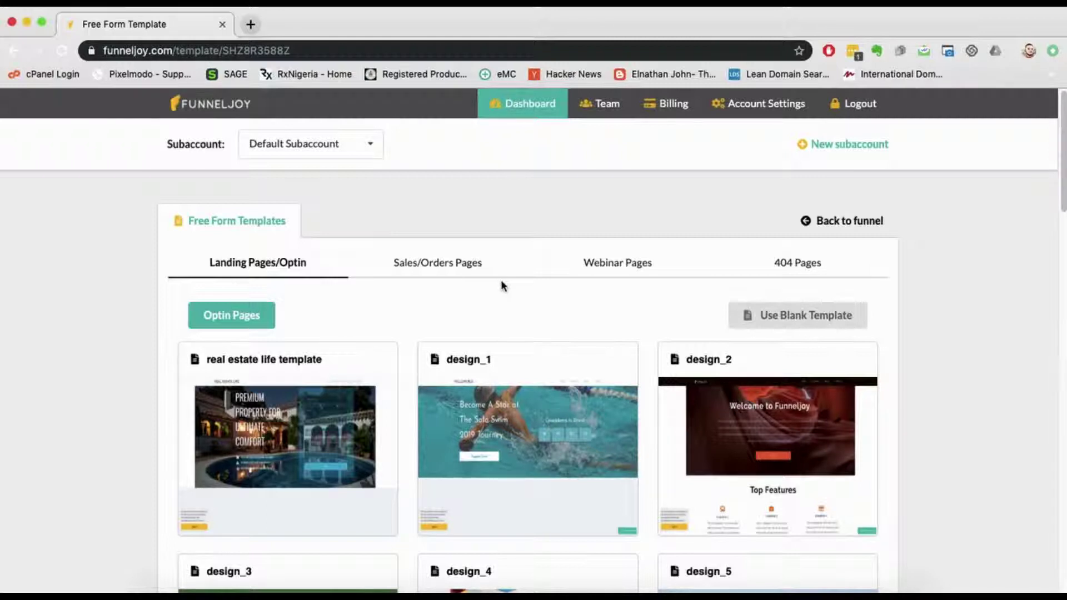
scroll(501, 286, down, 15)
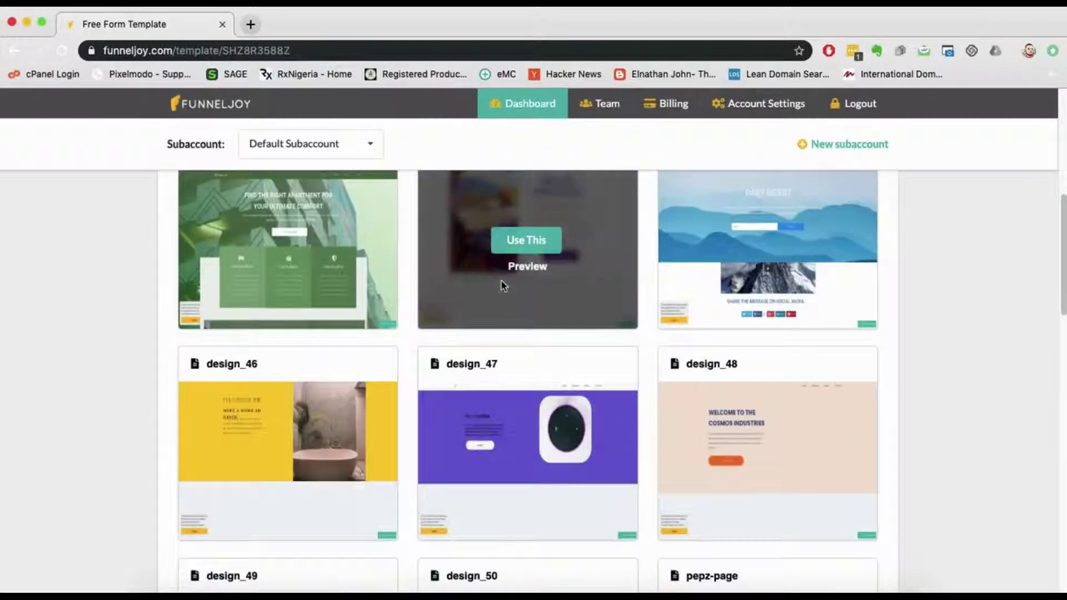
scroll(503, 285, up, 1)
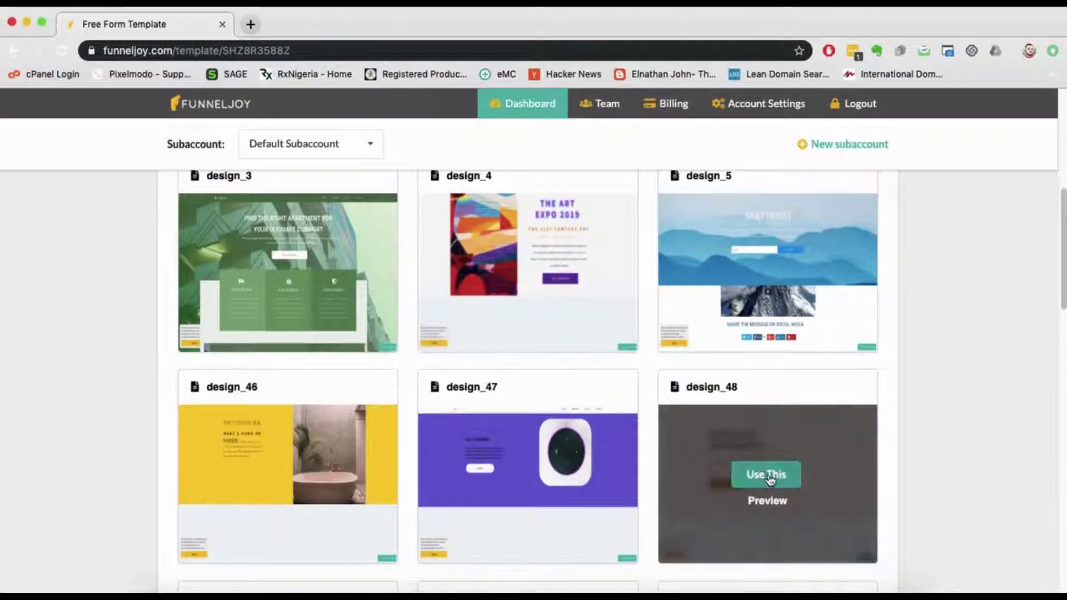
Step: Preview the design_48 Cosmos Industries template in a new tab, then go back to the gallery
click(768, 503)
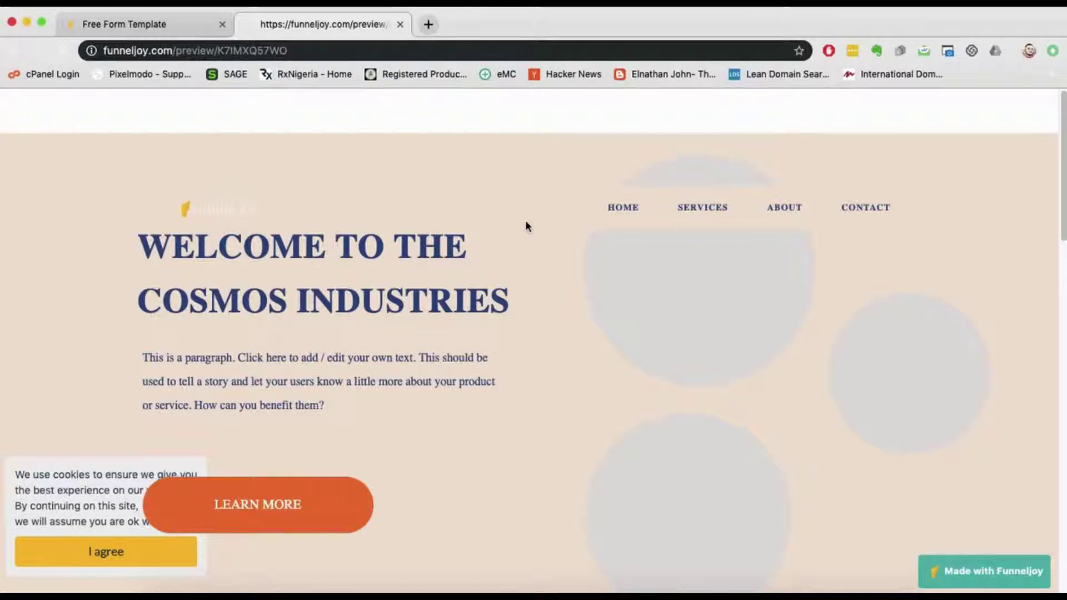
scroll(526, 213, down, 5)
scroll(529, 205, up, 5)
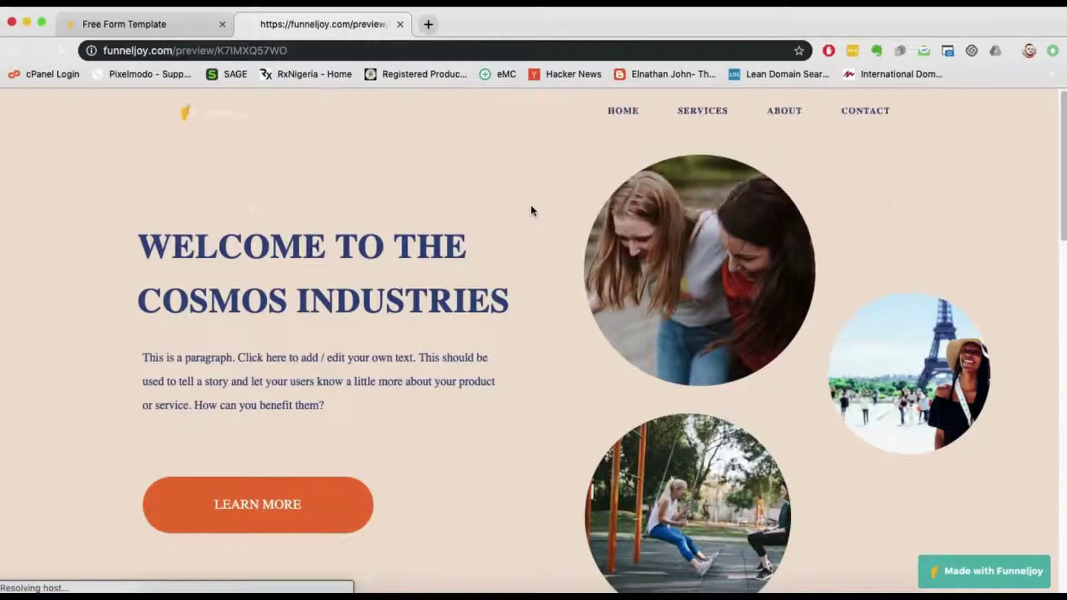
scroll(530, 204, down, 15)
scroll(530, 202, up, 12)
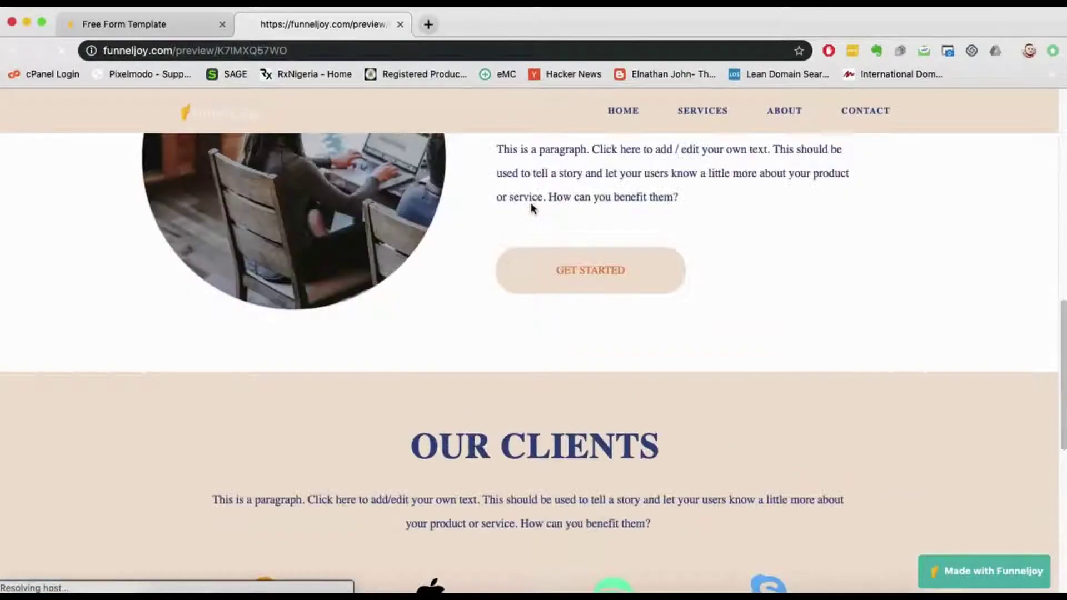
scroll(531, 200, down, 12)
scroll(532, 198, up, 10)
scroll(533, 201, up, 8)
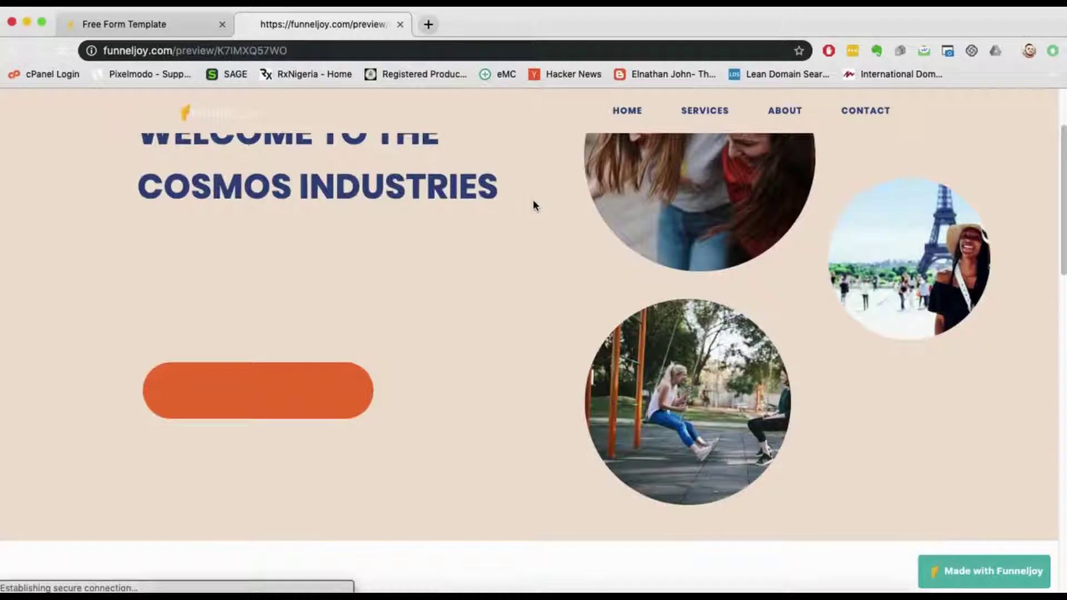
click(166, 25)
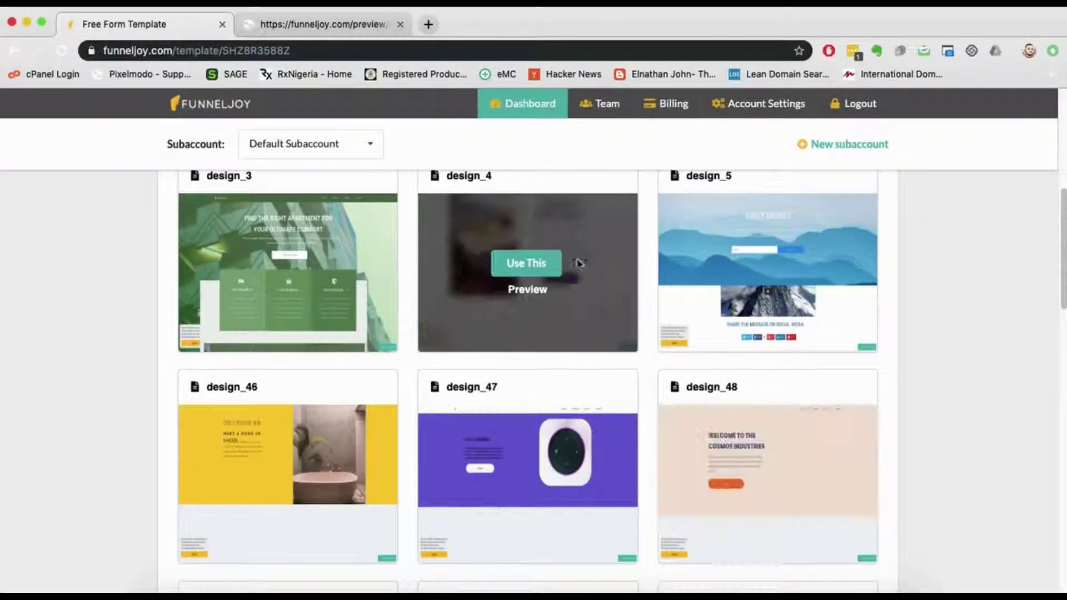
Step: Apply the design_48 Cosmos Industries template to page1 in the editor
click(768, 475)
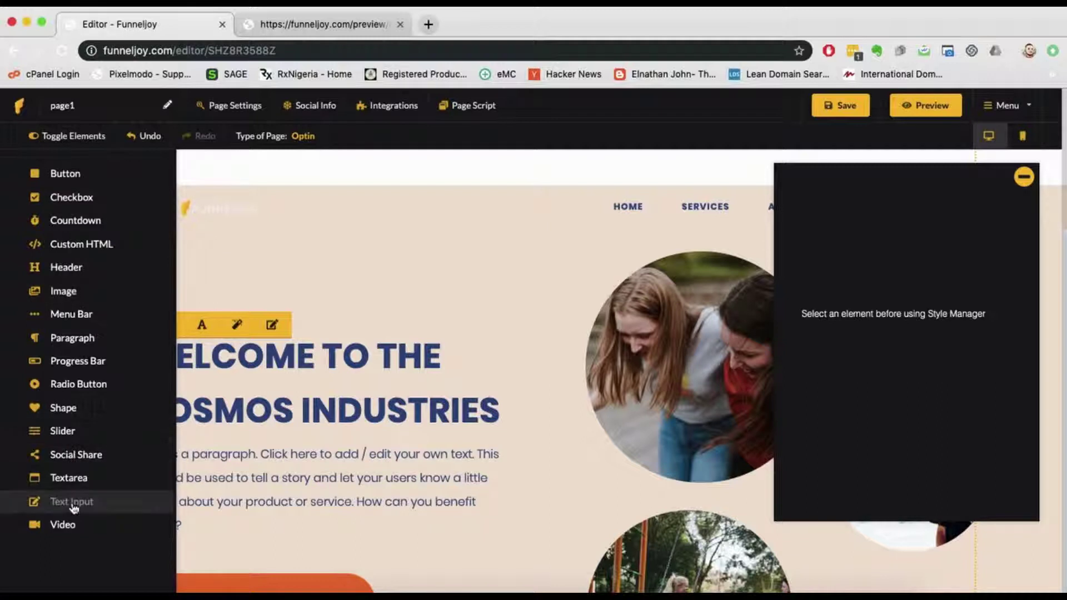
Step: Toggle the page elements list and reopen both the elements sidebar and Style Manager panel
click(49, 138)
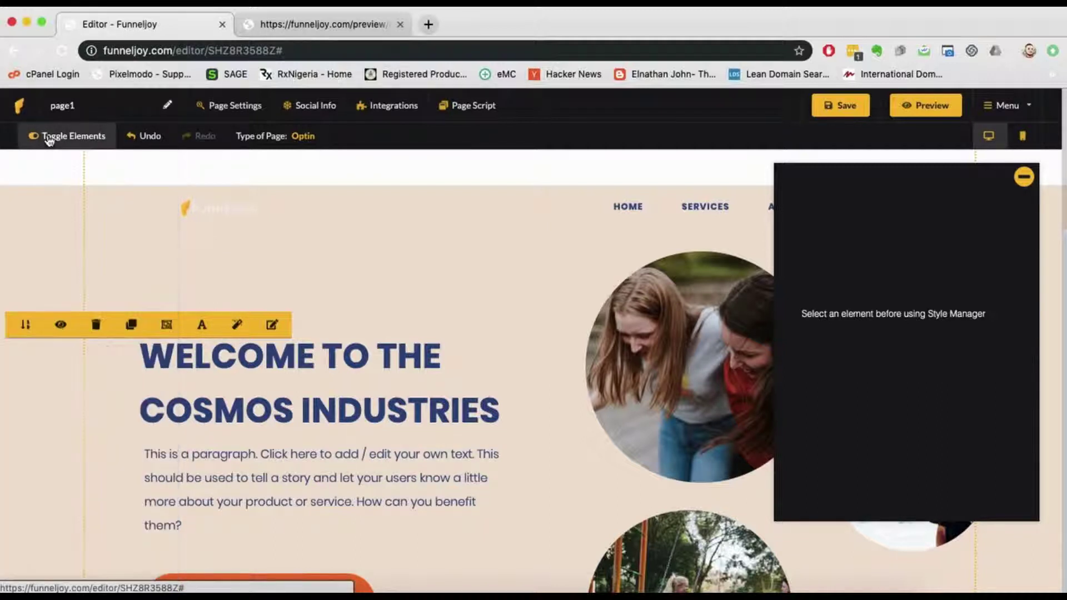
click(49, 139)
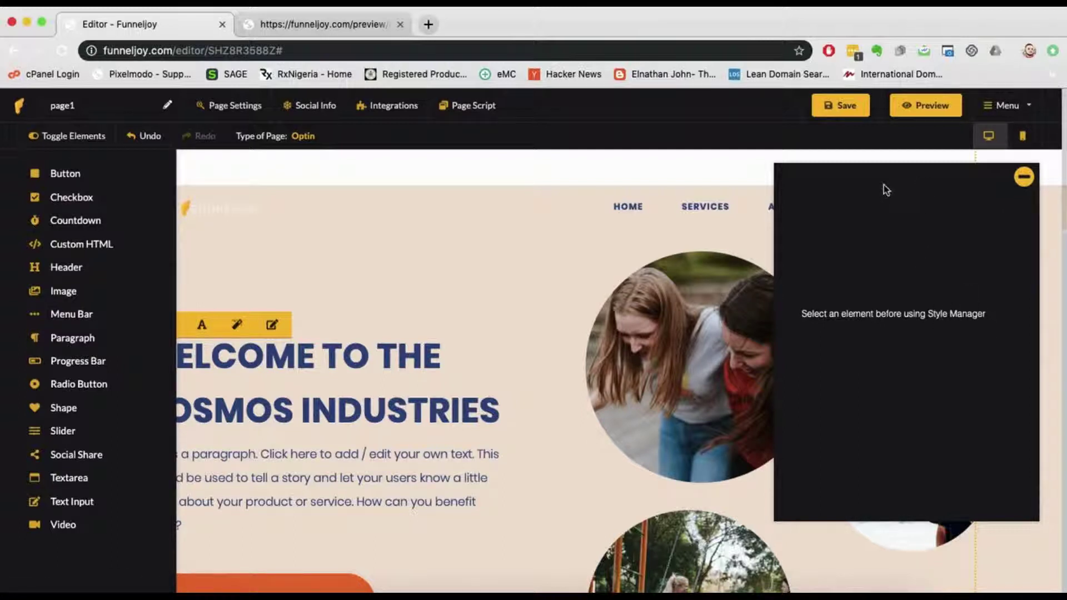
click(1024, 176)
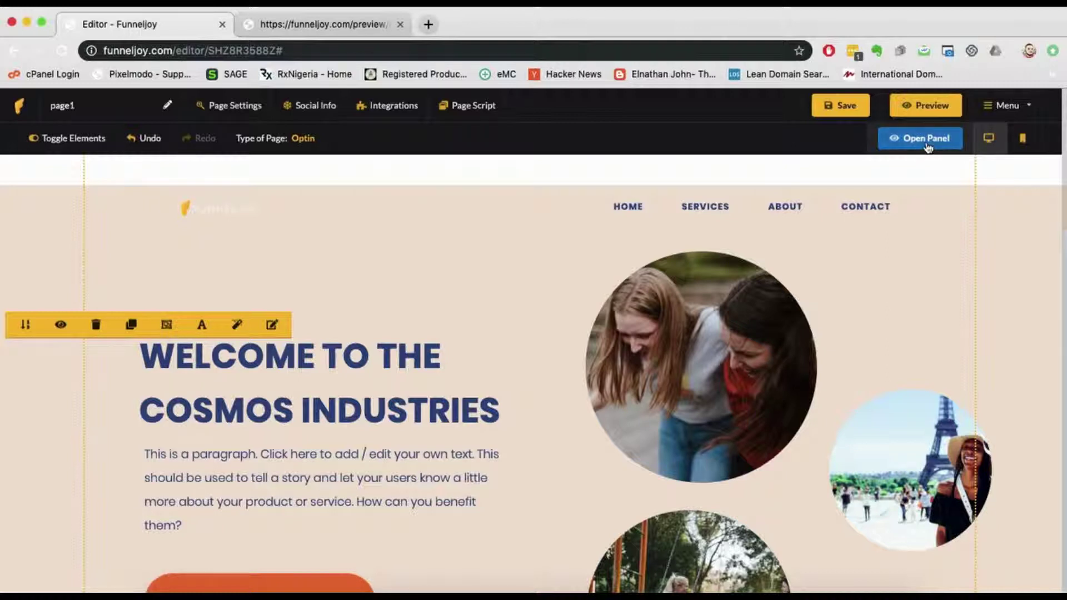
click(948, 146)
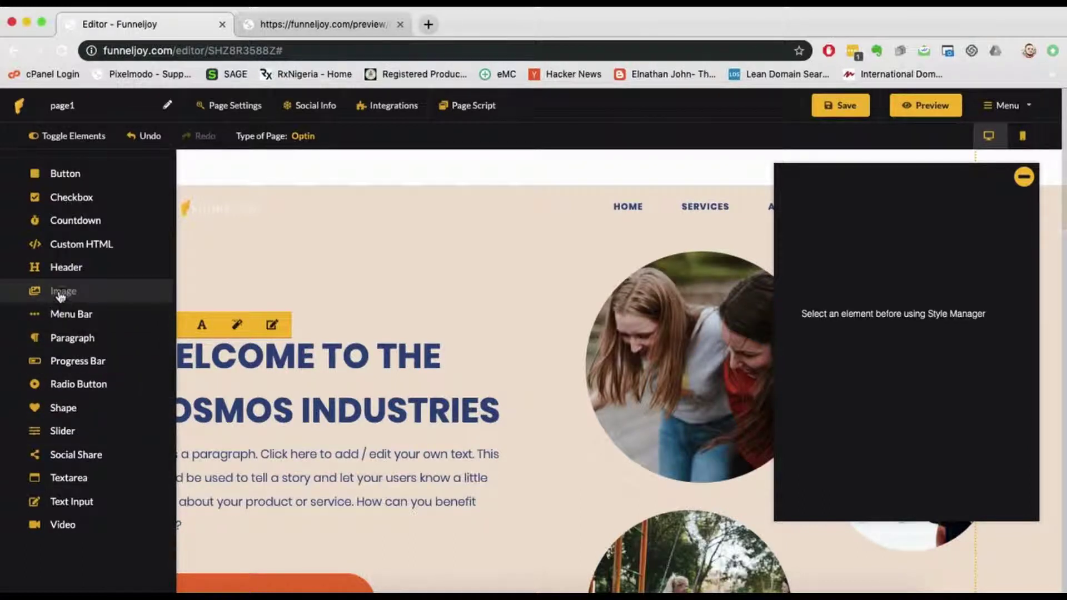
Step: Place a days/hrs/min/sec countdown above the WELCOME TO THE COSMOS INDUSTRIES heading, adjusting its size
mouse_move(345, 230)
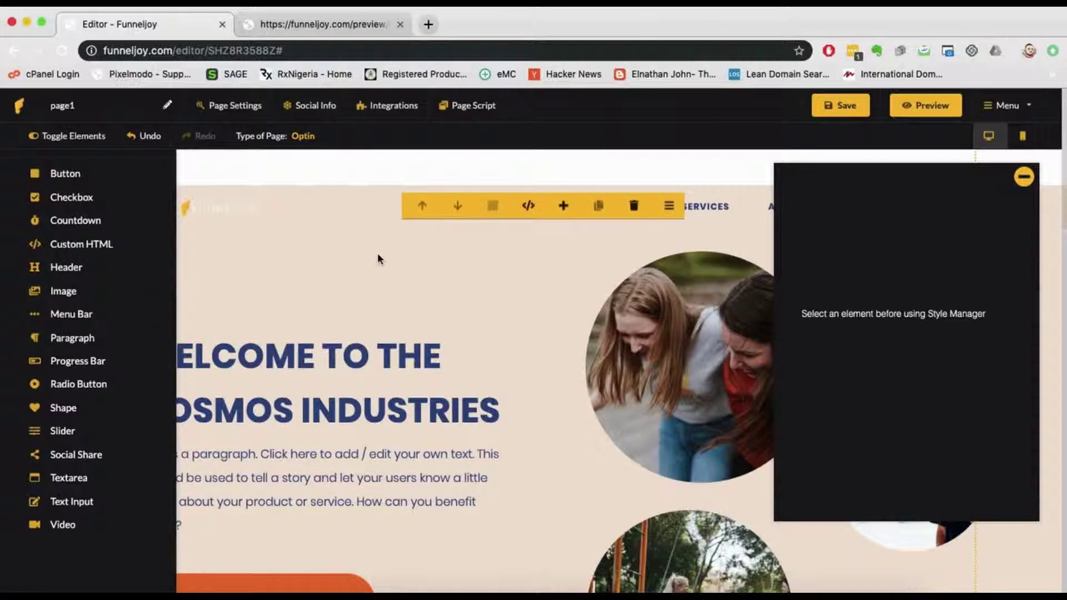
mouse_move(473, 299)
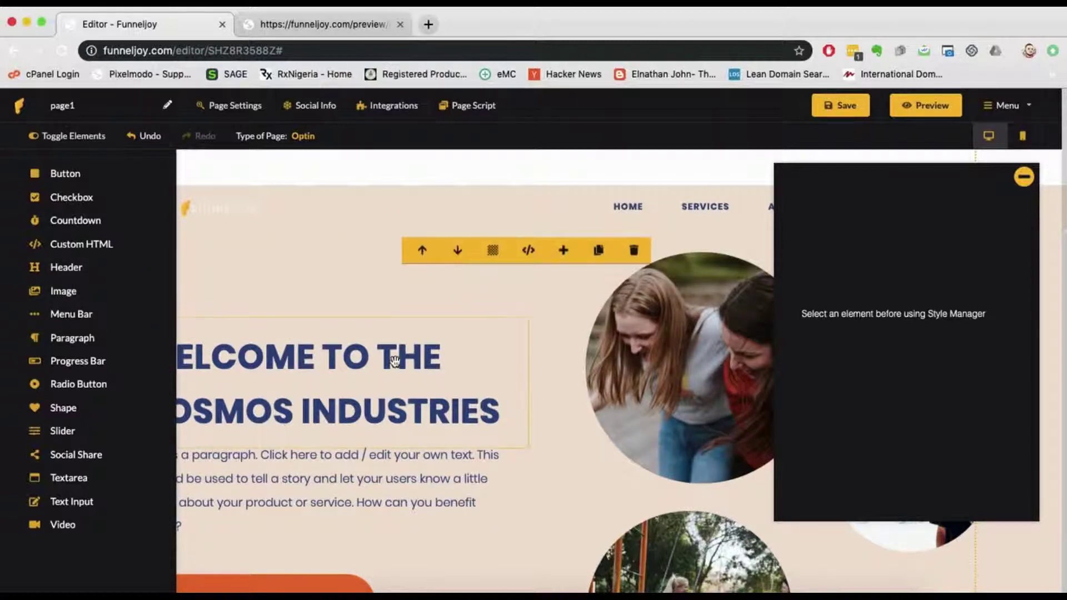
mouse_move(337, 201)
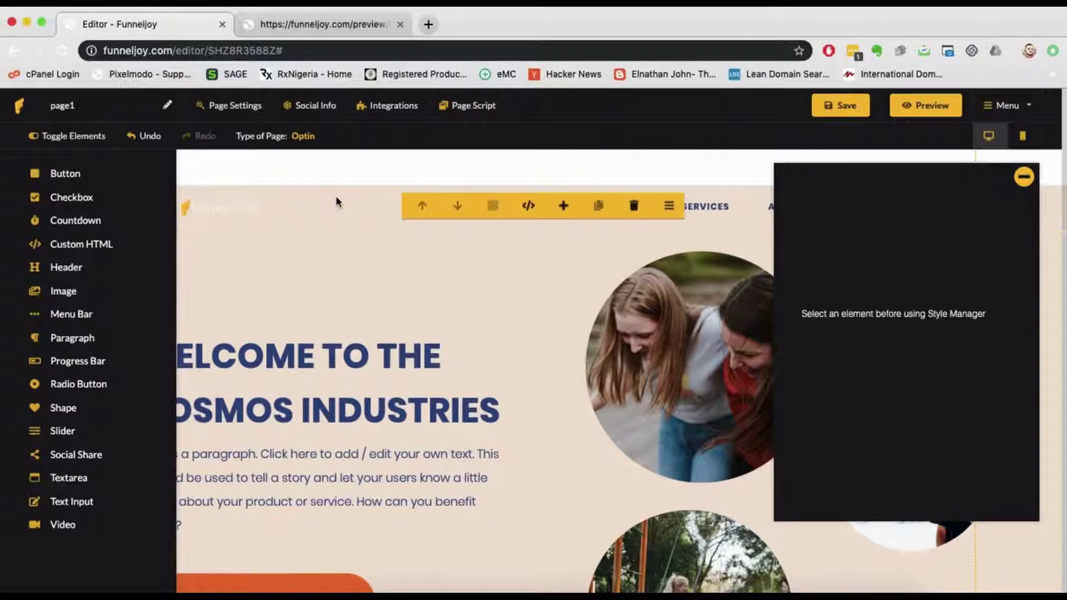
click(72, 223)
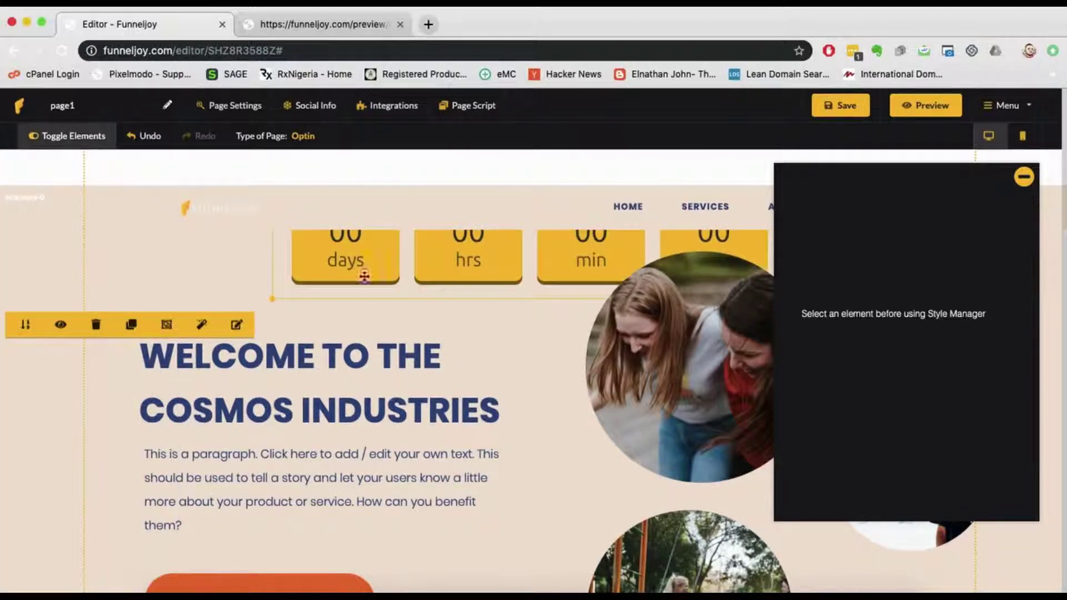
mouse_move(448, 262)
mouse_down()
mouse_move(288, 301)
mouse_move(493, 277)
mouse_move(496, 266)
mouse_move(439, 268)
mouse_up()
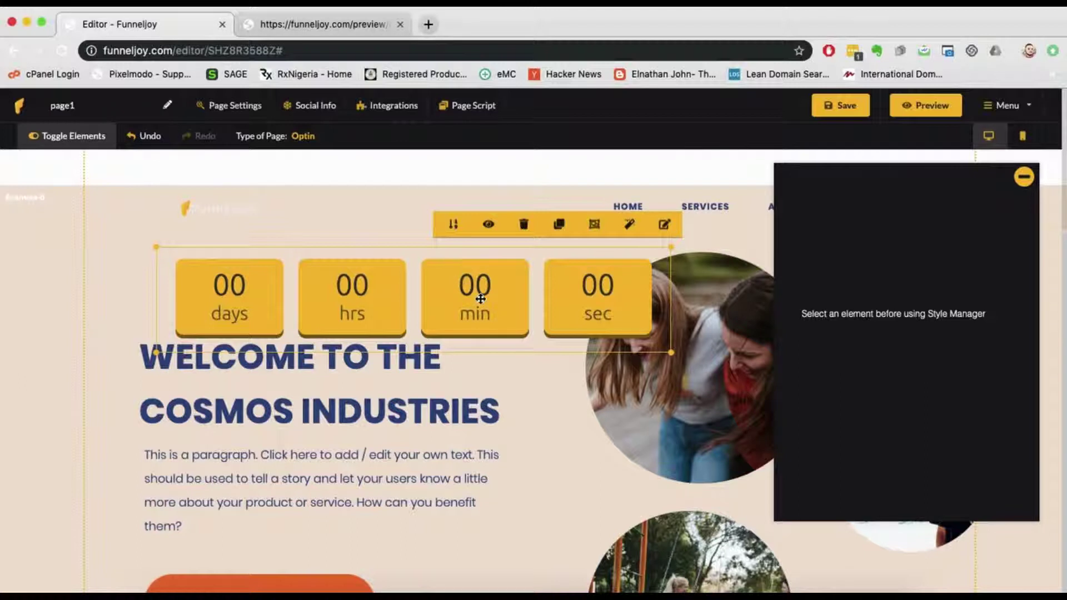
drag(591, 278, 567, 295)
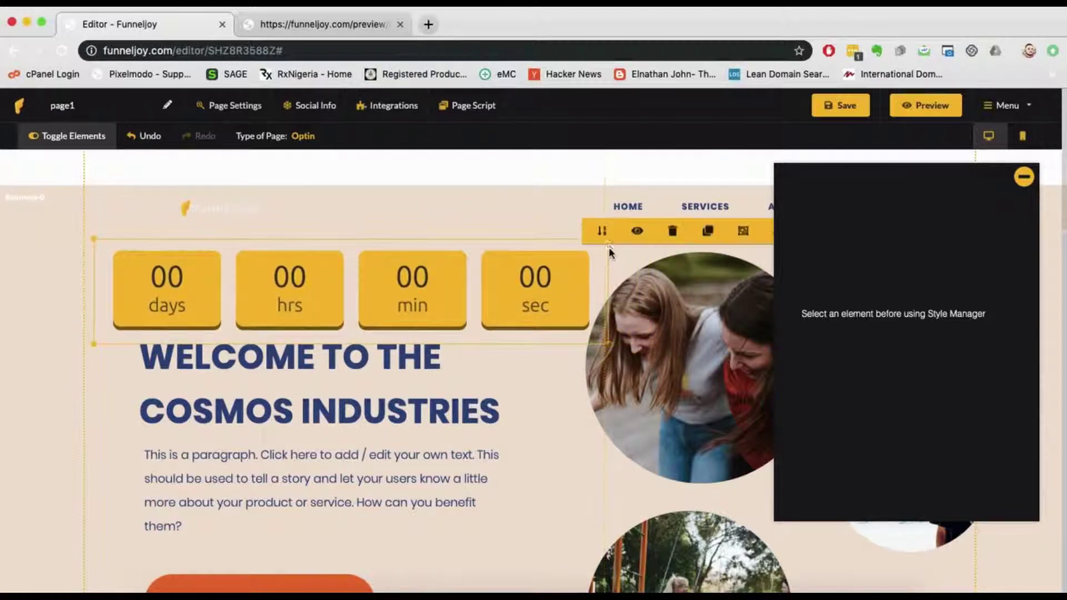
click(589, 274)
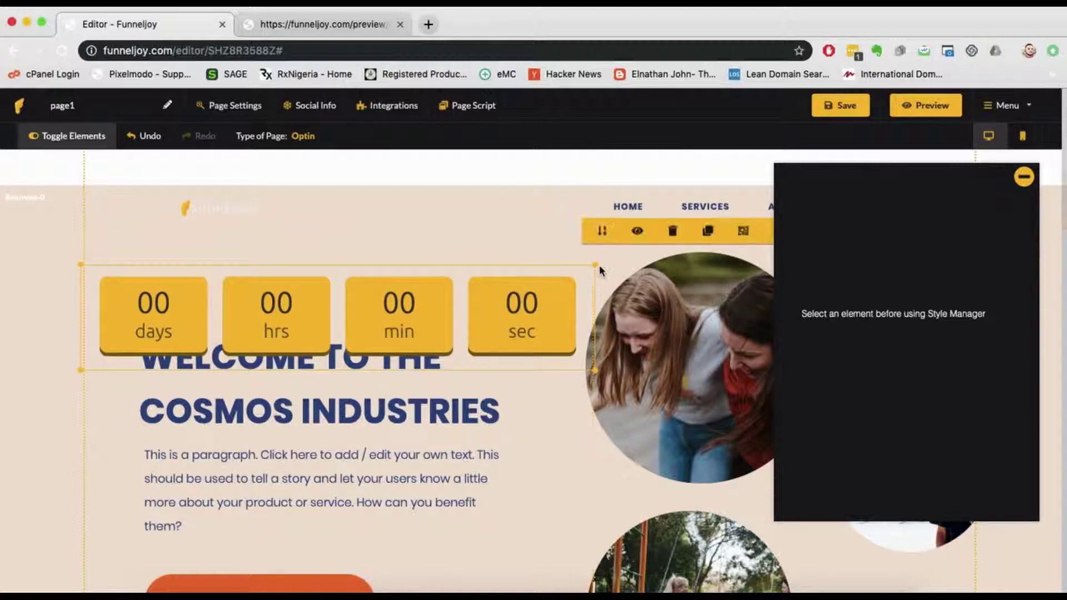
drag(596, 265, 483, 312)
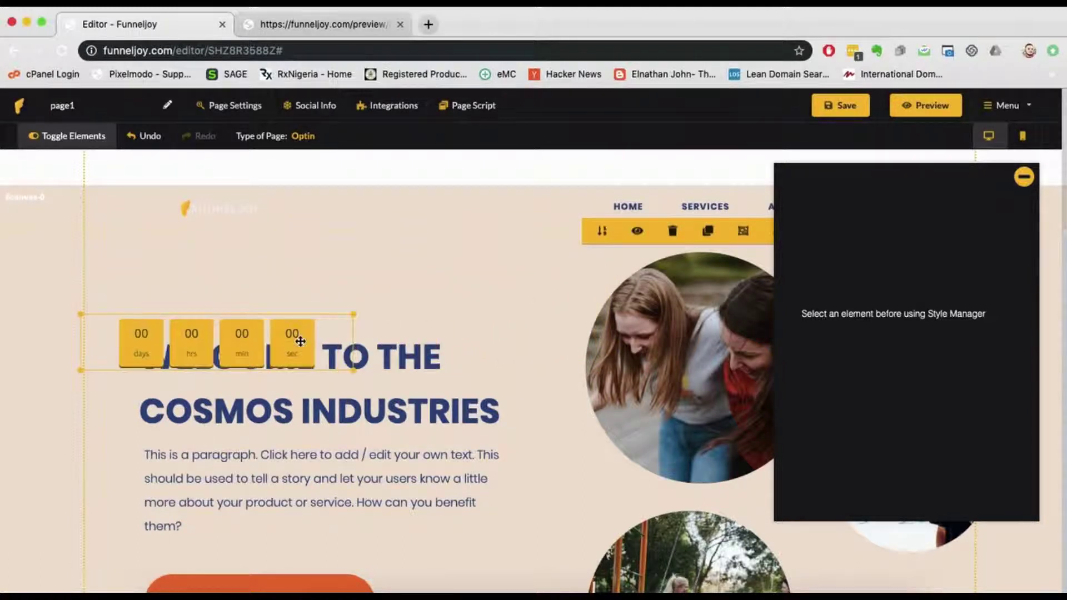
click(340, 327)
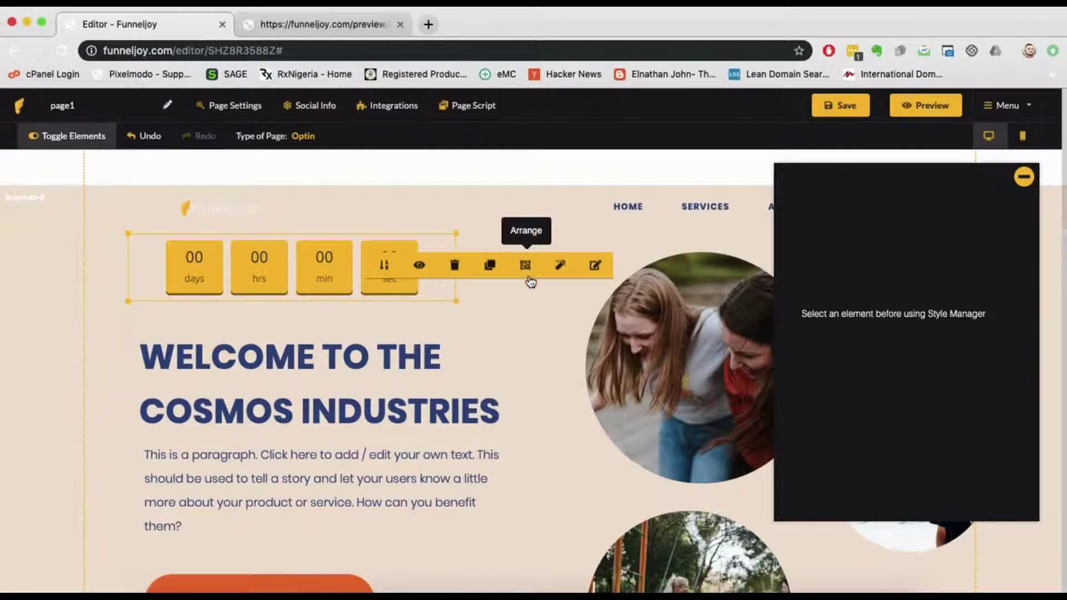
Step: Drag the countdown over the heading and send it behind the heading with Arrange layering
drag(293, 265, 303, 360)
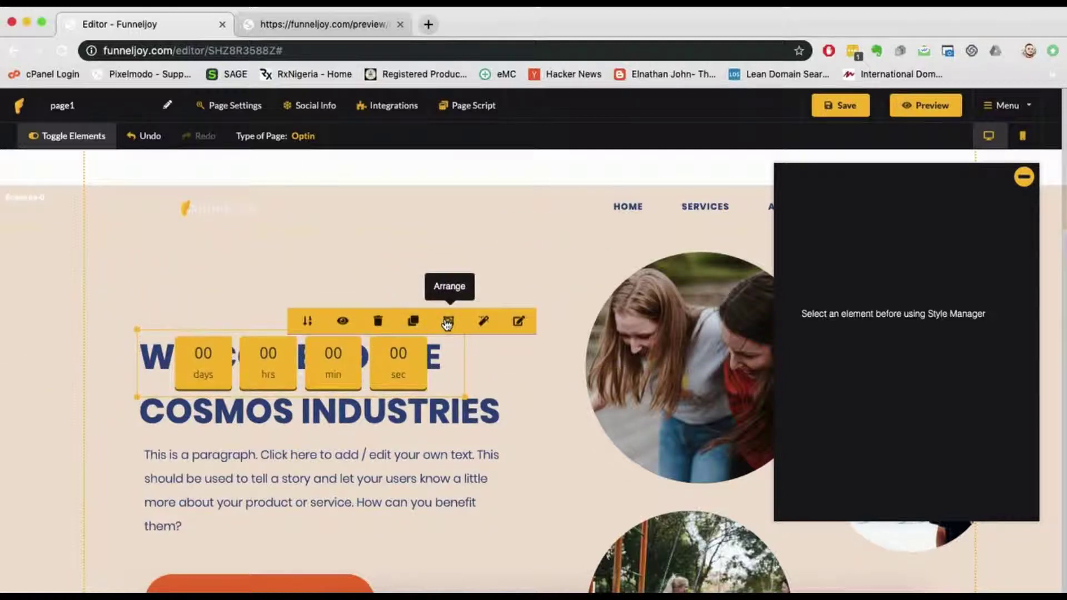
click(448, 321)
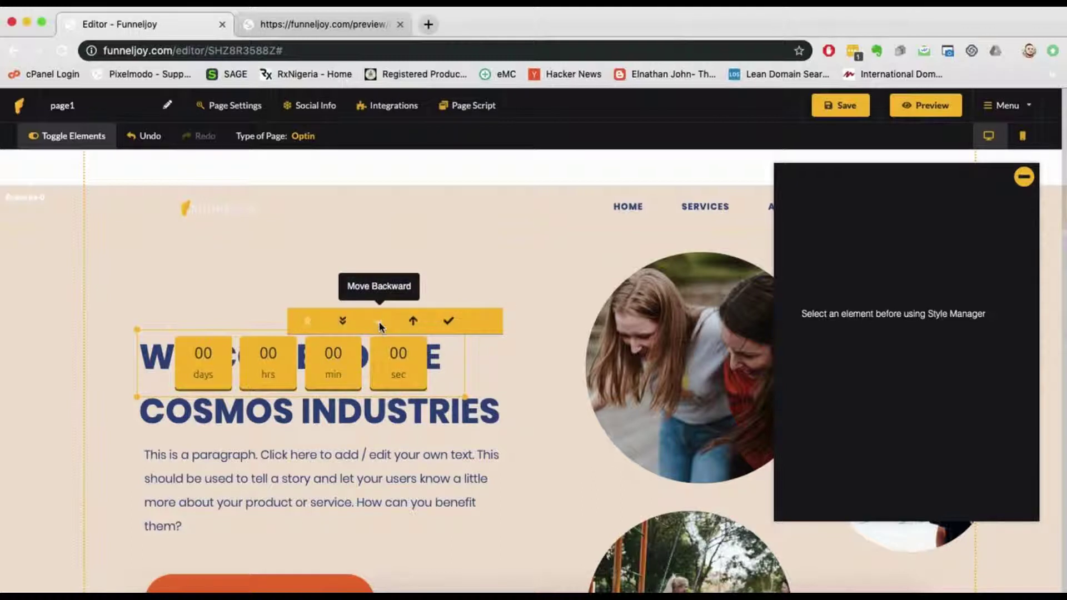
click(379, 322)
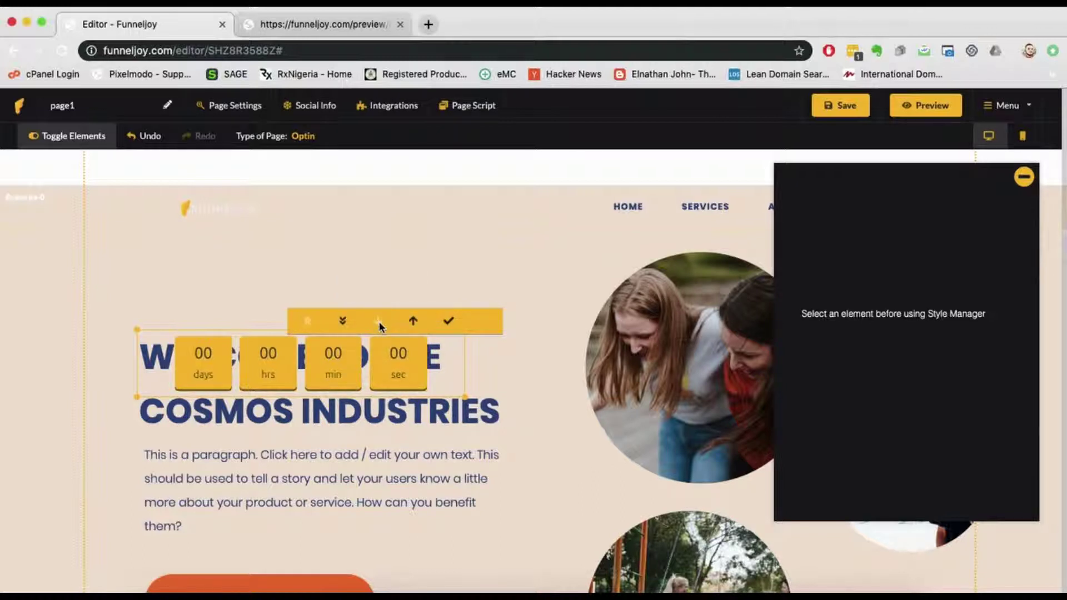
click(343, 323)
click(308, 322)
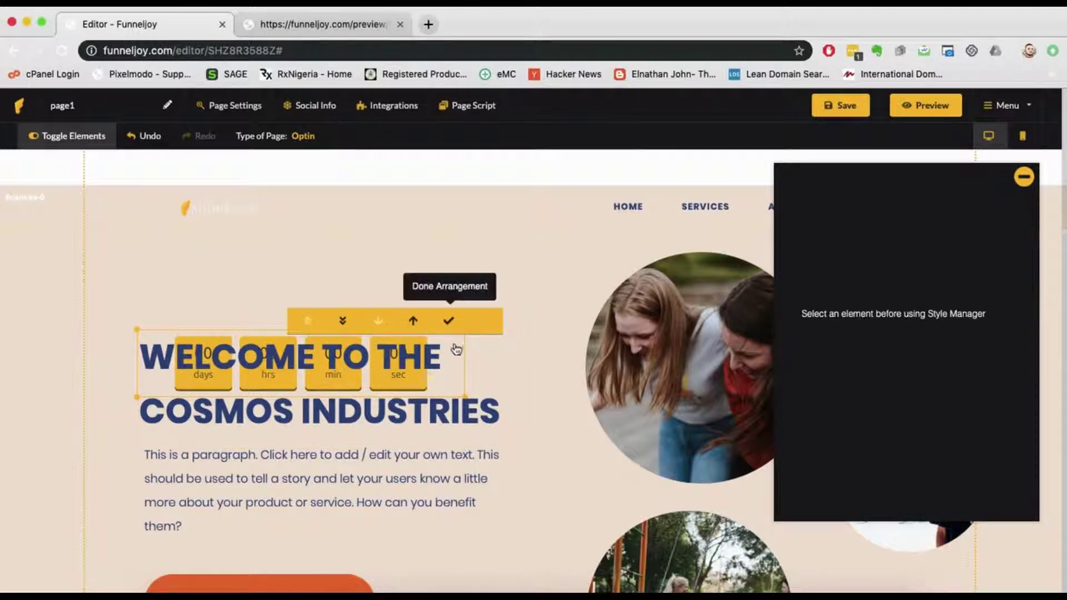
click(449, 324)
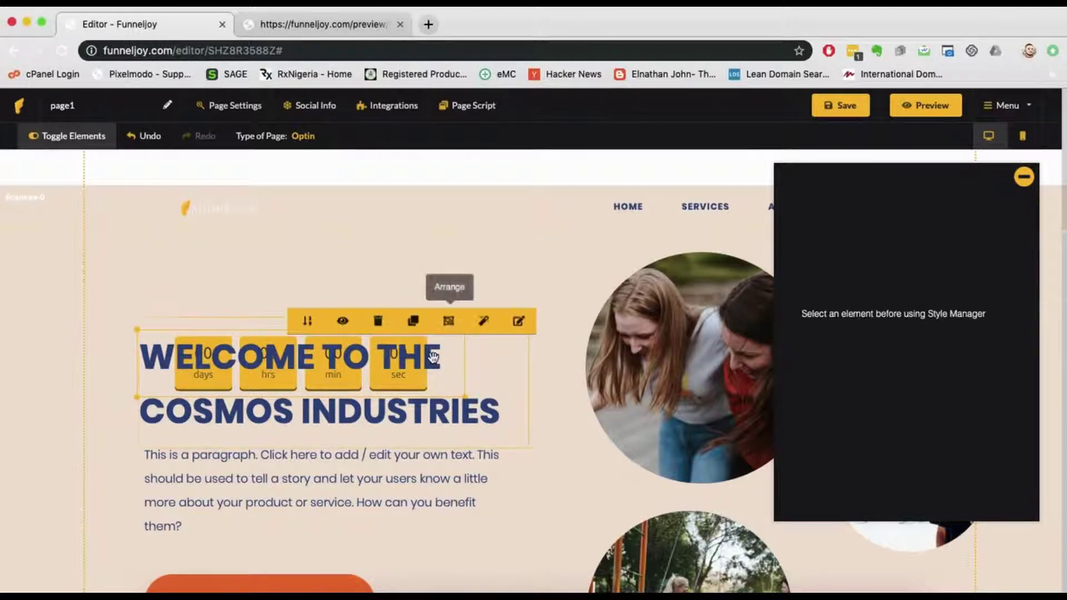
Step: Move the heading up and drop the countdown just below COSMOS INDUSTRIES
drag(222, 335, 222, 253)
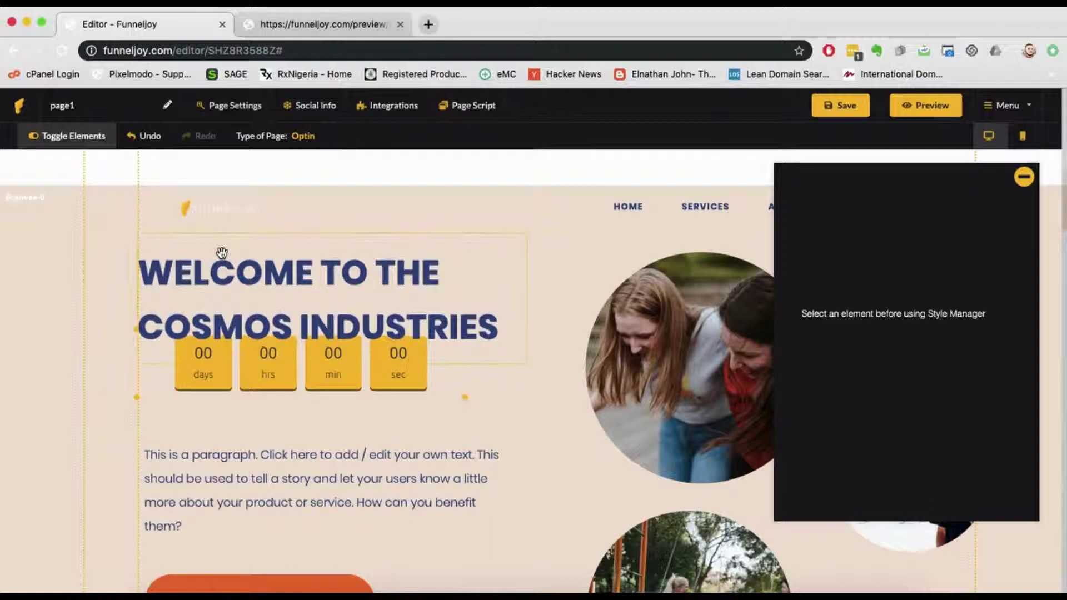
drag(276, 364, 269, 405)
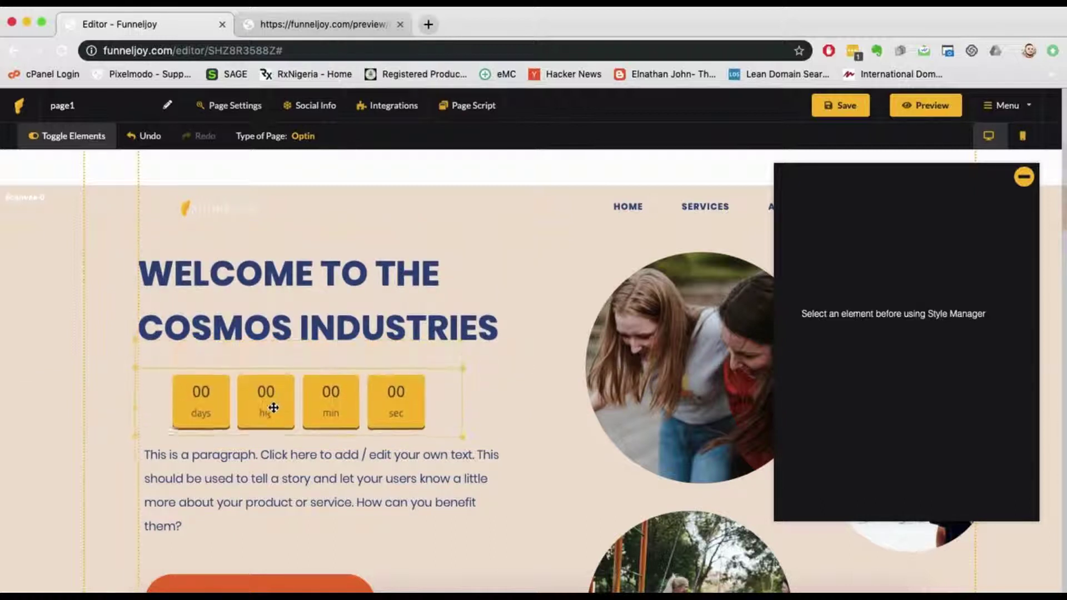
click(431, 393)
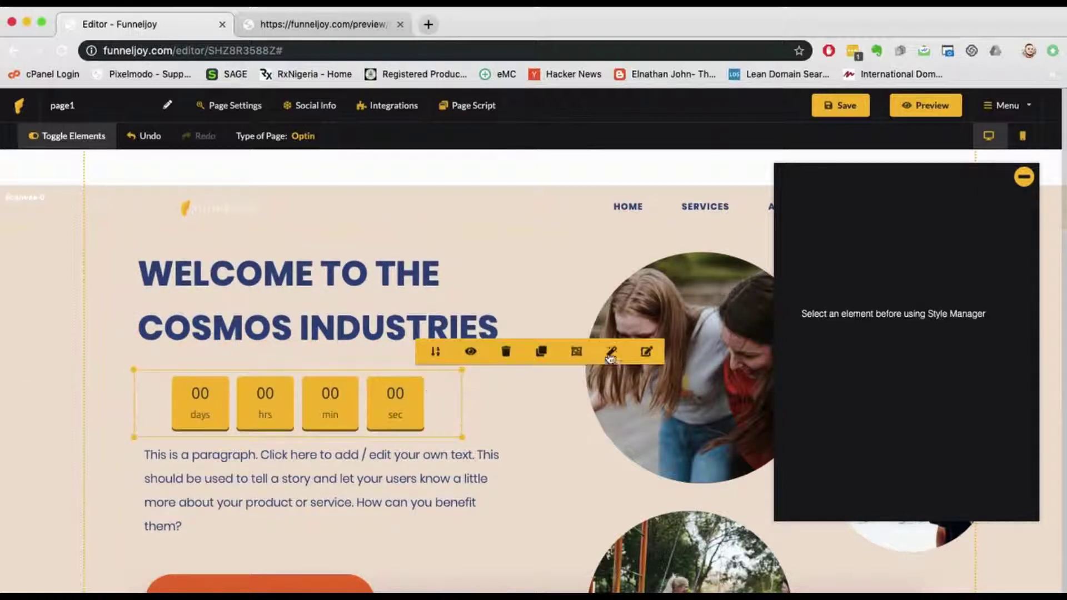
Step: Switch the countdown to Evergreen mode with an end time of 18:00
click(648, 352)
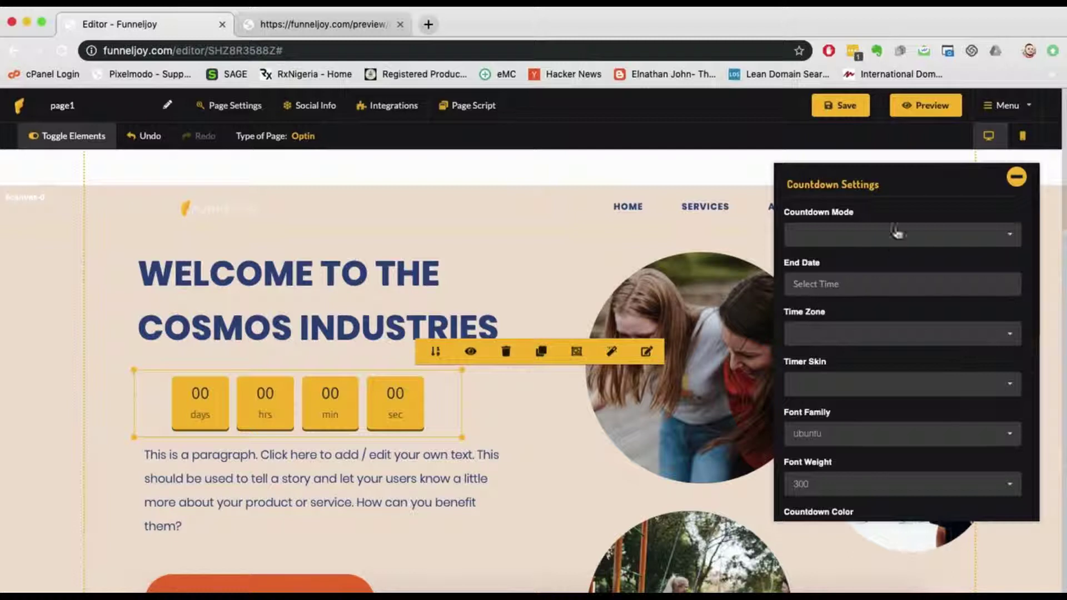
scroll(900, 317, down, 7)
scroll(897, 328, up, 7)
click(958, 234)
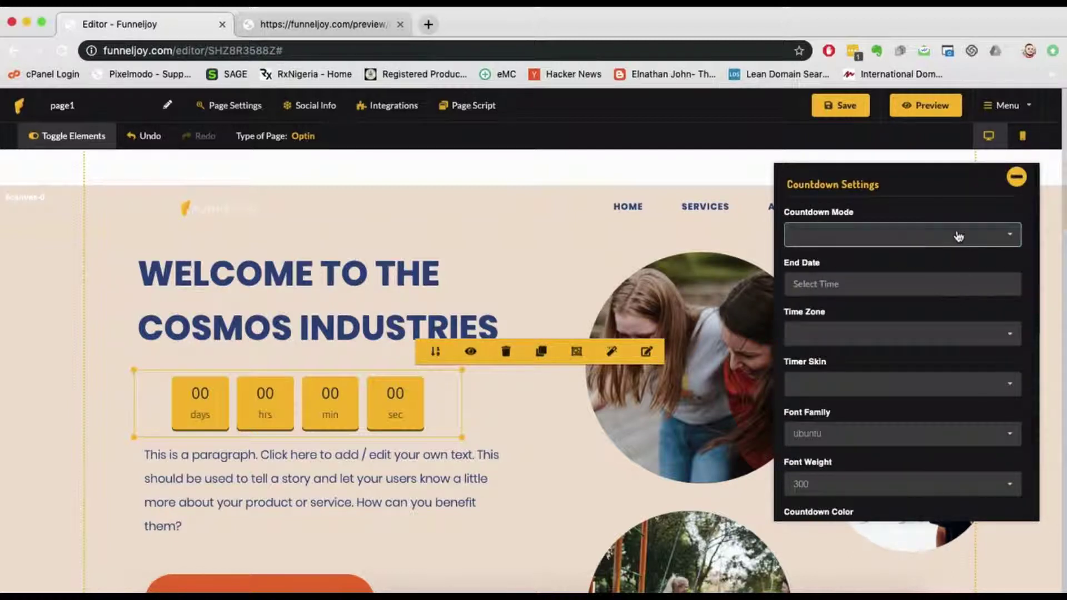
click(827, 235)
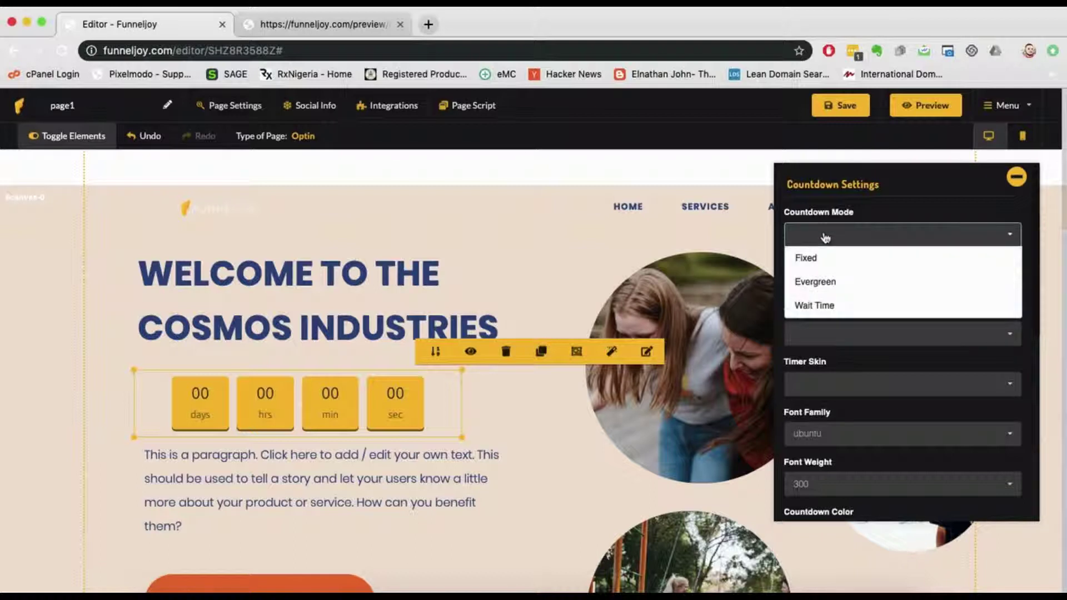
click(831, 282)
click(836, 285)
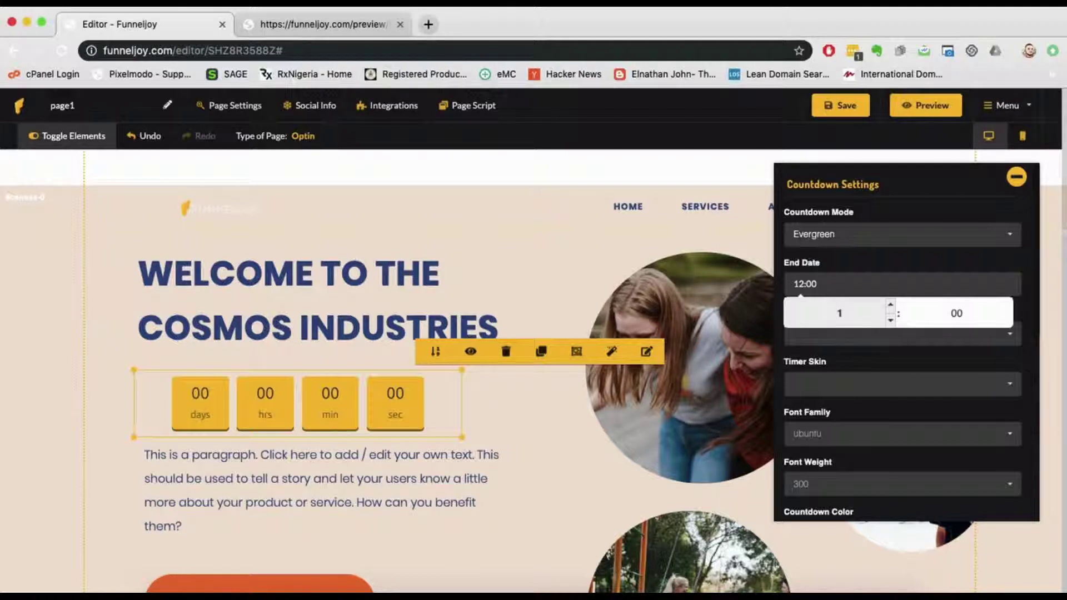
text(18)
click(862, 255)
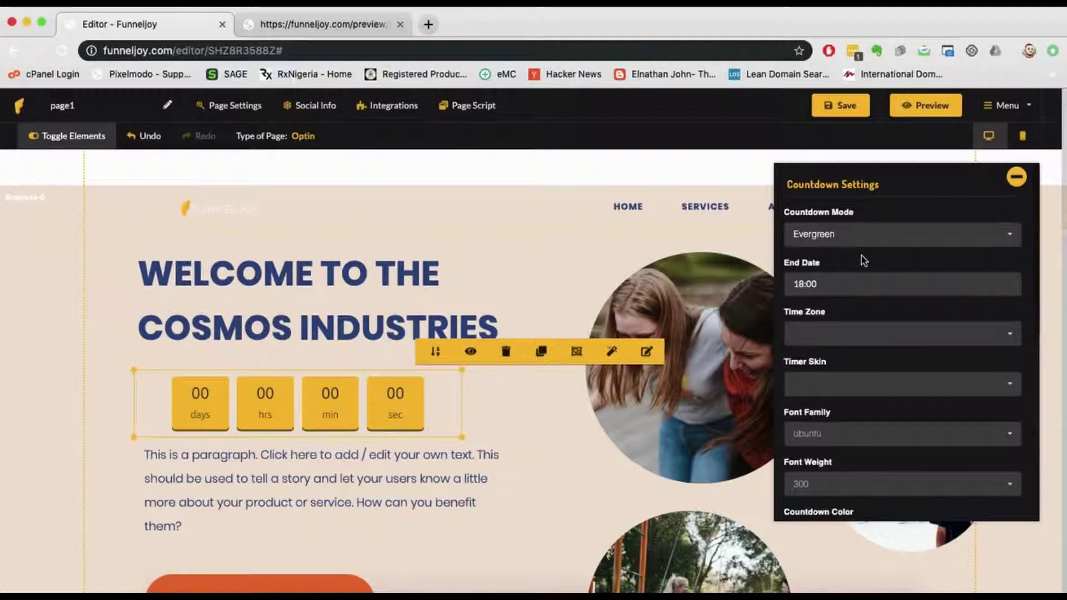
Step: Set the time zone to (GMT-11:00) Niue and the timer skin to Circular
click(878, 335)
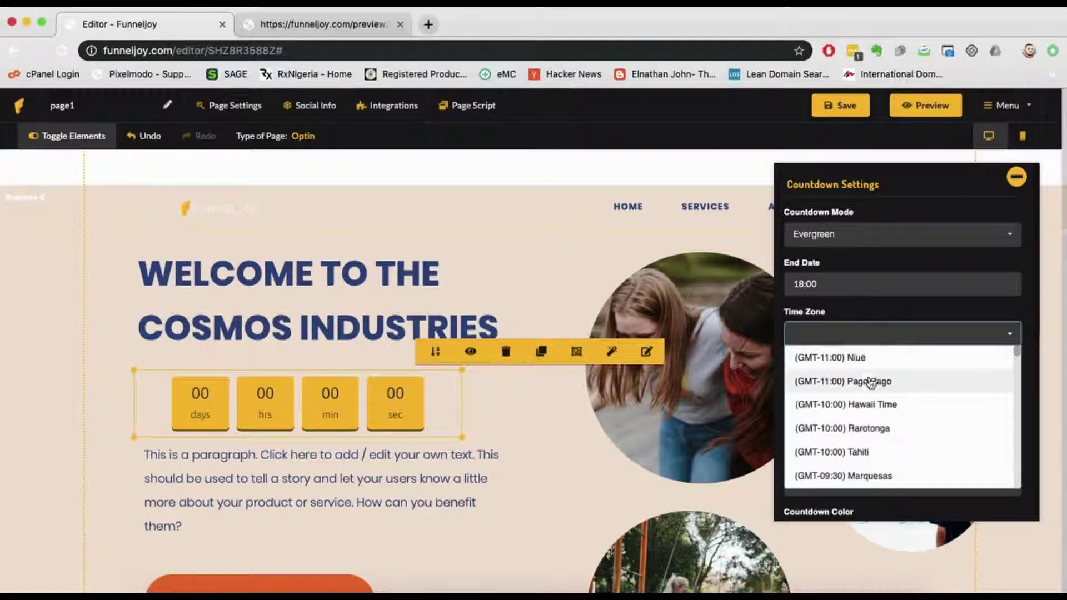
click(873, 353)
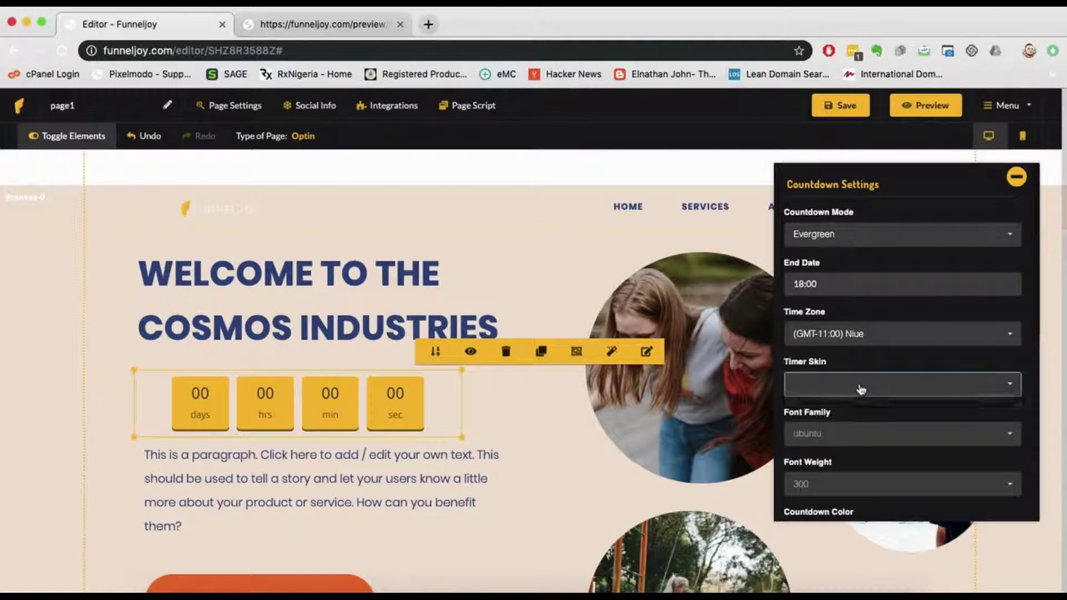
click(855, 385)
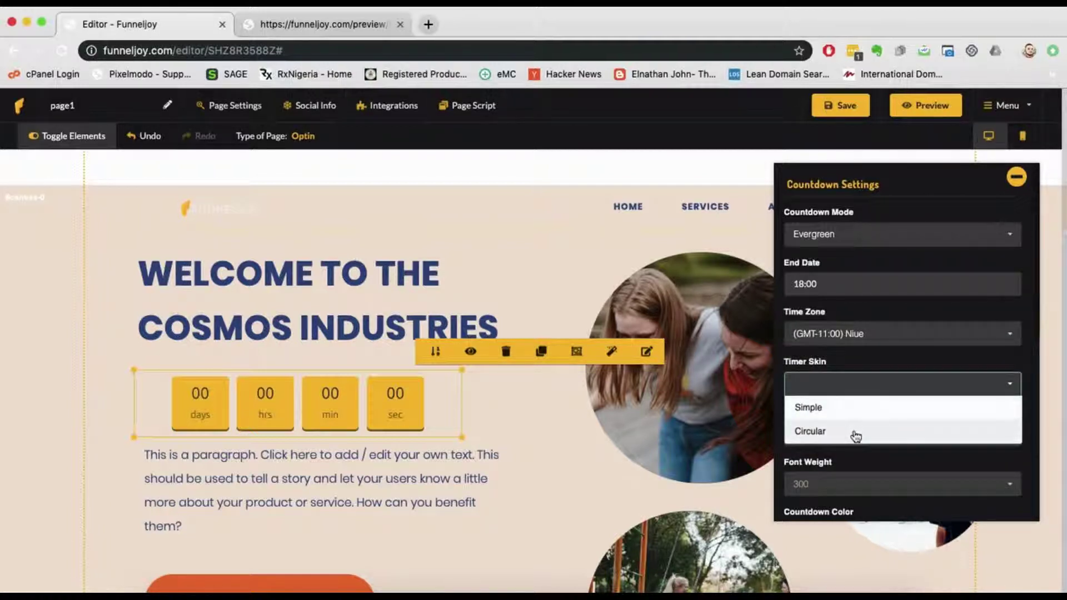
click(855, 434)
click(838, 385)
click(841, 407)
click(841, 386)
click(842, 430)
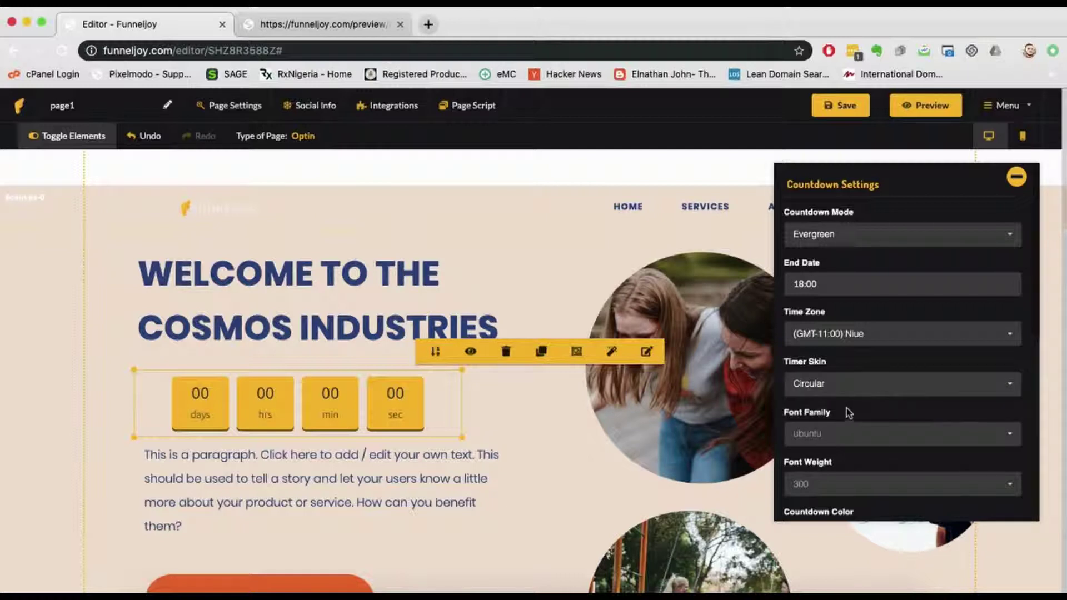
Step: Darken the Countdown Color to rgb(99, 83, 37) and nudge the timer up and right
scroll(848, 413, down, 3)
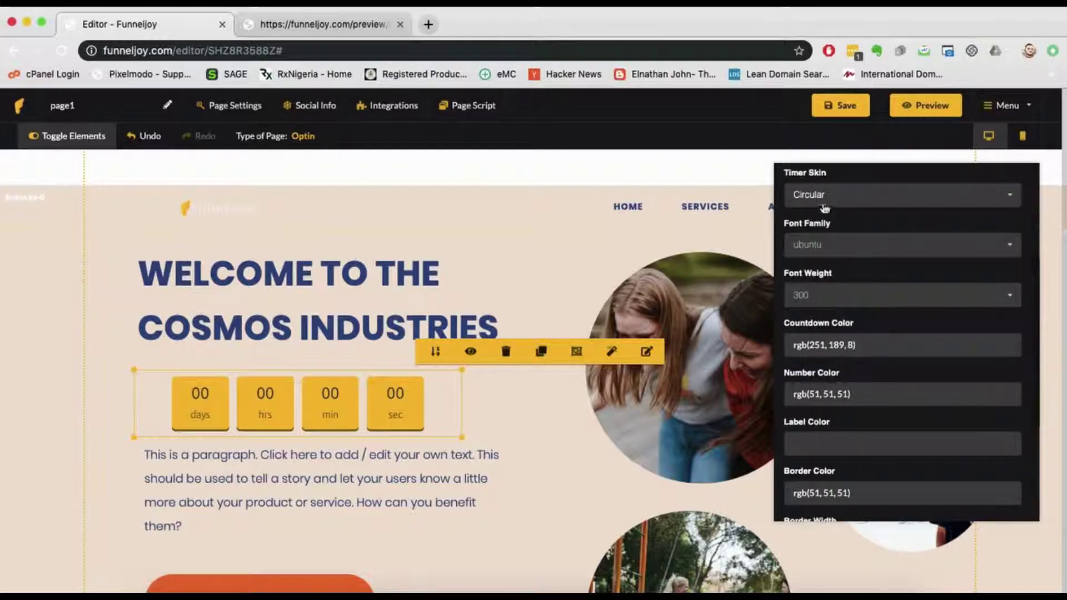
click(876, 348)
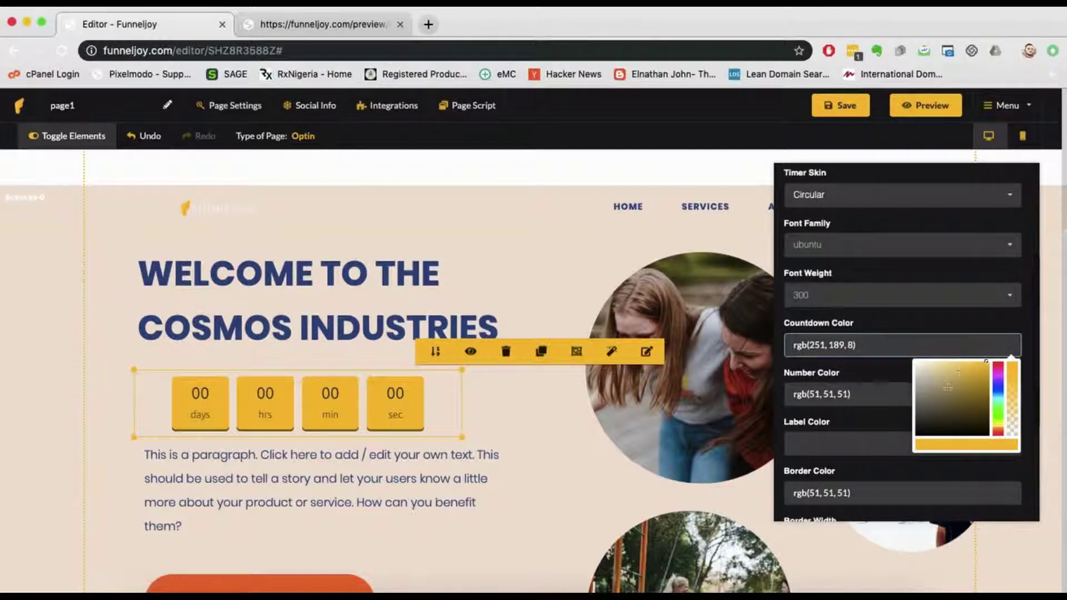
drag(959, 376, 961, 407)
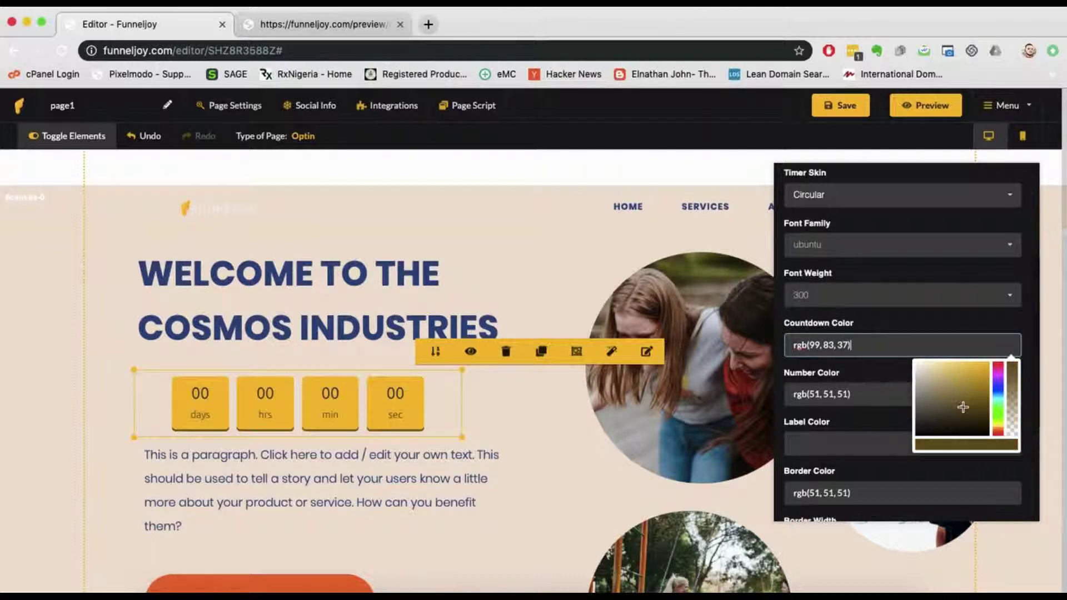
click(875, 376)
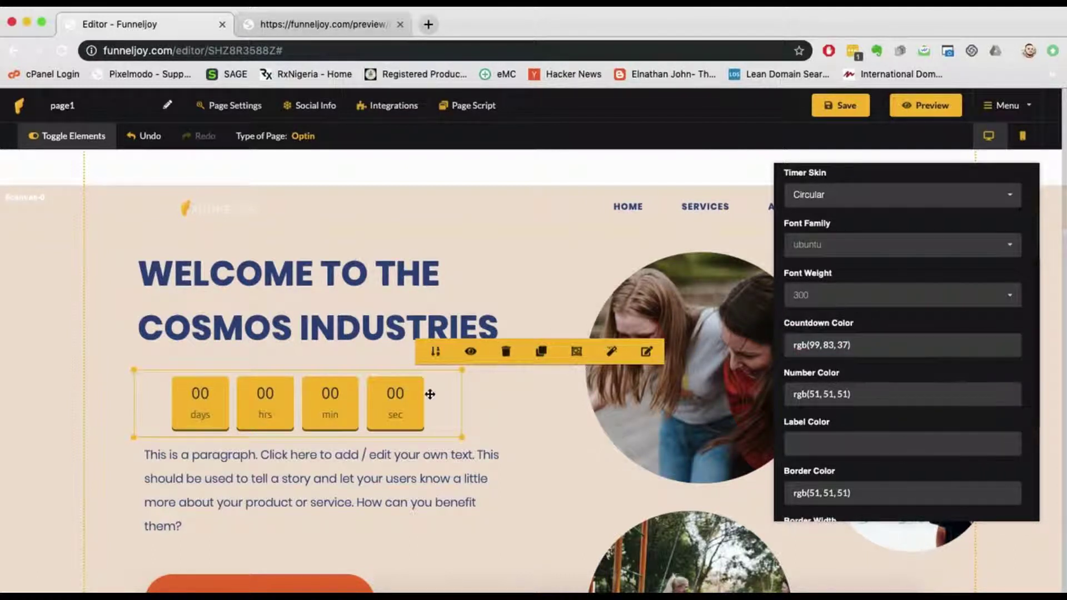
mouse_move(429, 394)
mouse_down()
mouse_move(430, 360)
mouse_move(445, 389)
mouse_up()
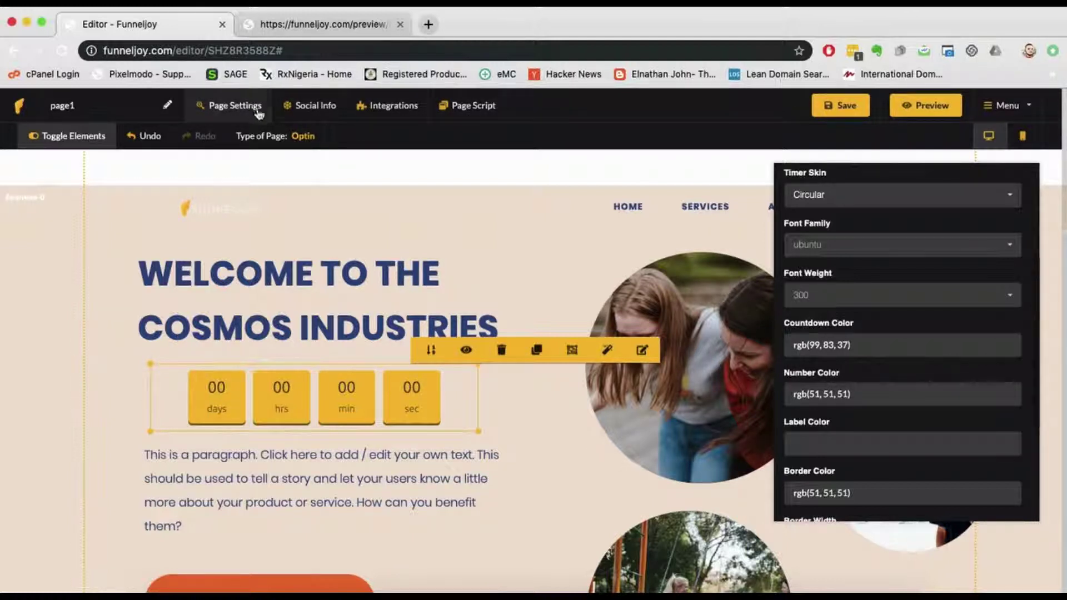
scroll(429, 222, down, 10)
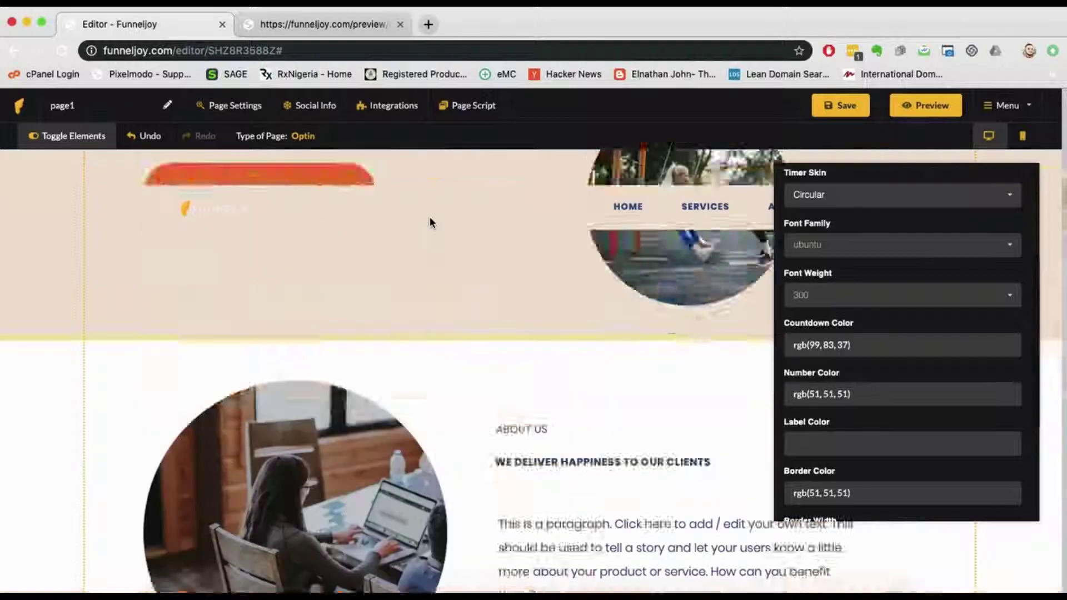
scroll(432, 222, up, 10)
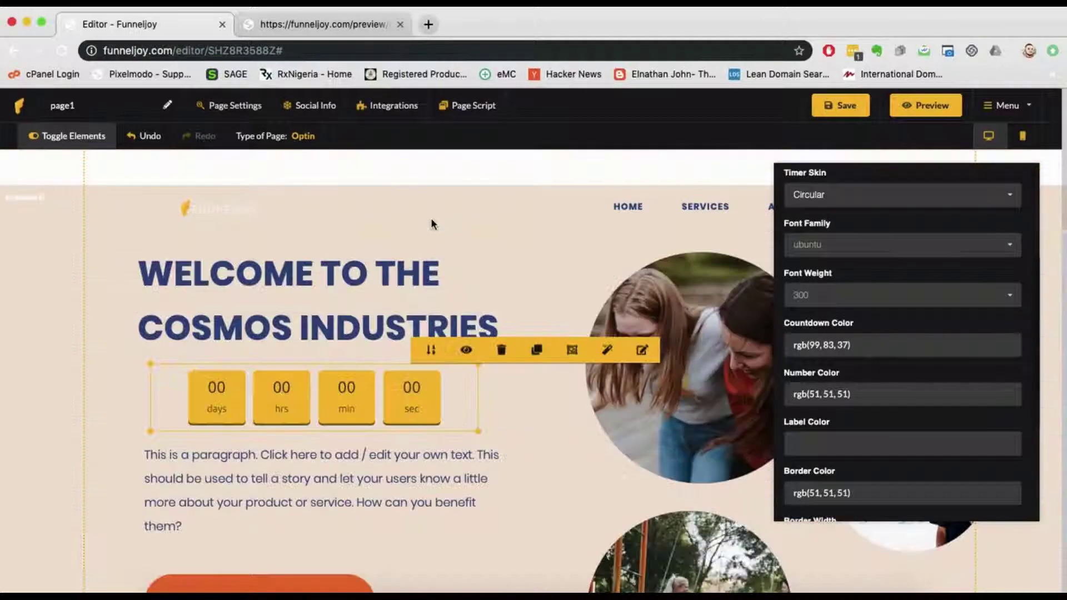
click(232, 111)
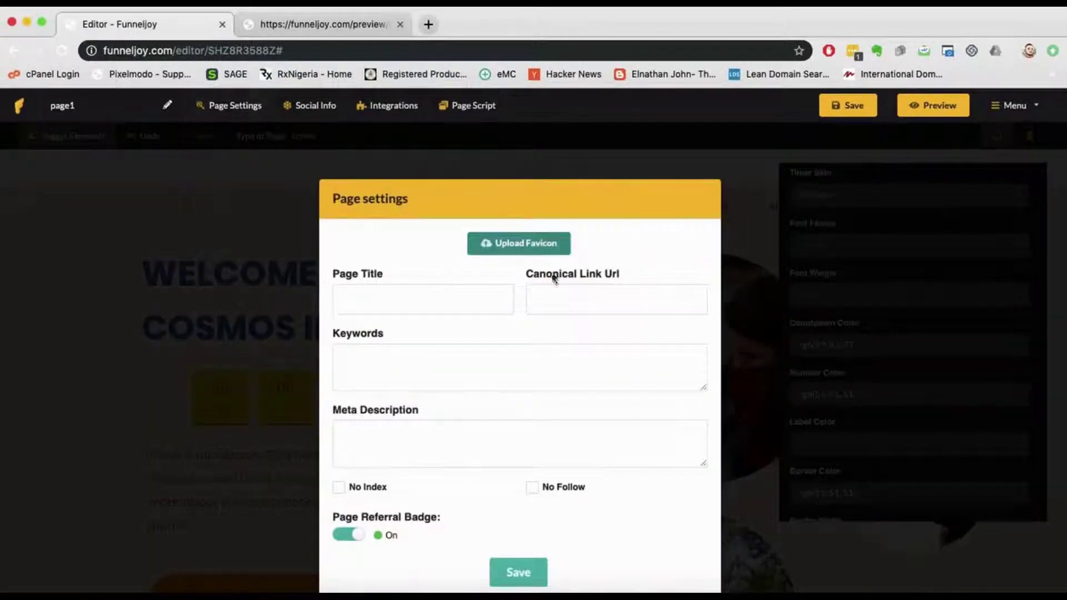
click(397, 302)
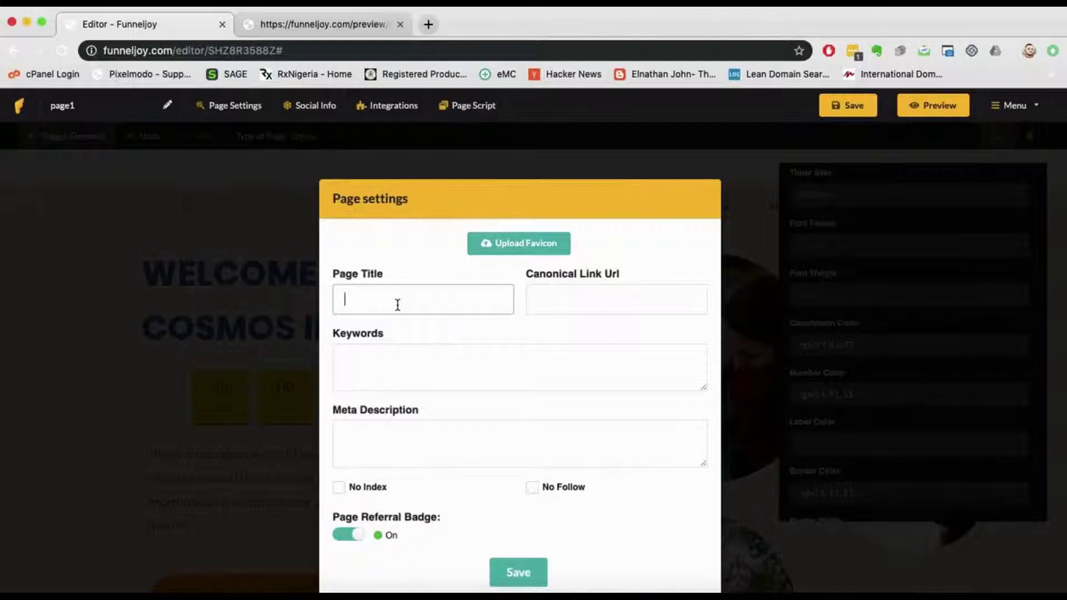
click(592, 299)
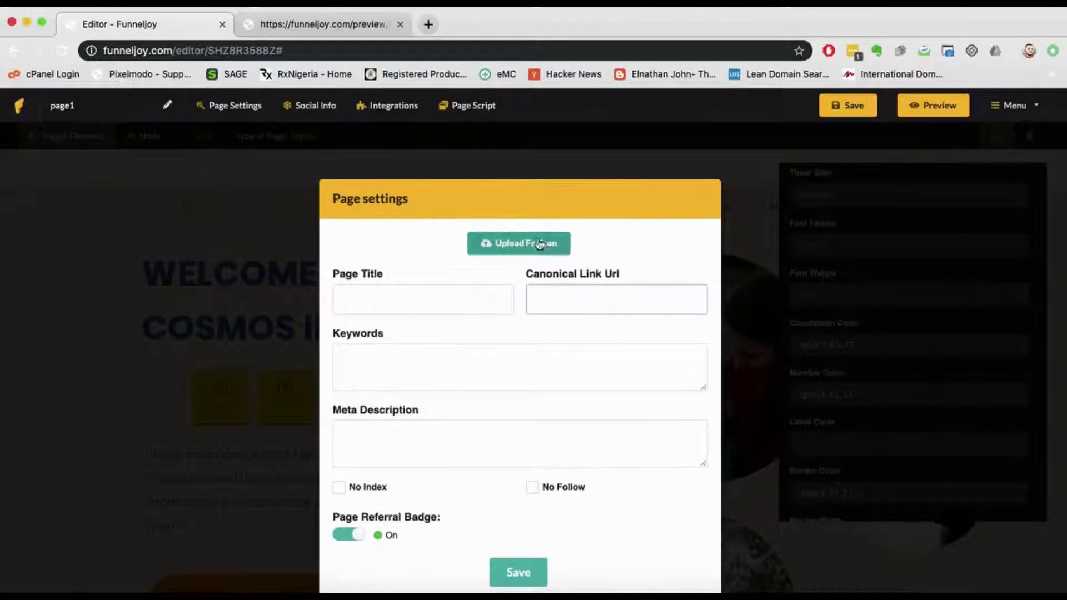
click(417, 372)
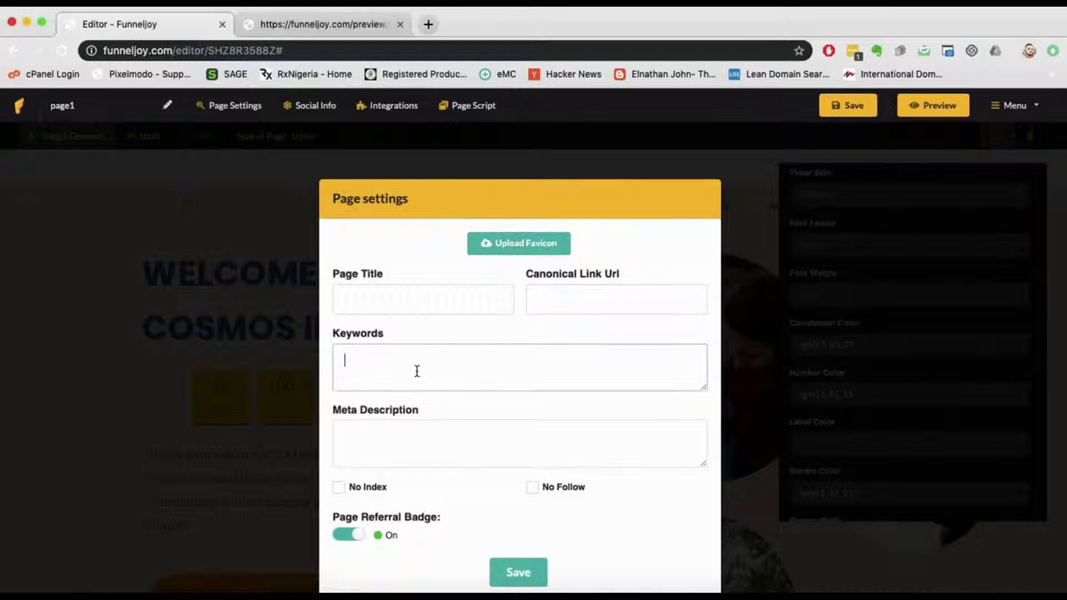
click(434, 450)
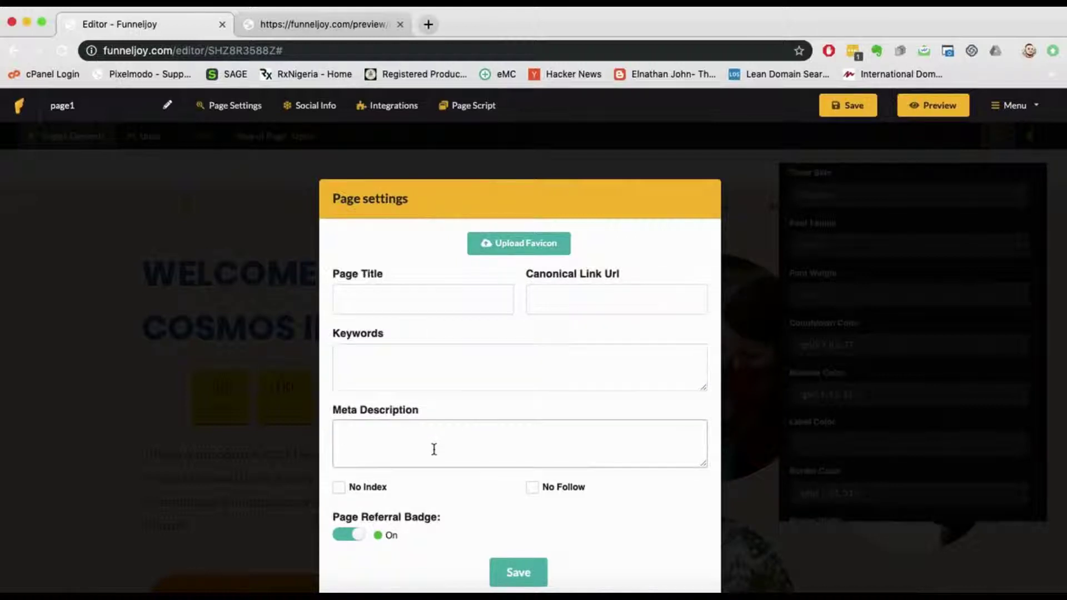
click(339, 489)
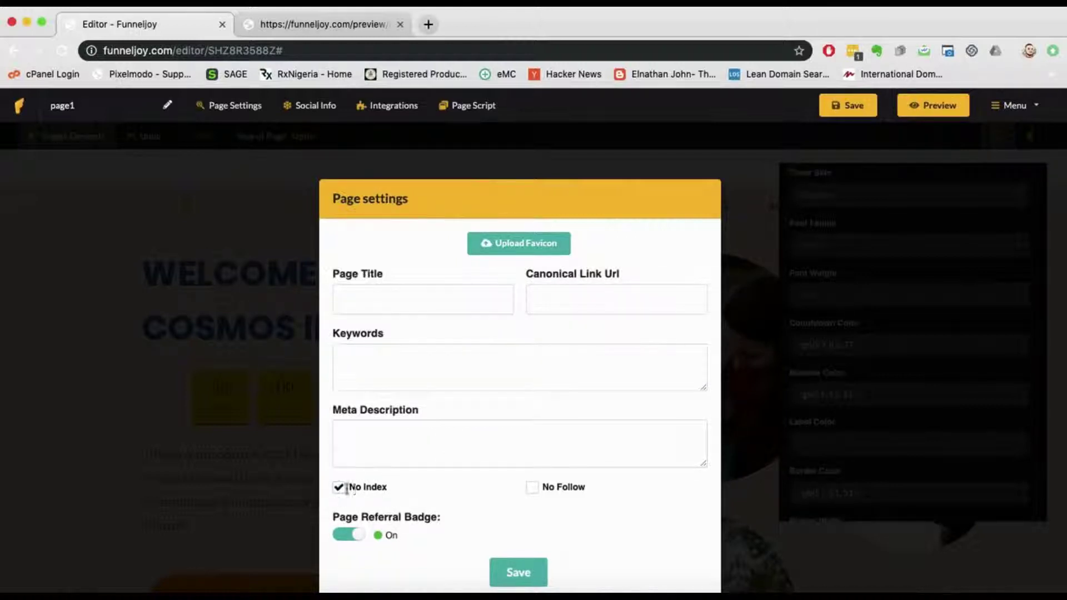
click(338, 489)
click(533, 490)
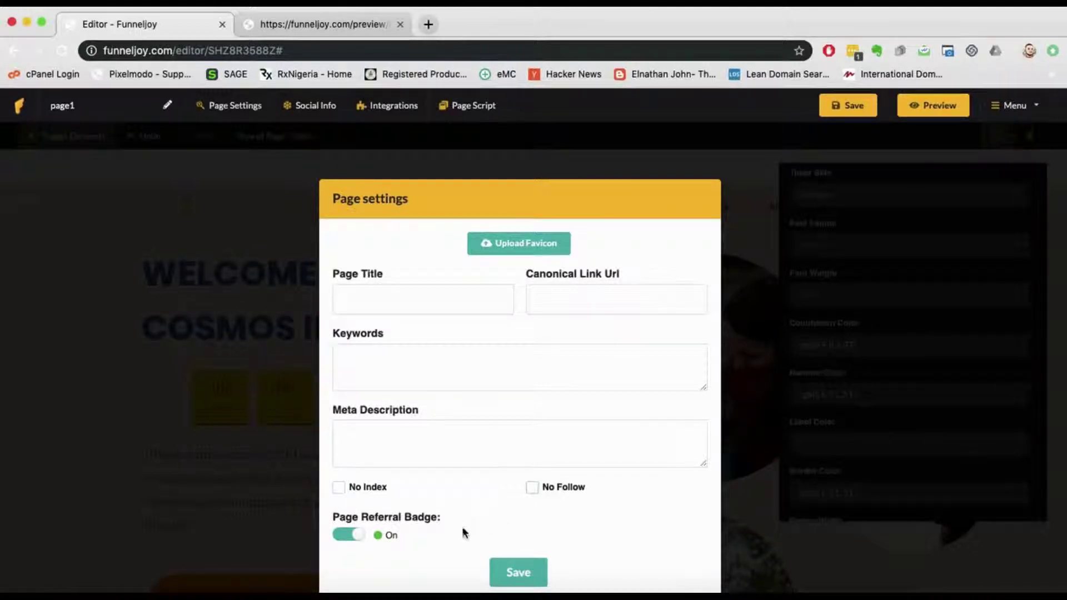
click(746, 453)
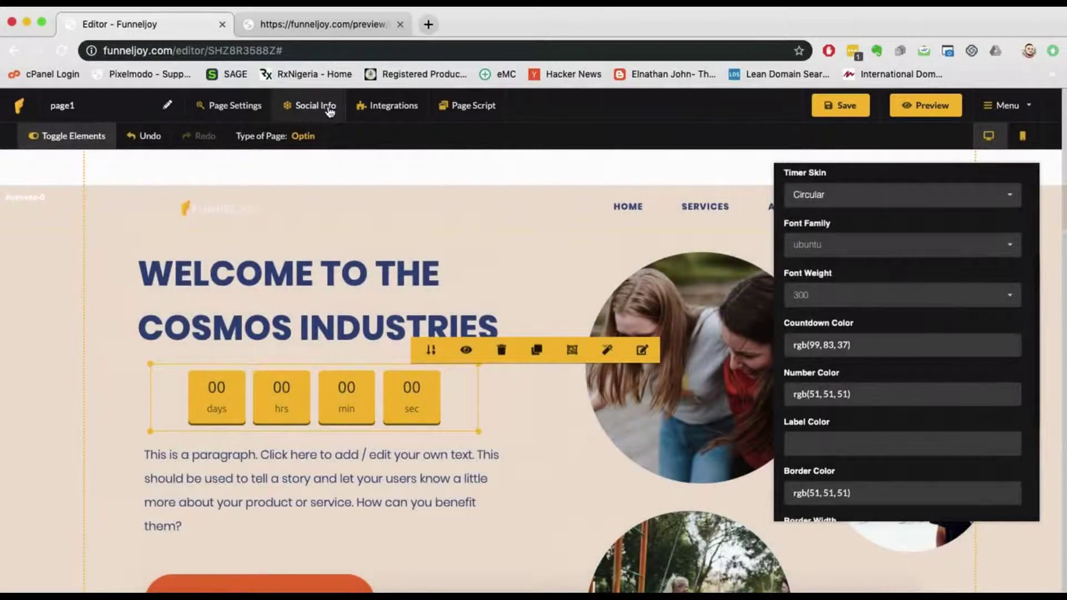
Step: Look over the empty Social Info fields, then bring up the page's Integrations dialog
click(331, 110)
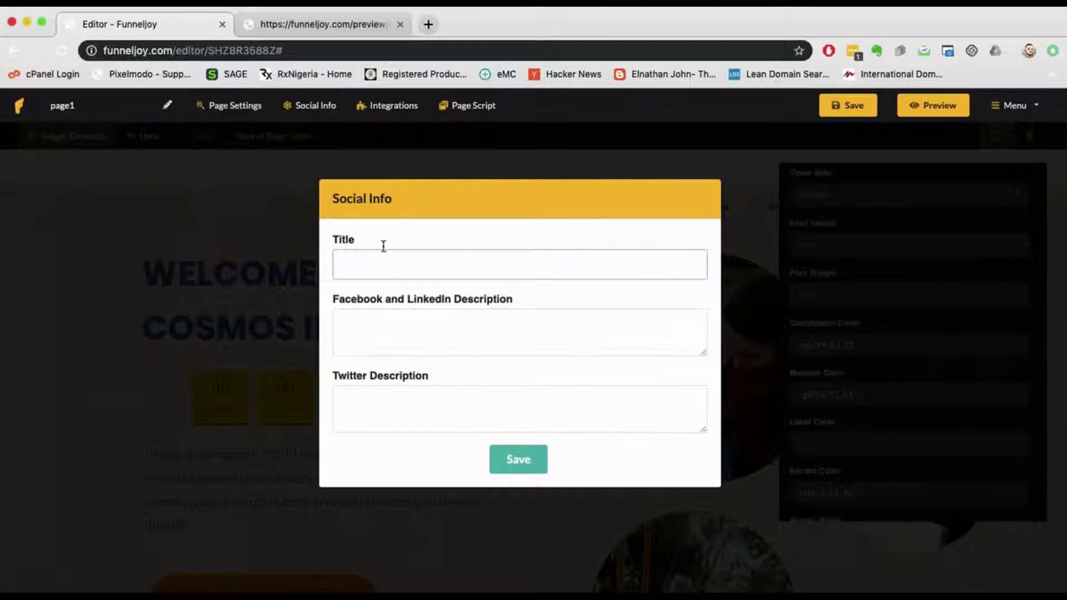
click(415, 333)
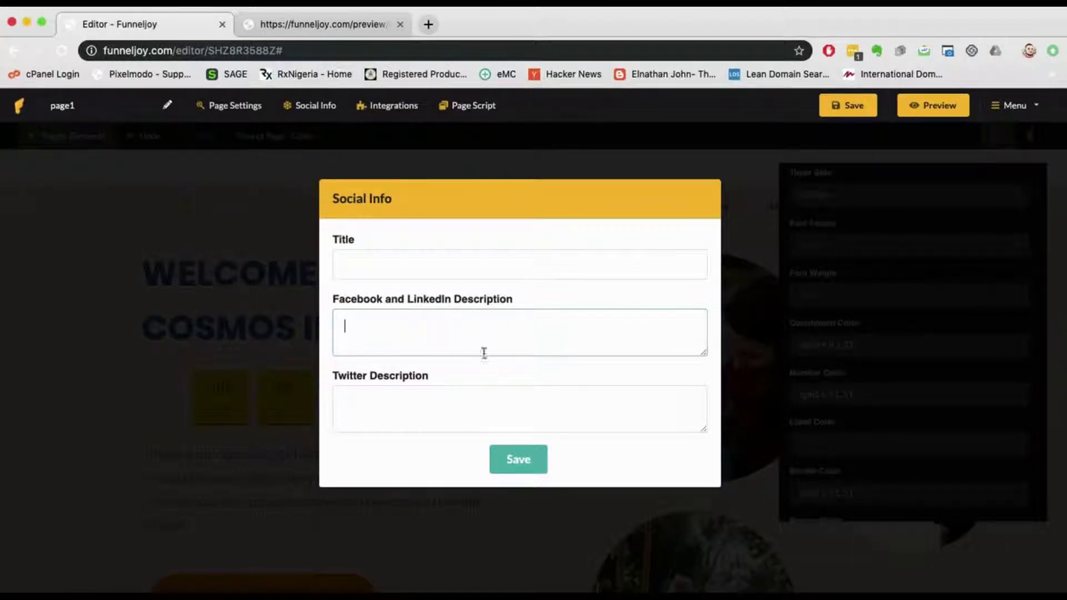
click(712, 522)
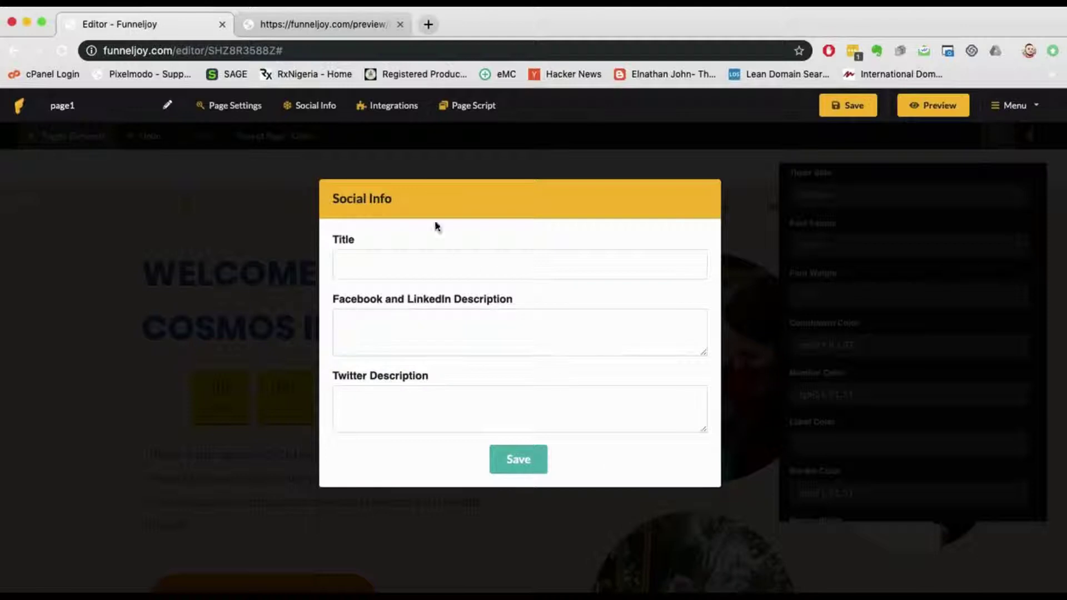
click(384, 109)
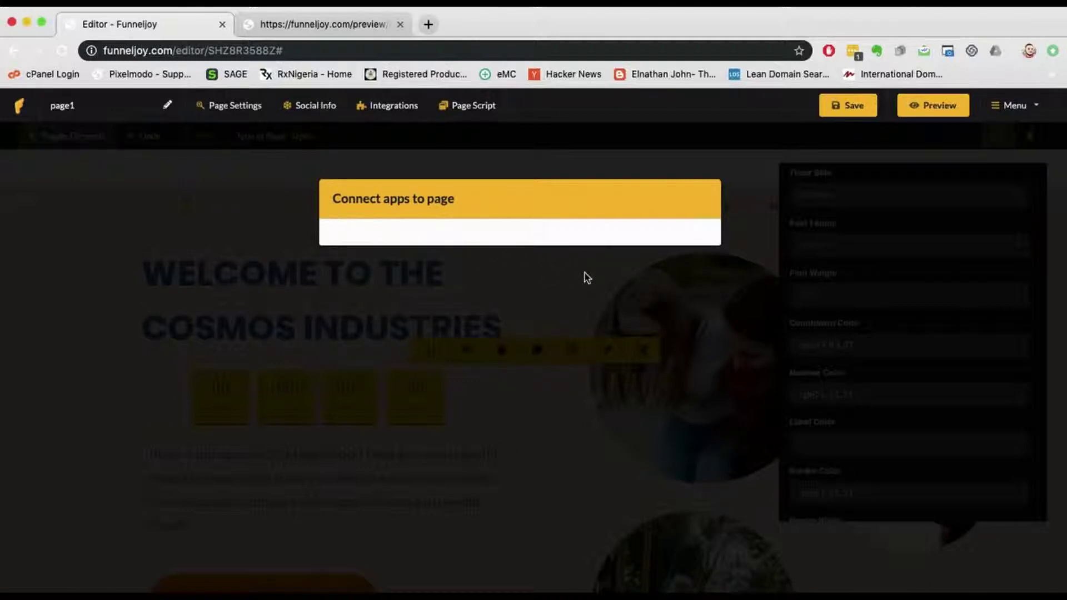
Step: Save the empty Page Script settings and bring up the top-right Menu dropdown
click(467, 106)
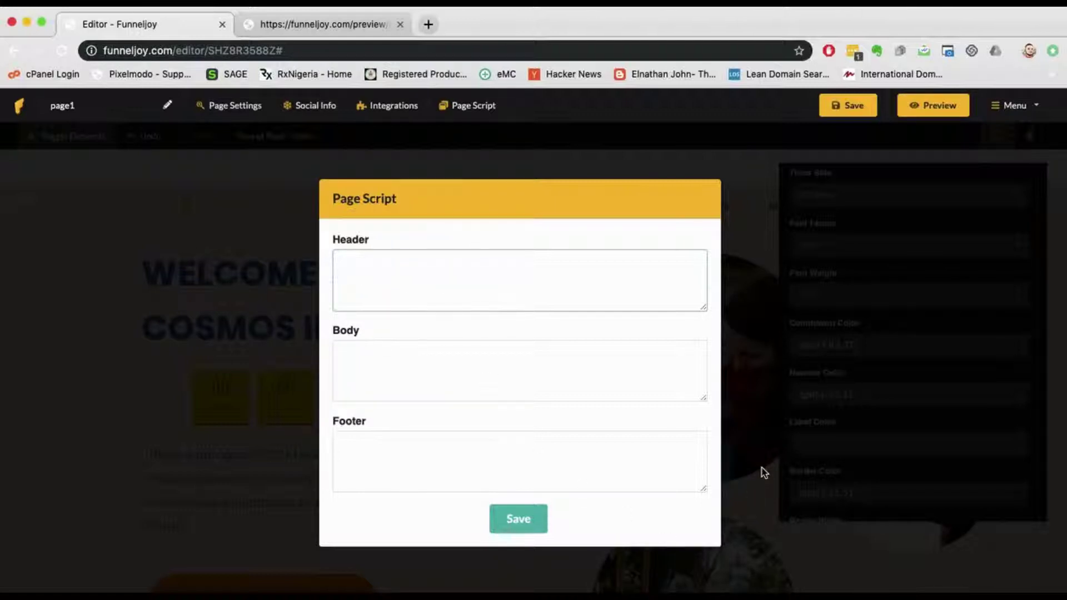
click(527, 527)
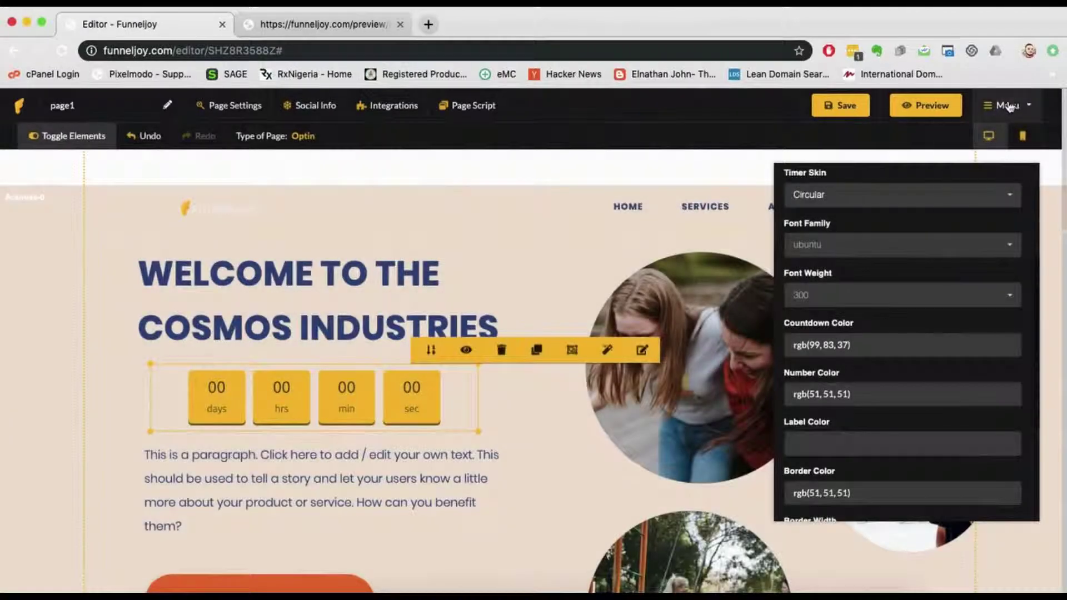
click(1009, 106)
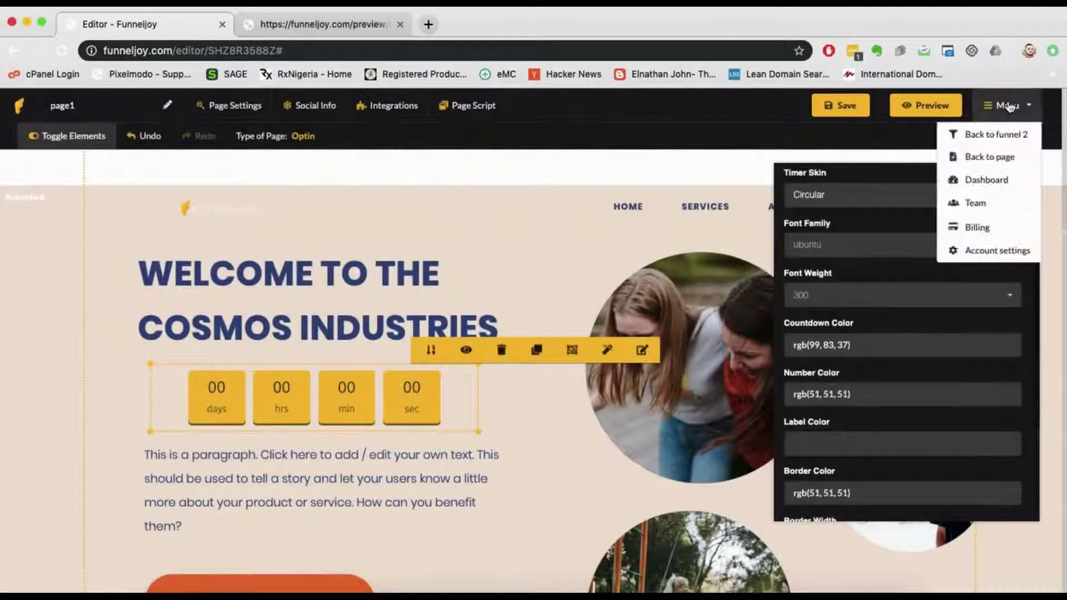
click(1009, 106)
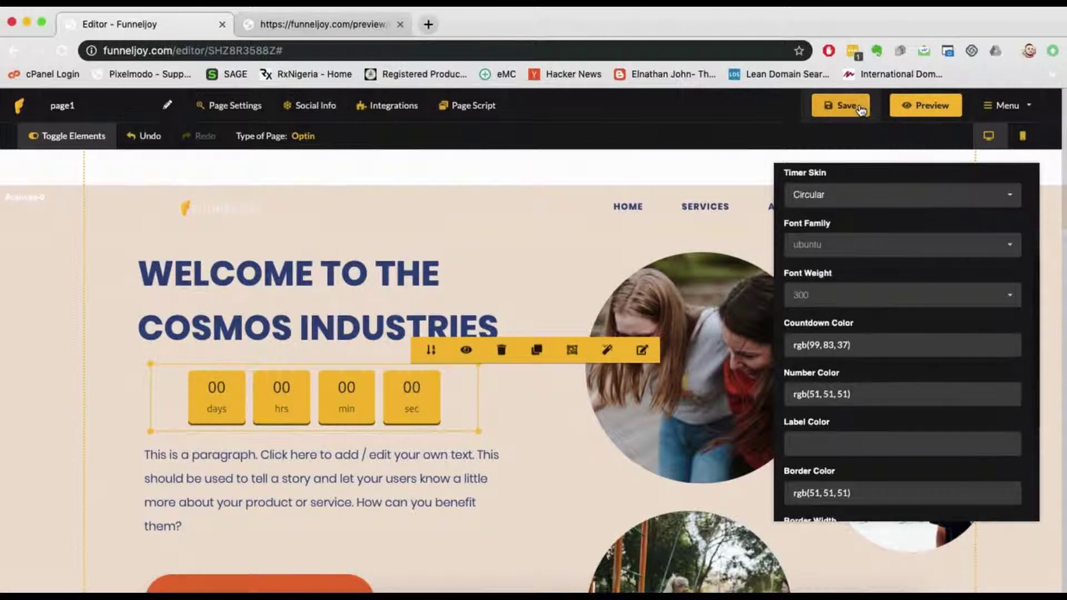
click(1009, 106)
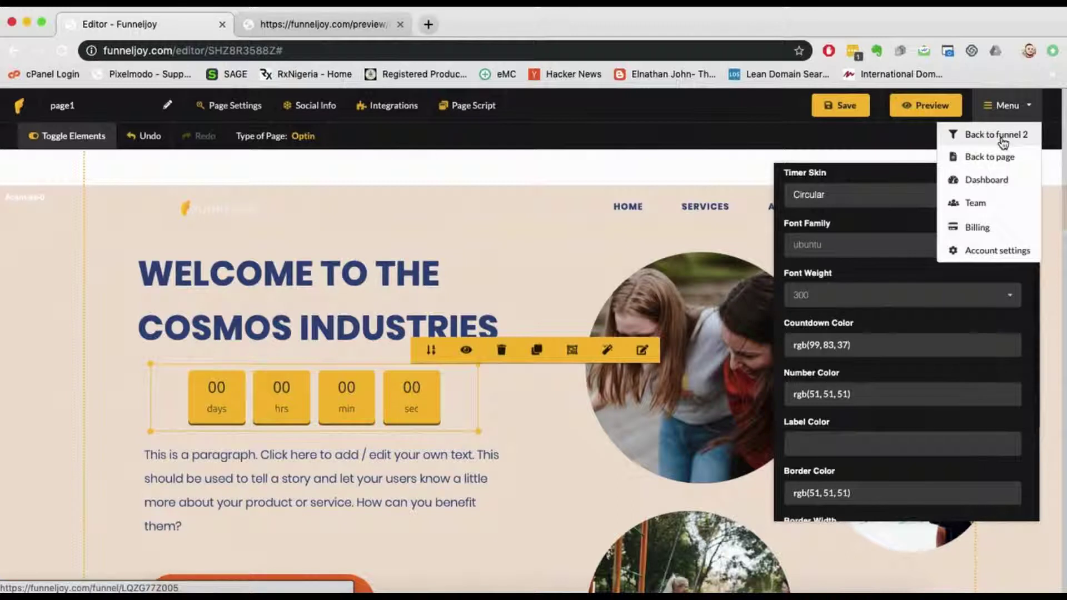
Step: Choose Back to funnel 2 from the Menu and confirm Leave in the browser prompt
click(1002, 135)
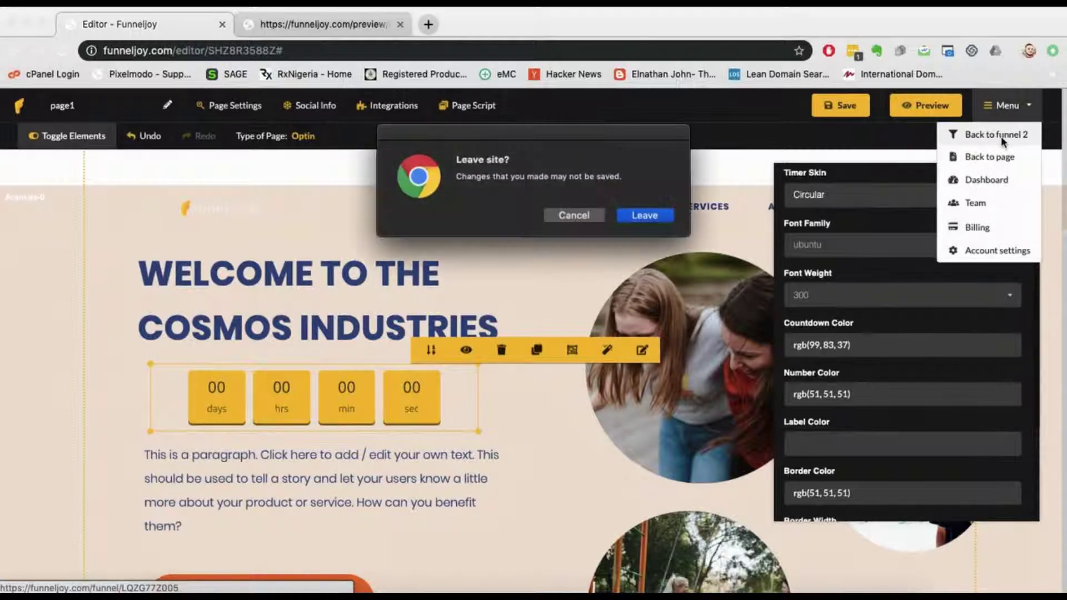
click(649, 217)
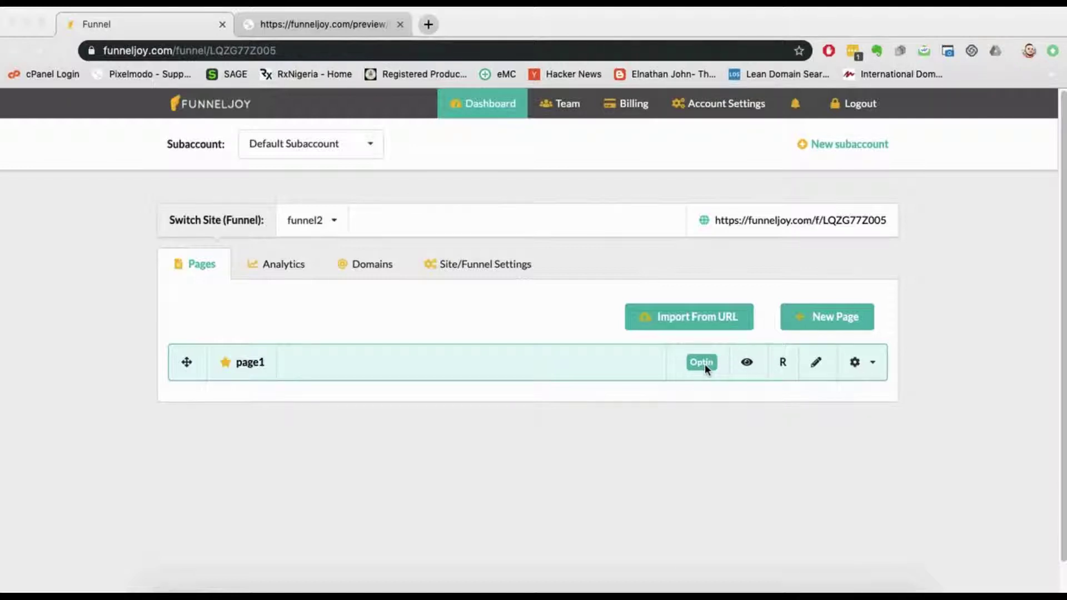
click(756, 400)
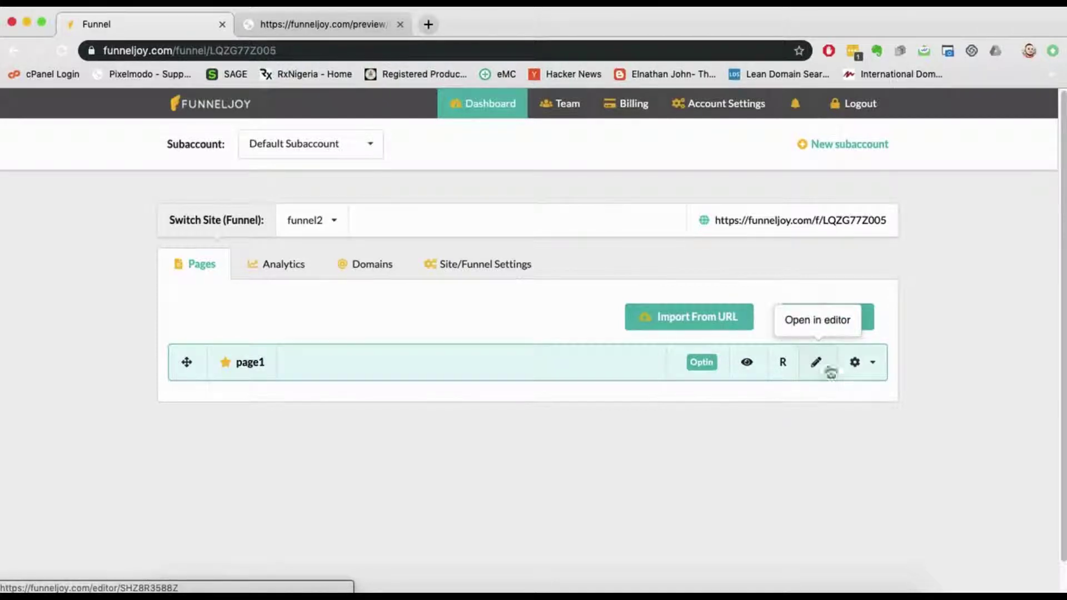
click(865, 370)
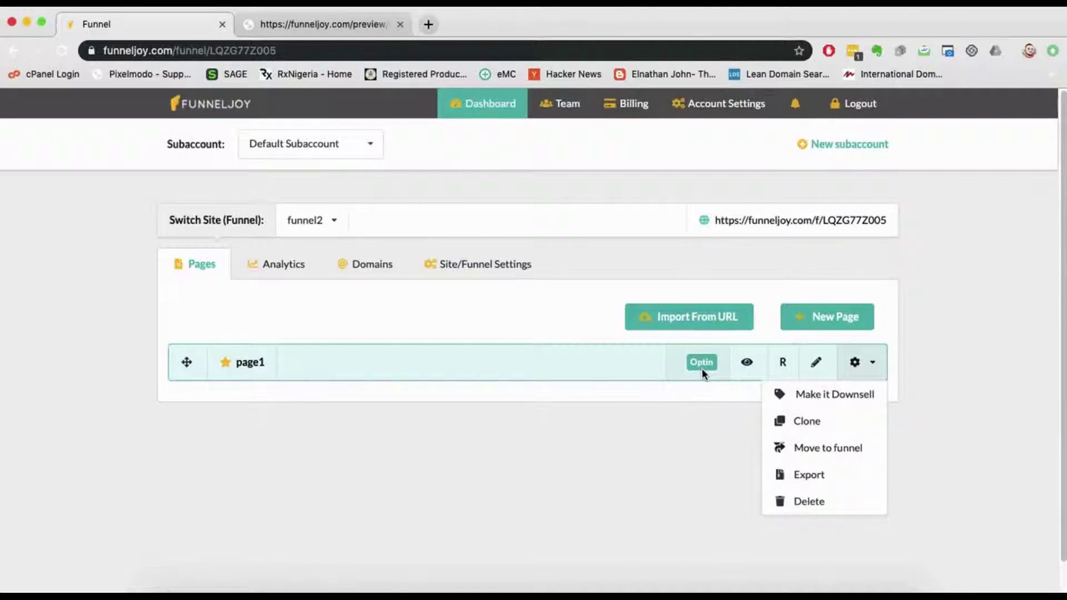
click(830, 399)
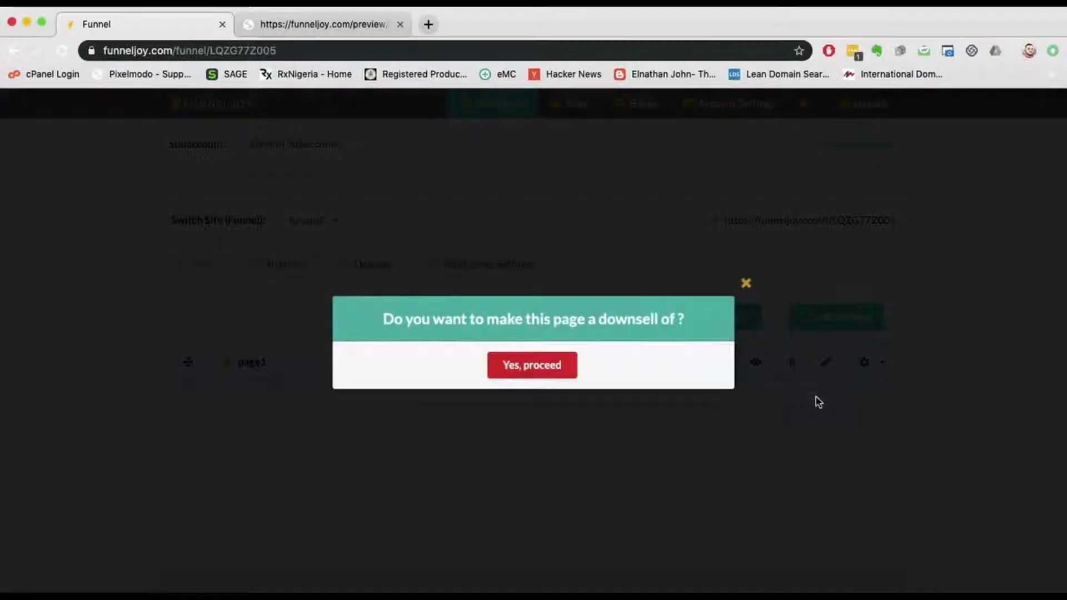
click(550, 366)
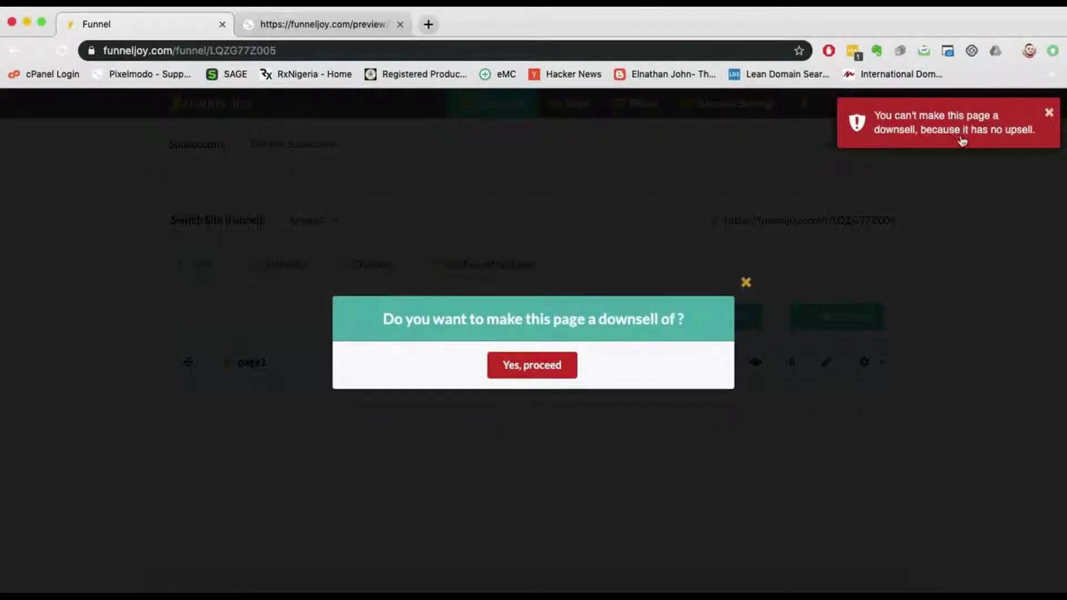
click(1049, 112)
click(747, 285)
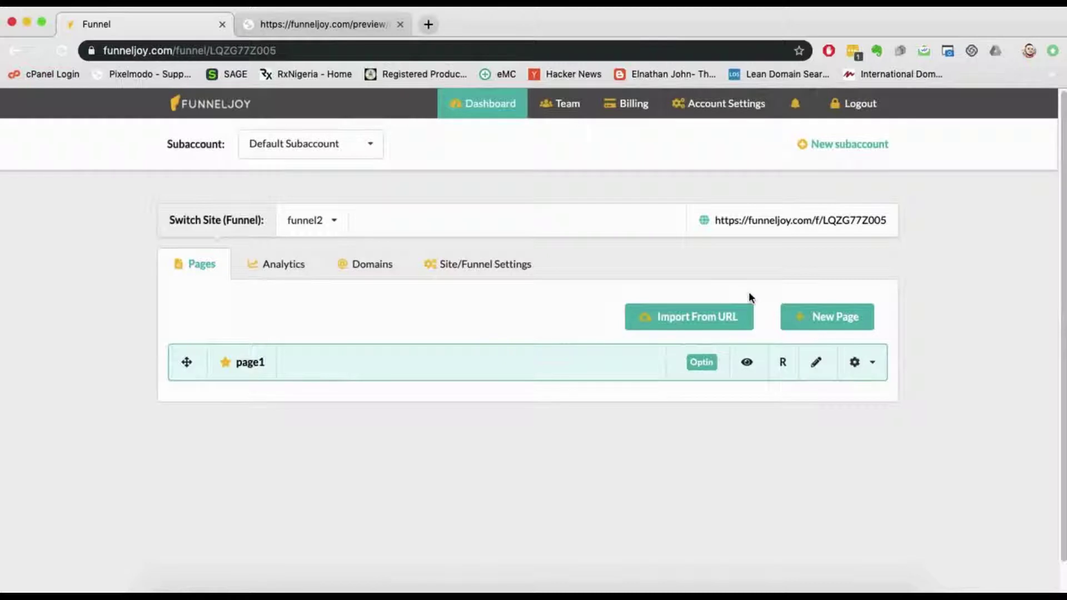
click(861, 365)
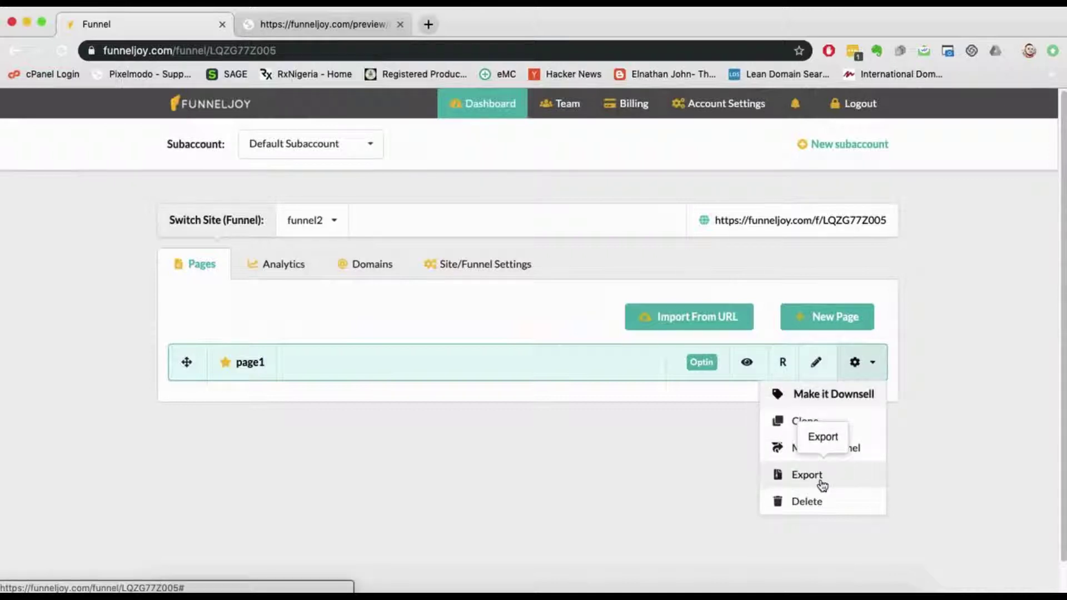
click(823, 502)
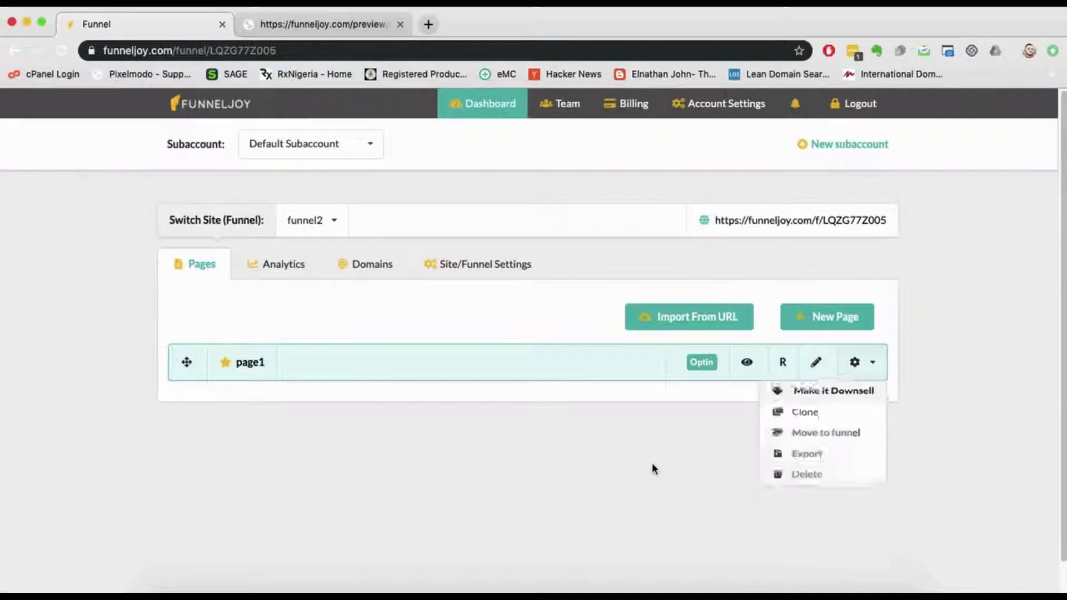
Step: Open page1's overview, view its Split Test options, and dismiss the New Variation dialog unchanged
click(249, 363)
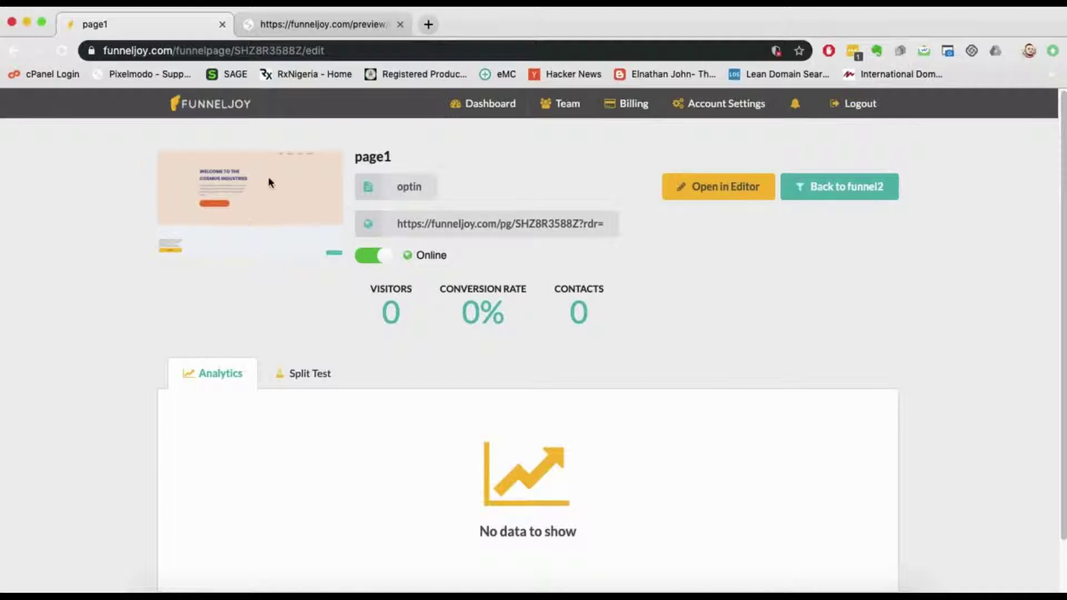
scroll(572, 322, down, 1)
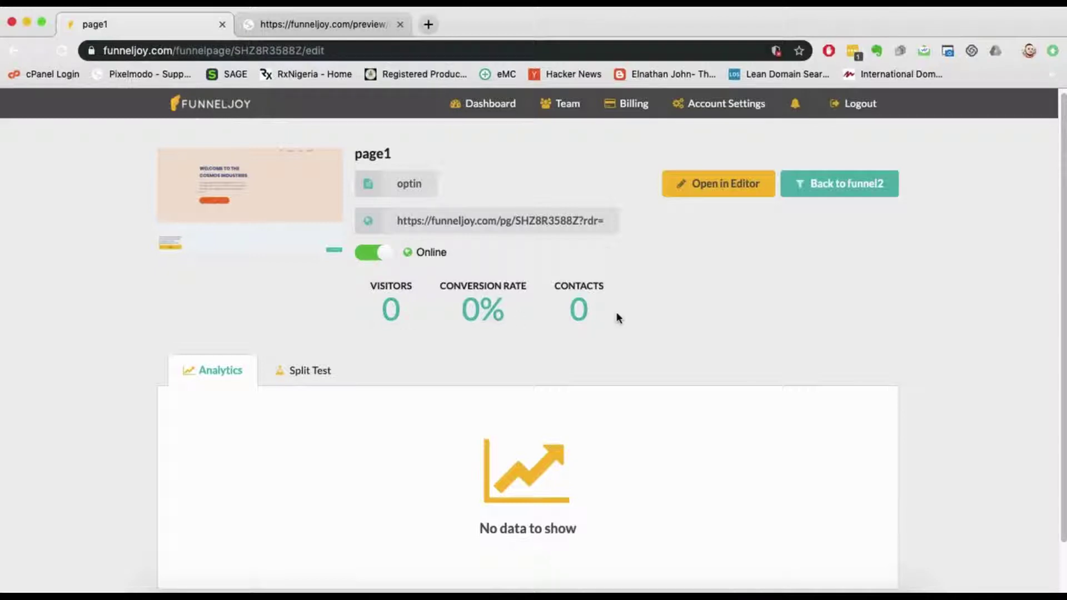
scroll(626, 326, down, 2)
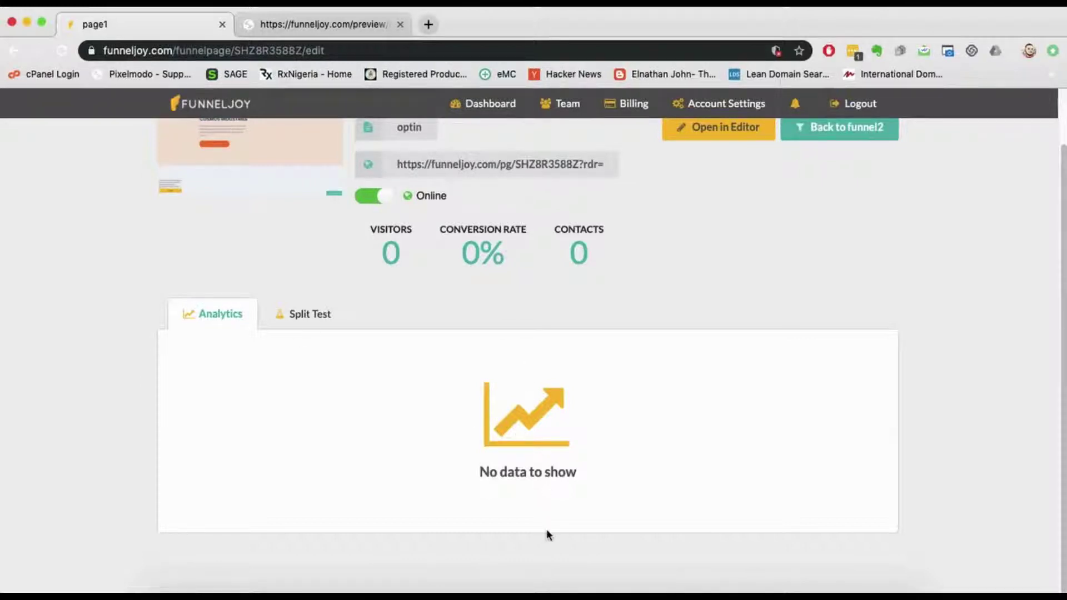
click(321, 312)
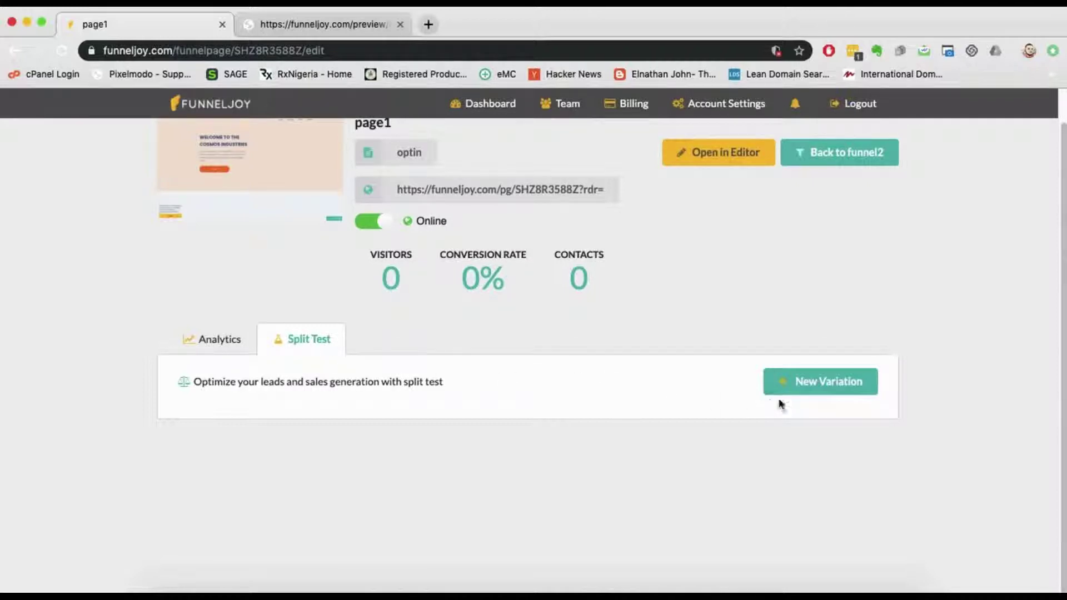
click(856, 388)
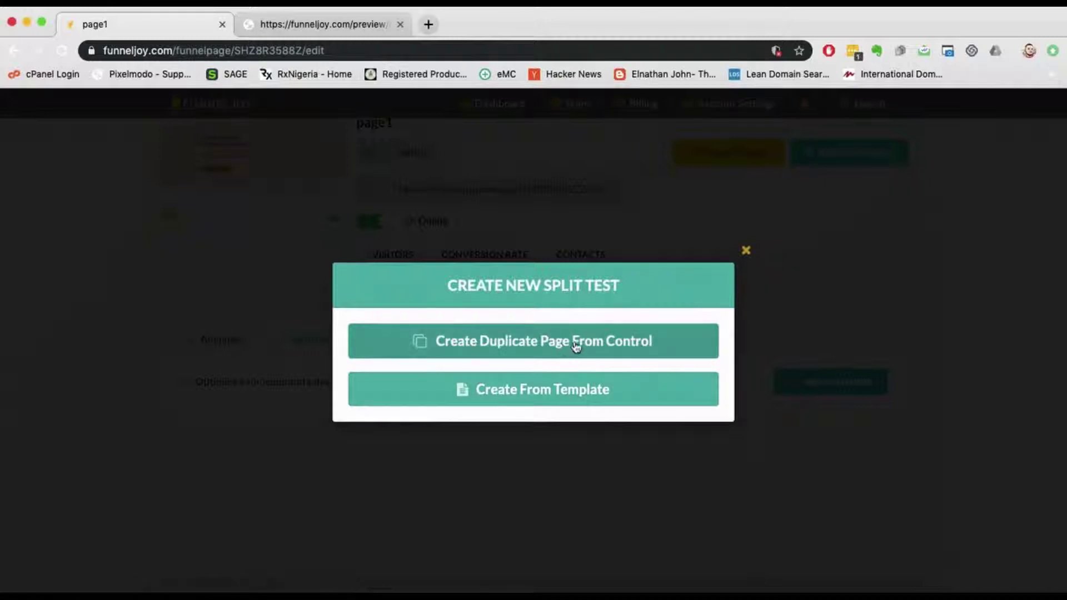
click(746, 251)
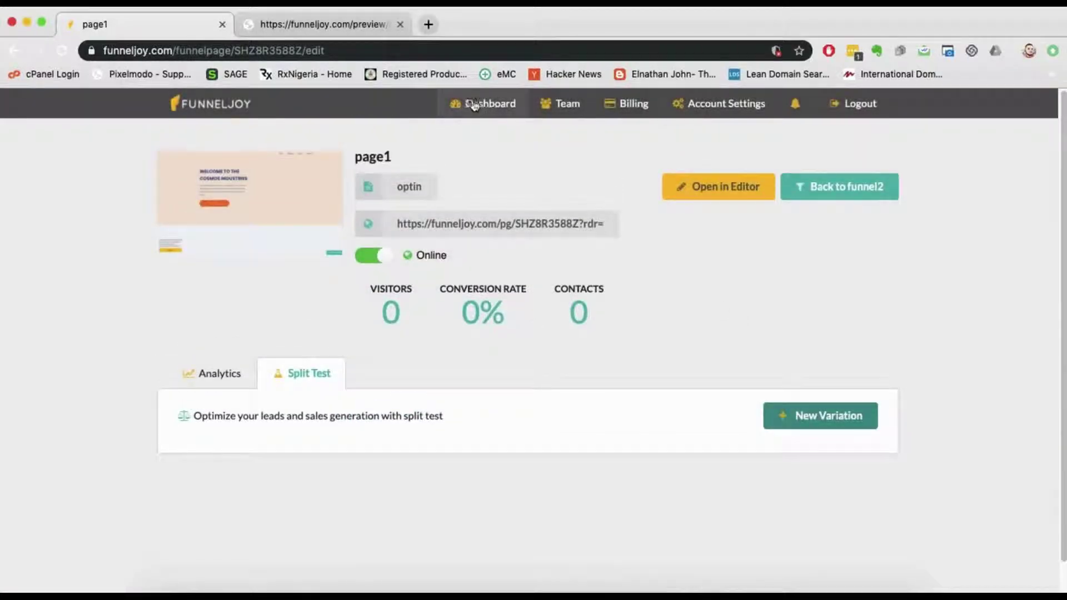
click(475, 105)
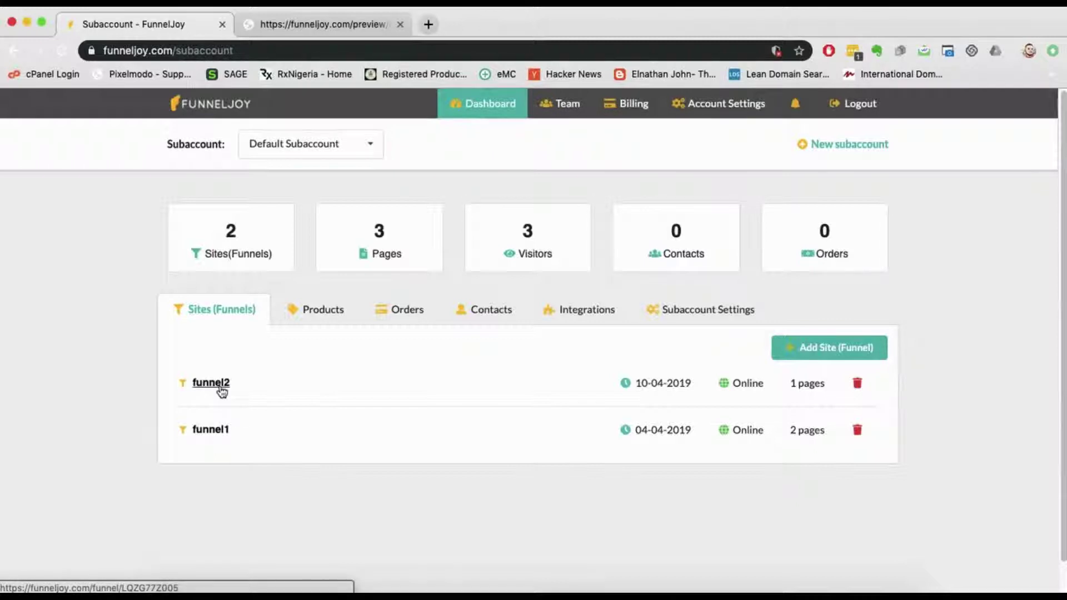
click(194, 384)
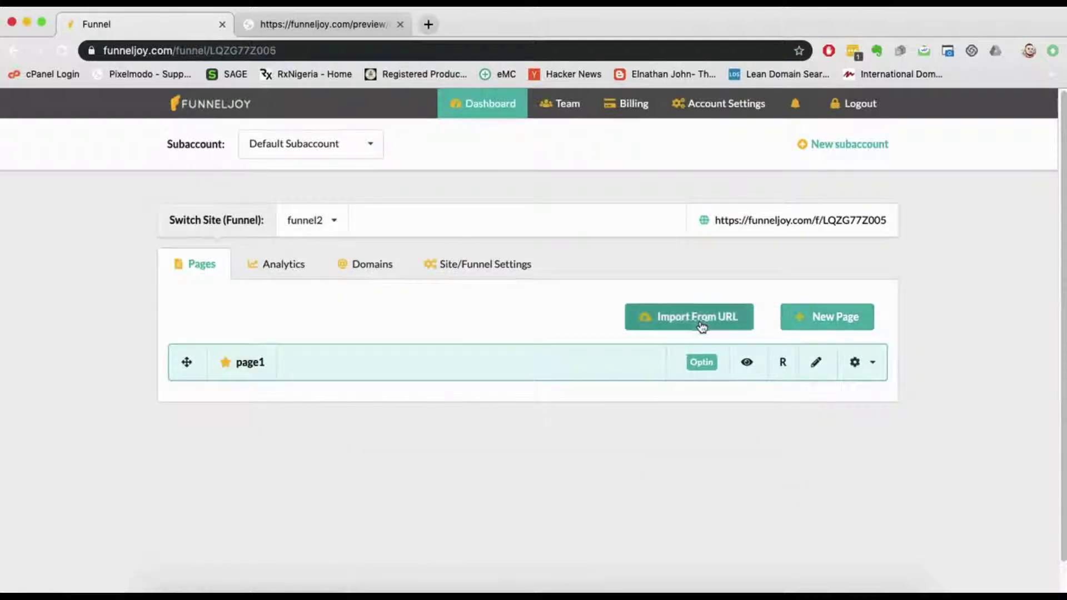
click(699, 325)
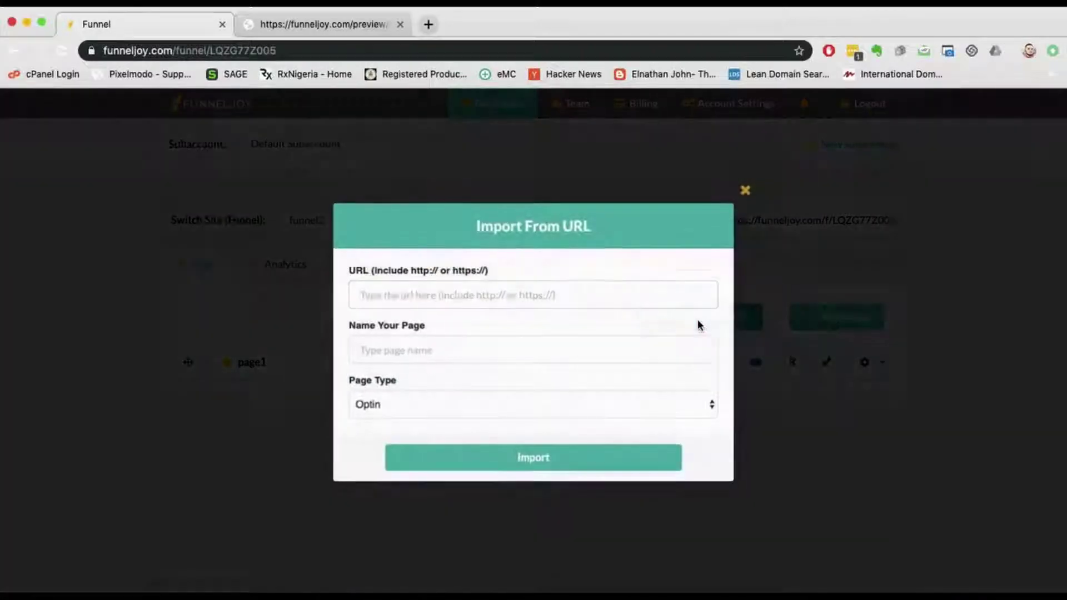
click(386, 293)
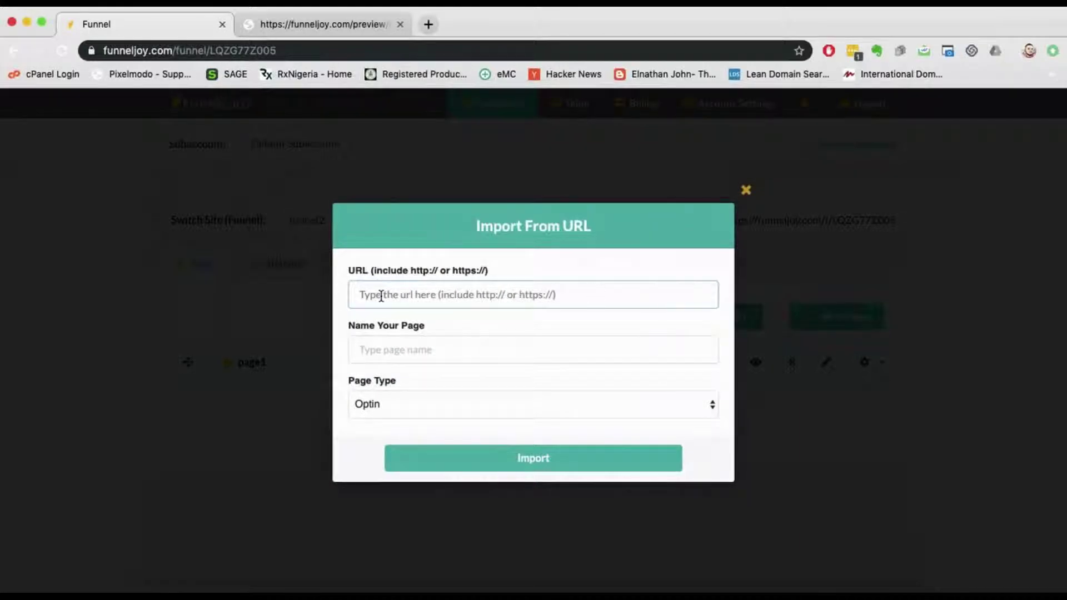
click(382, 295)
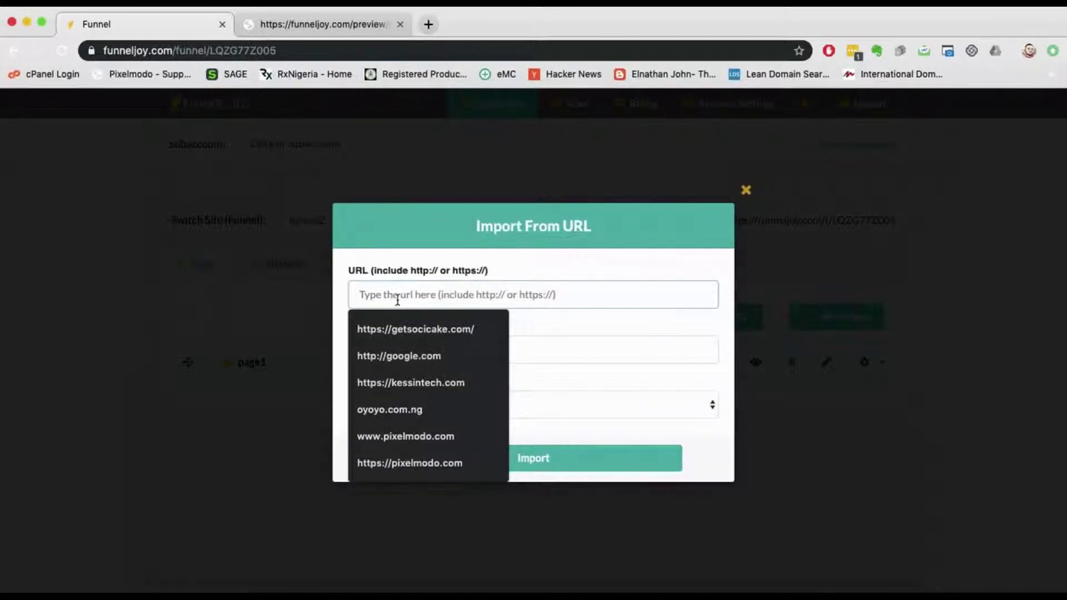
click(408, 330)
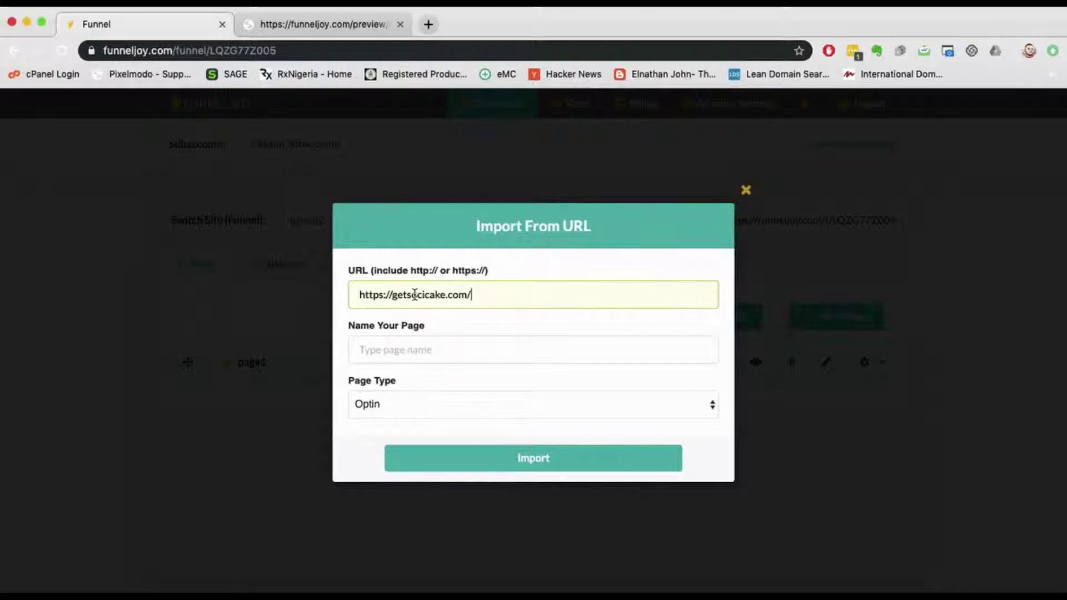
click(429, 353)
text(Soci)
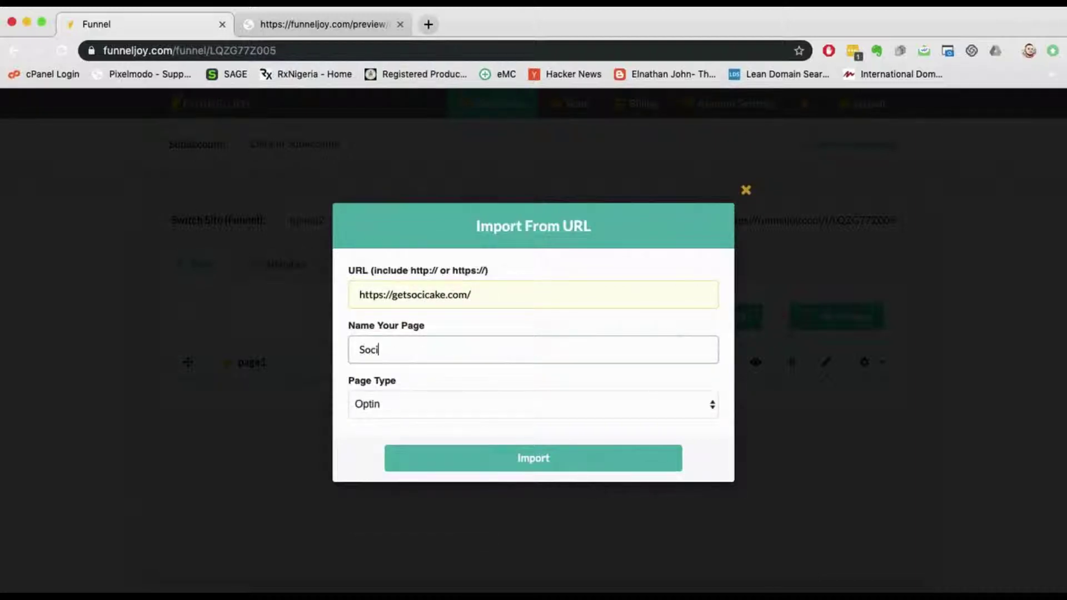
text(cake)
click(501, 408)
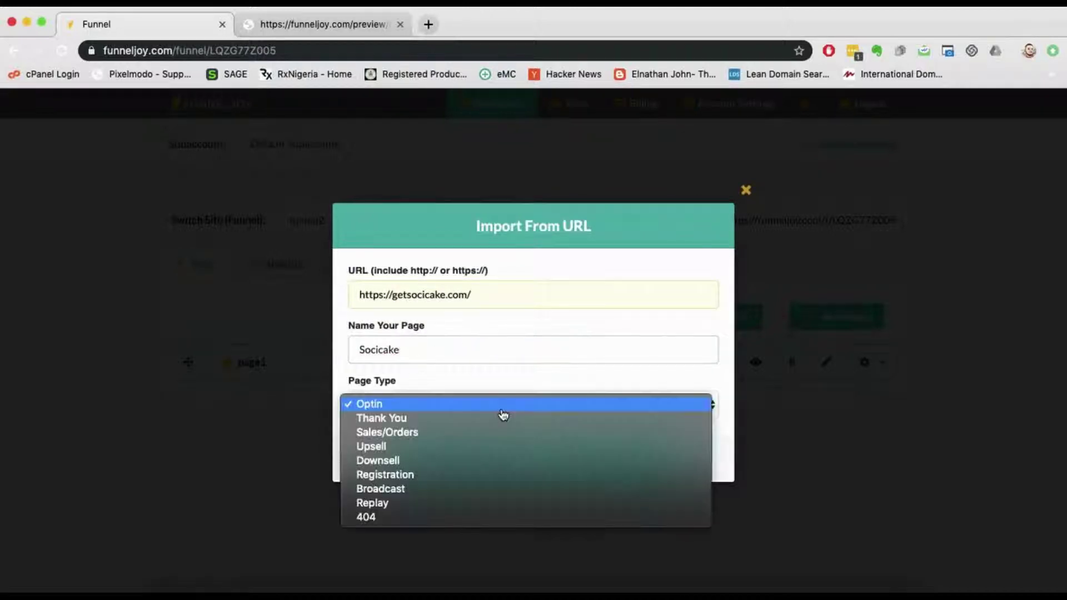
click(504, 435)
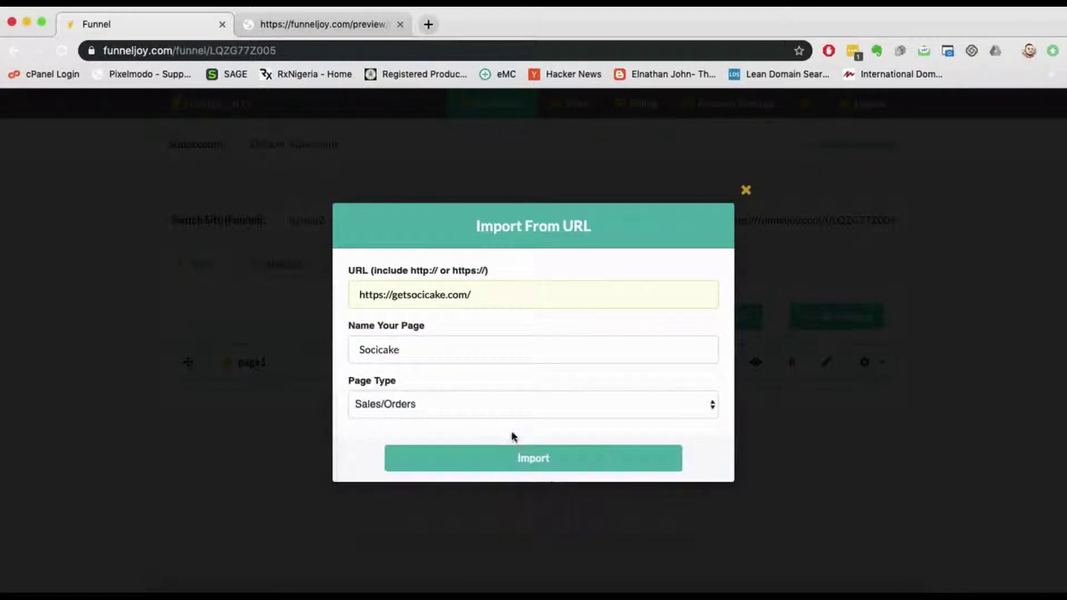
click(543, 458)
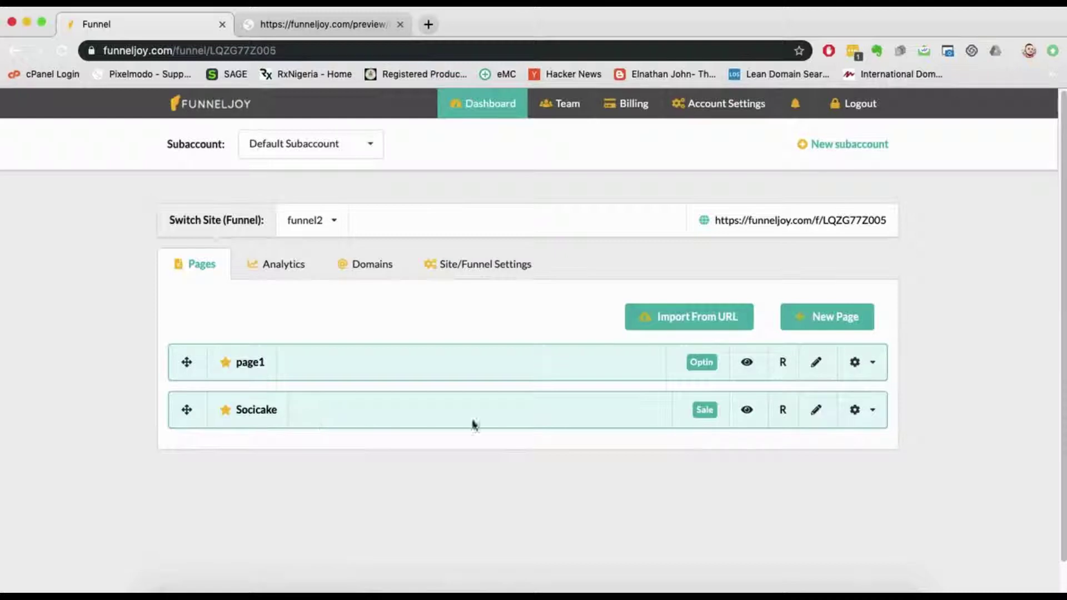
click(819, 411)
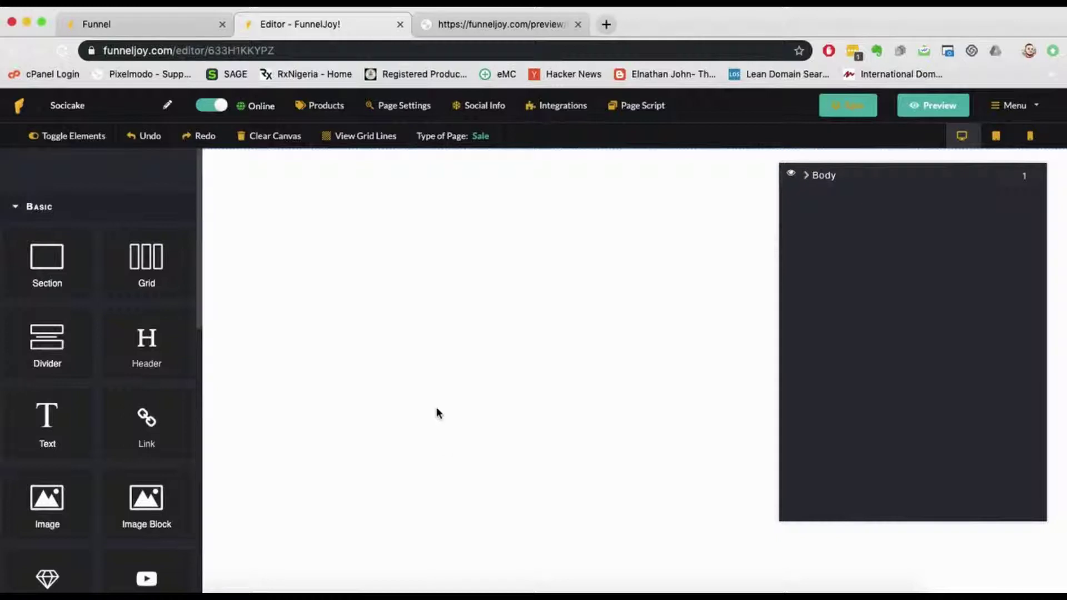
scroll(106, 334, down, 5)
scroll(139, 323, up, 5)
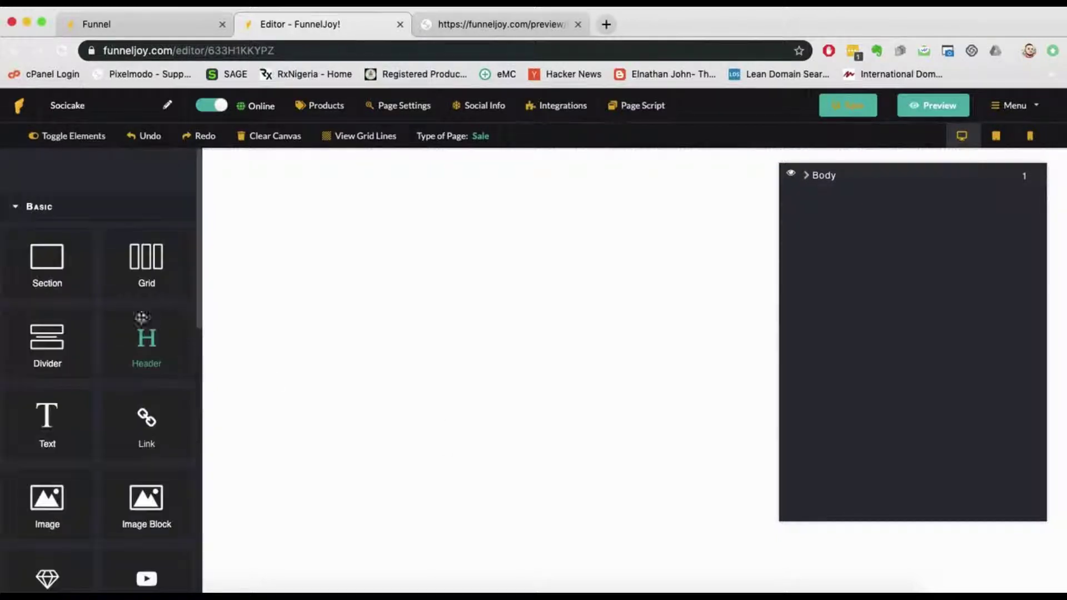
click(158, 20)
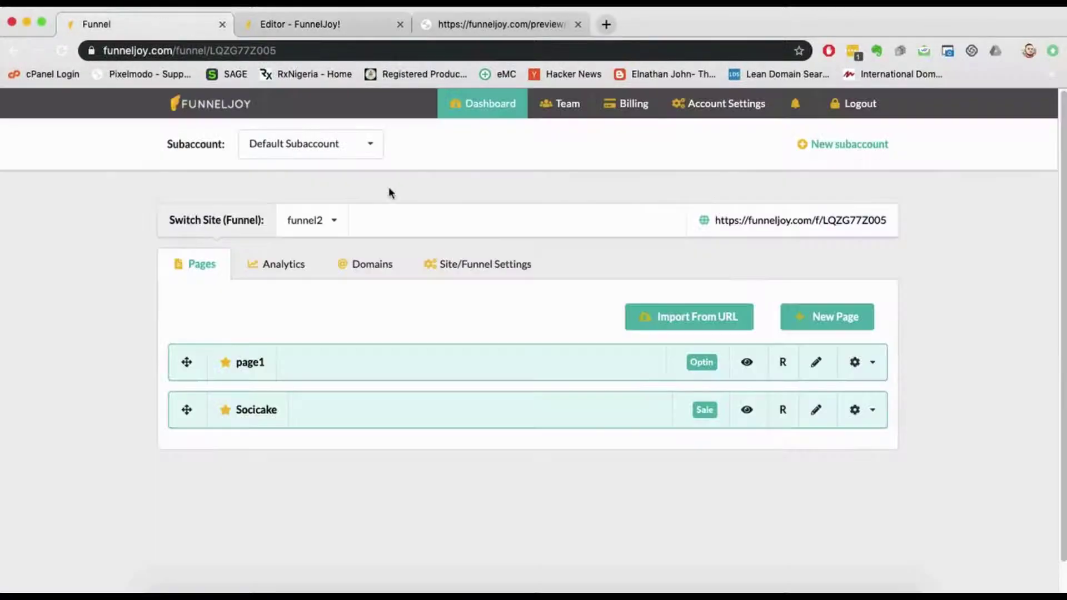
click(334, 22)
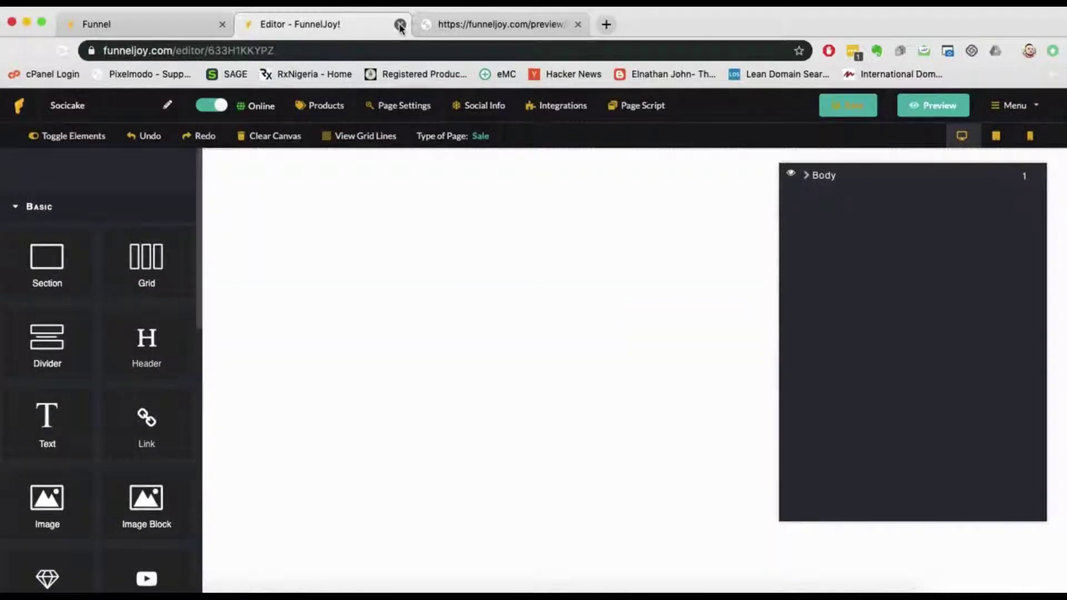
click(400, 24)
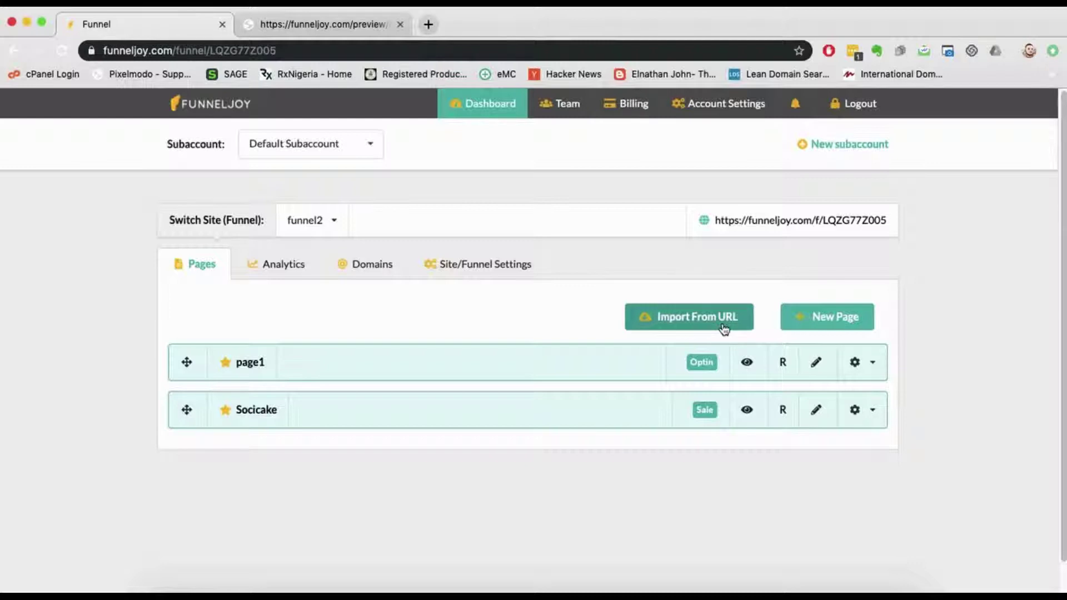
click(280, 271)
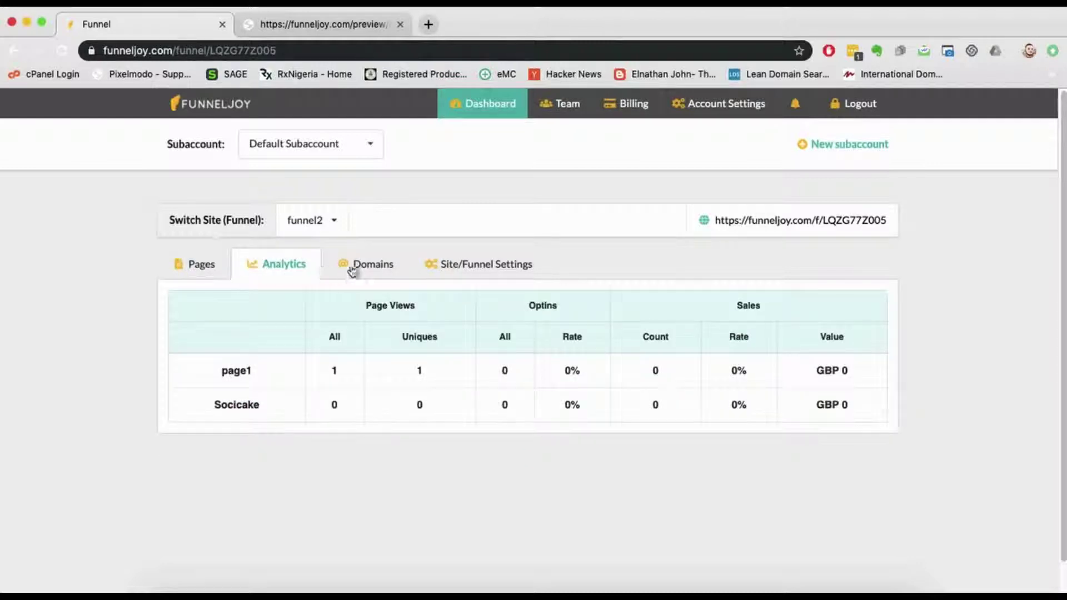
click(359, 269)
click(281, 269)
click(204, 264)
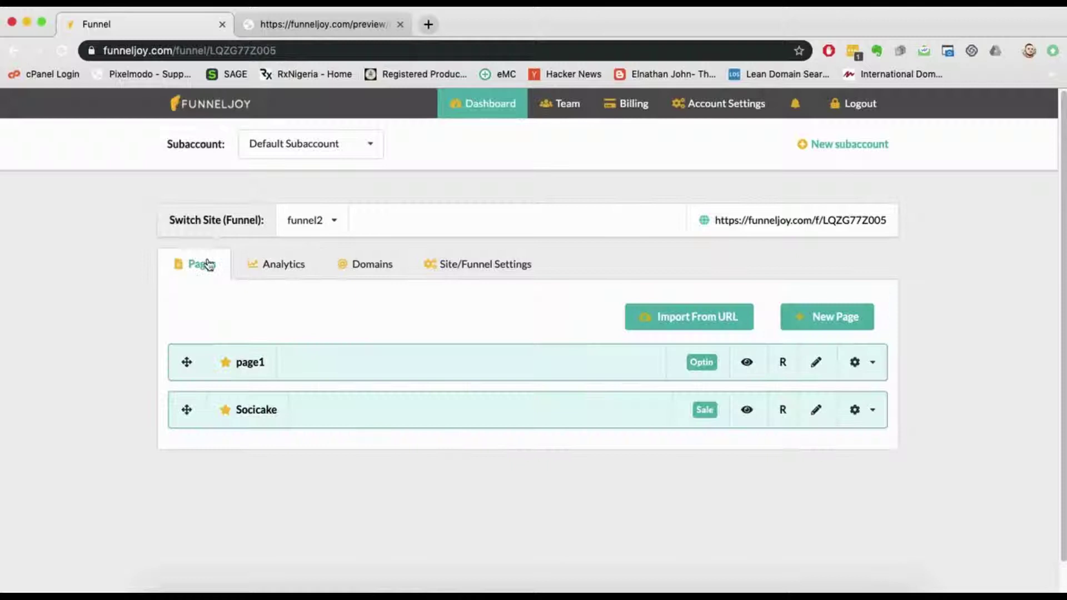
click(374, 266)
scroll(382, 289, down, 5)
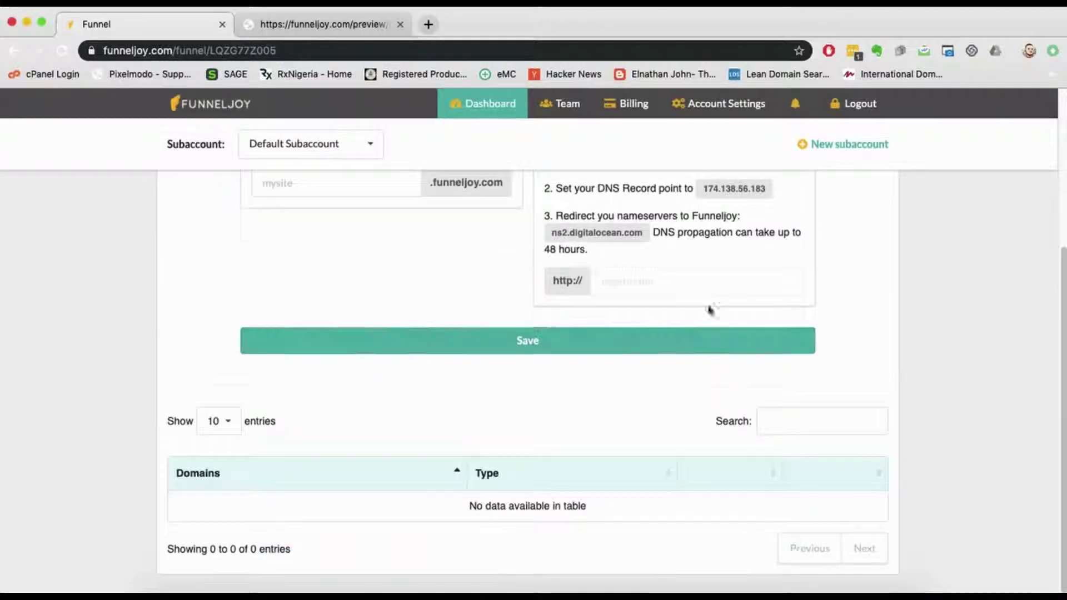
scroll(712, 310, up, 5)
click(474, 266)
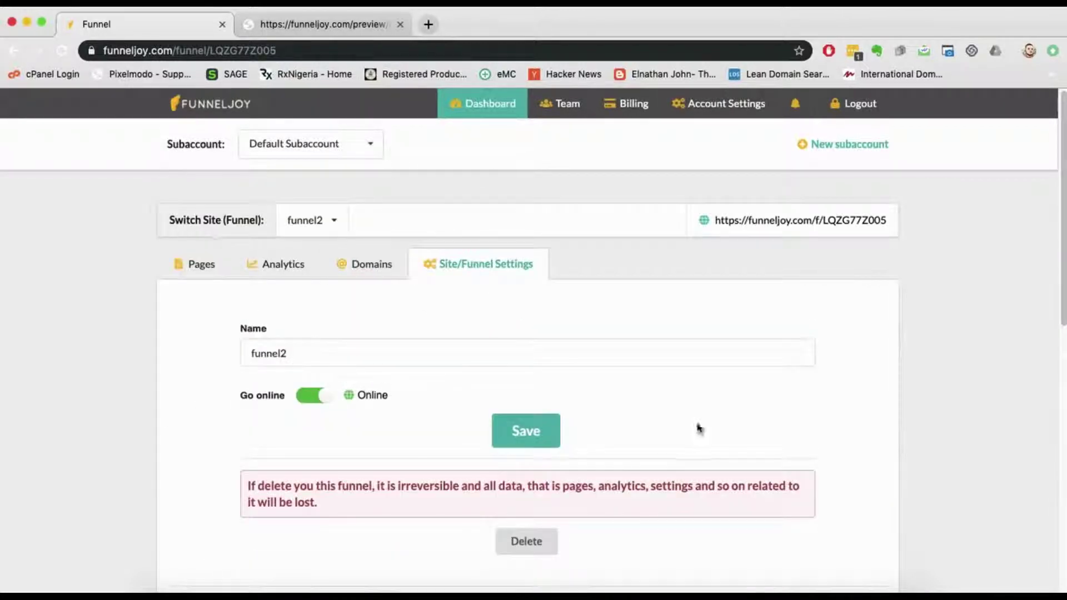
click(196, 264)
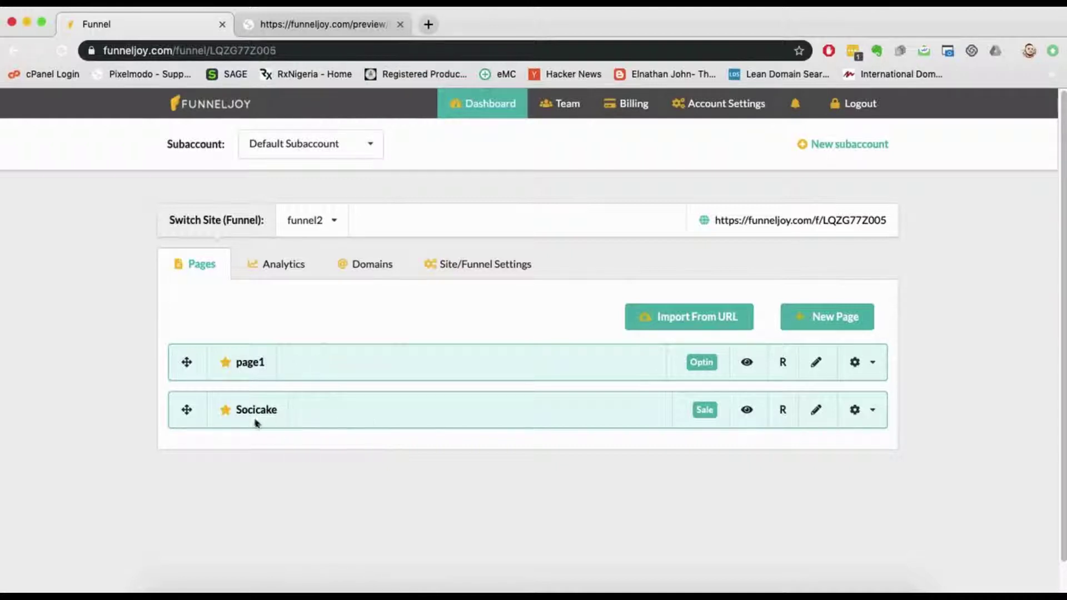
Step: Drag Socicake above page1 in funnel2's page order, then return to the Dashboard
drag(344, 425, 324, 350)
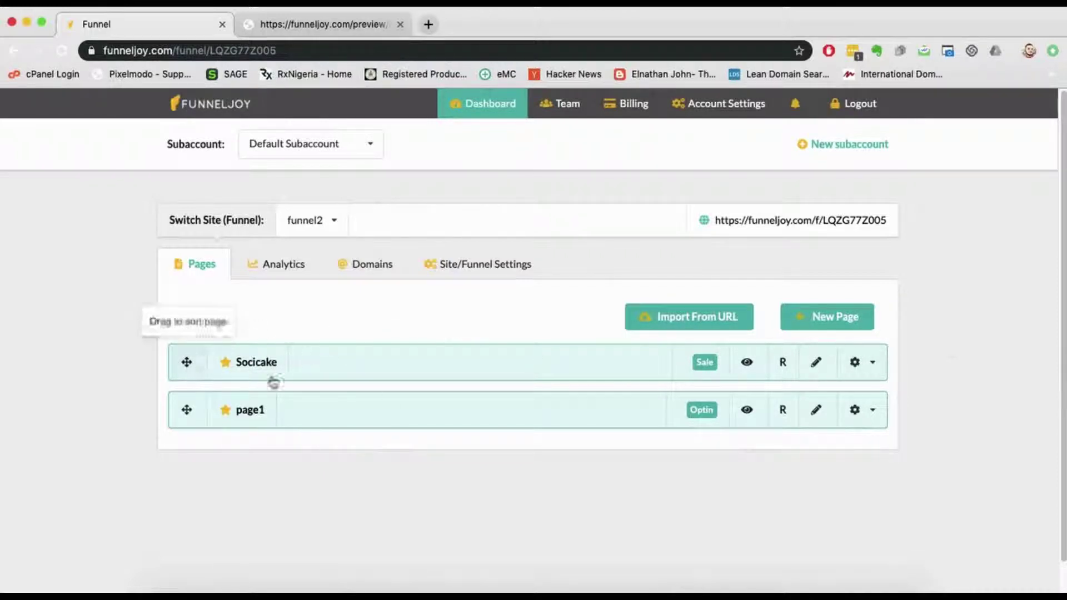
click(873, 363)
click(973, 287)
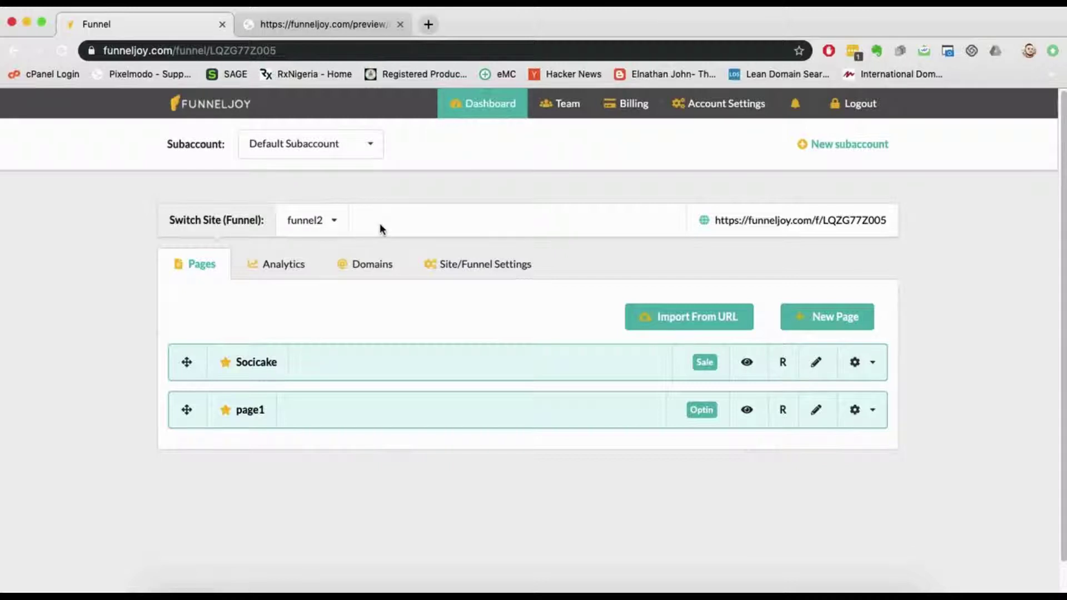
click(485, 108)
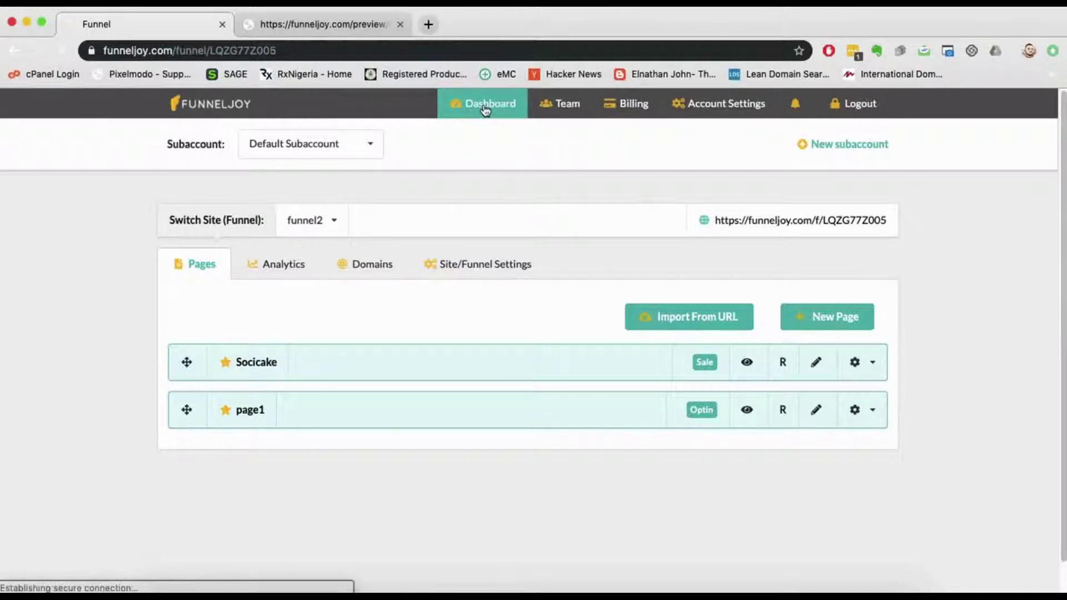